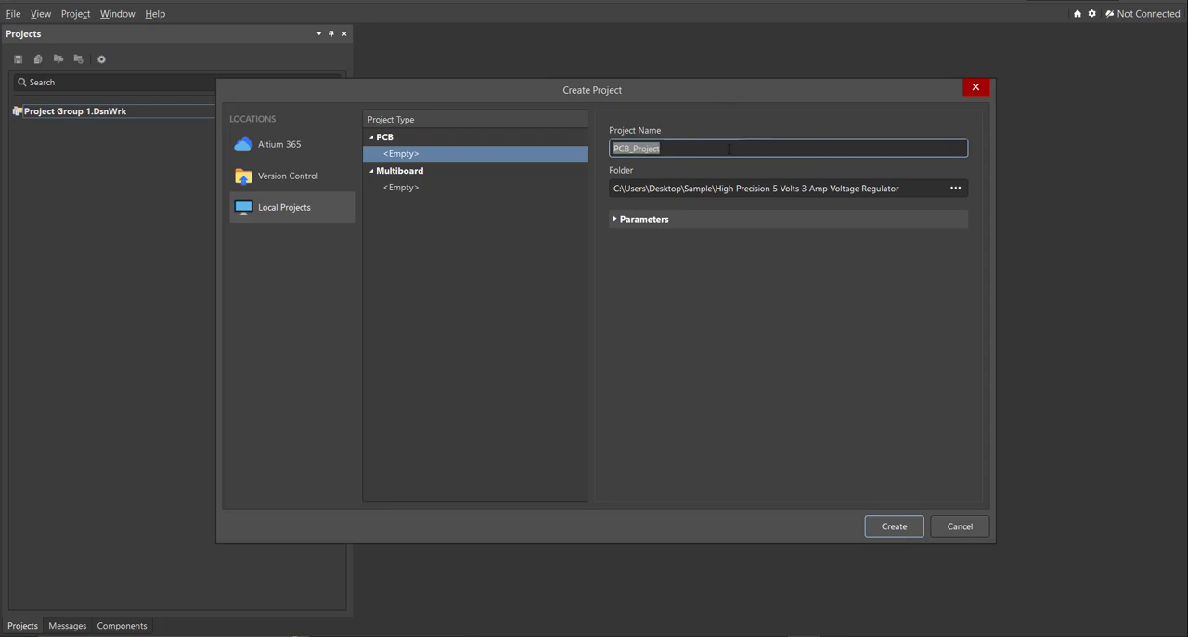
Create the empty local PCB project named "High Precision 5 Volts 3 Amp Voltage Regulator".
type("High Precision 5 Volts 3 Amp Voltage Regulator")
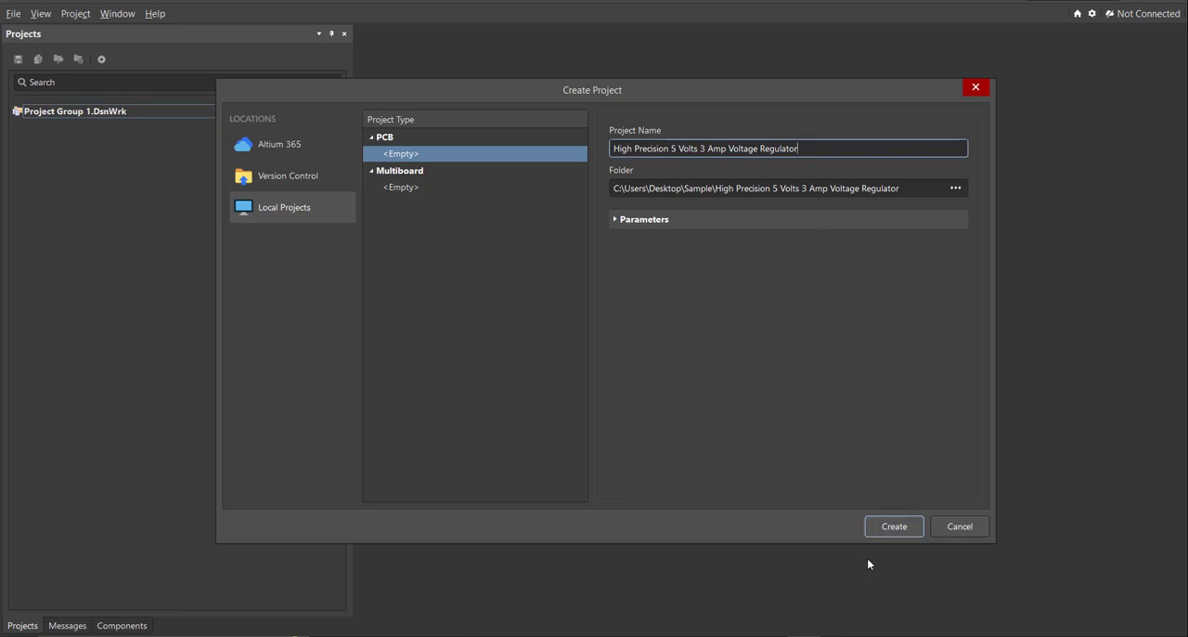
left_click(883, 532)
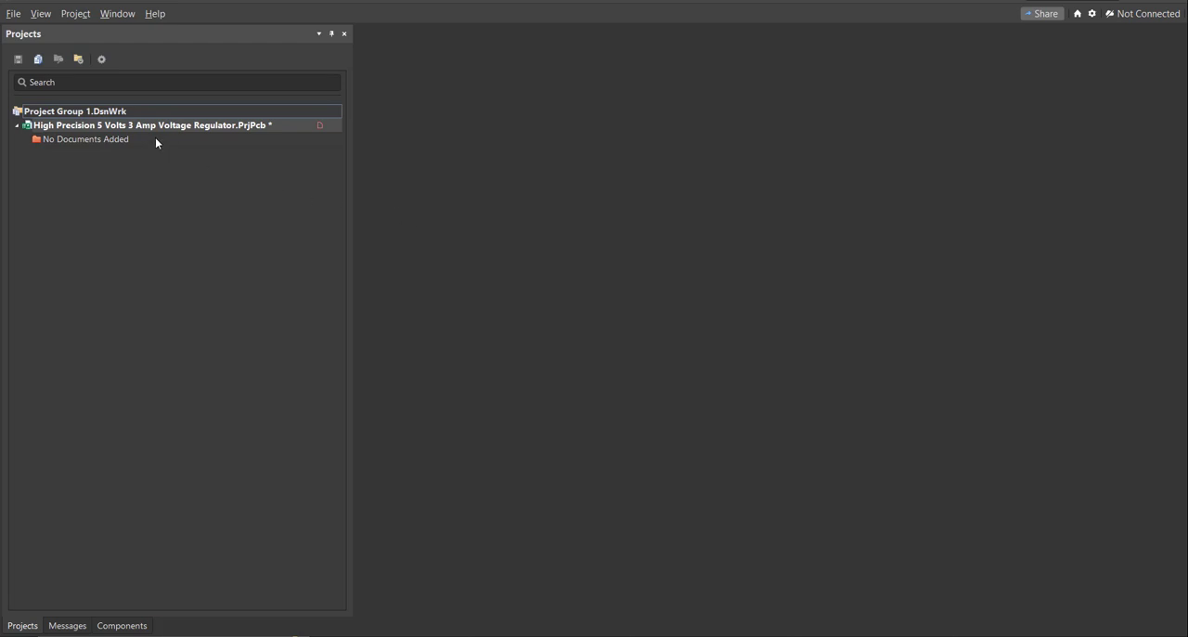
Add a new schematic to the project and save it as "High Precision 5 Volts 3 Amp Voltage Regulator".
left_click(9, 15)
mouse_move(67, 48)
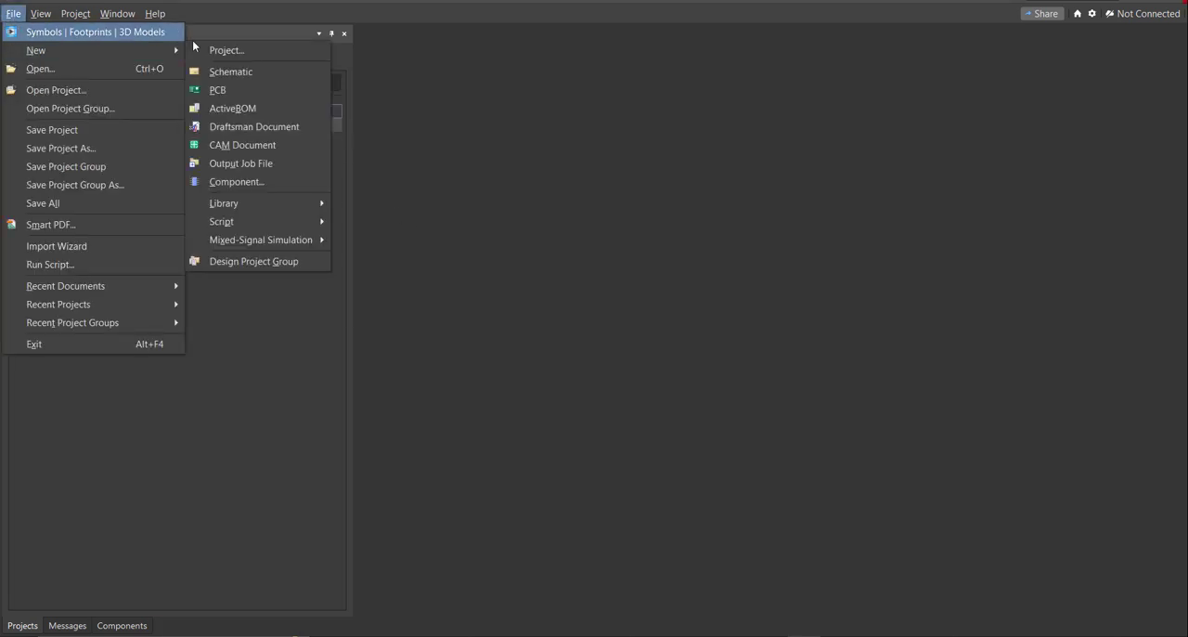
left_click(258, 71)
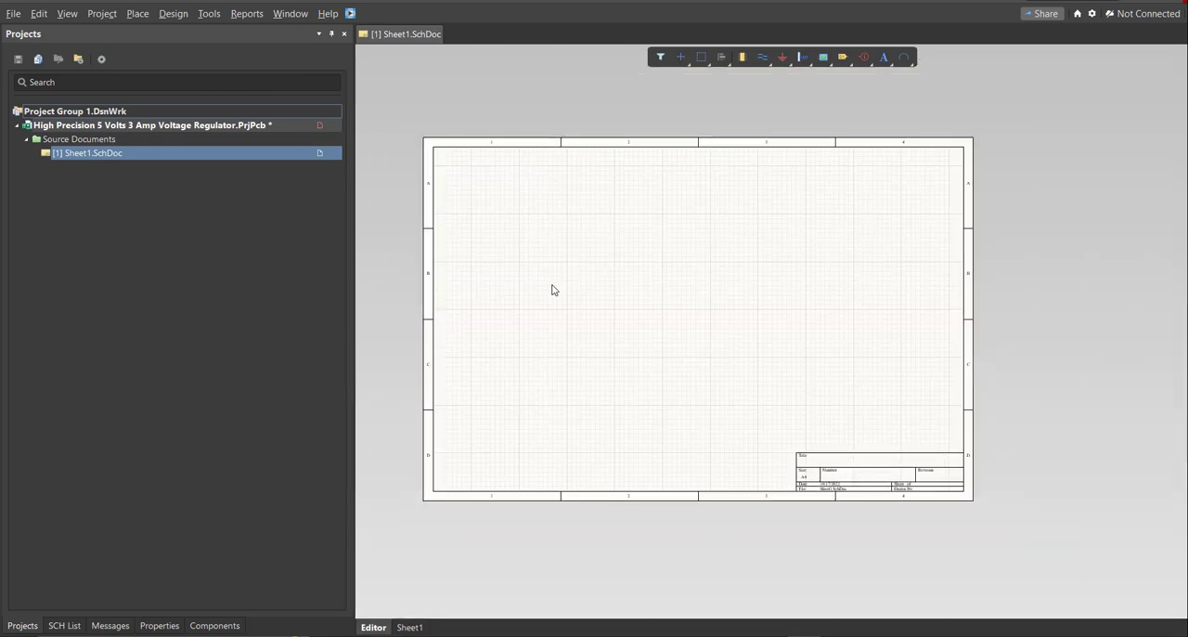
scroll(548, 300, "up", 2, "ctrl")
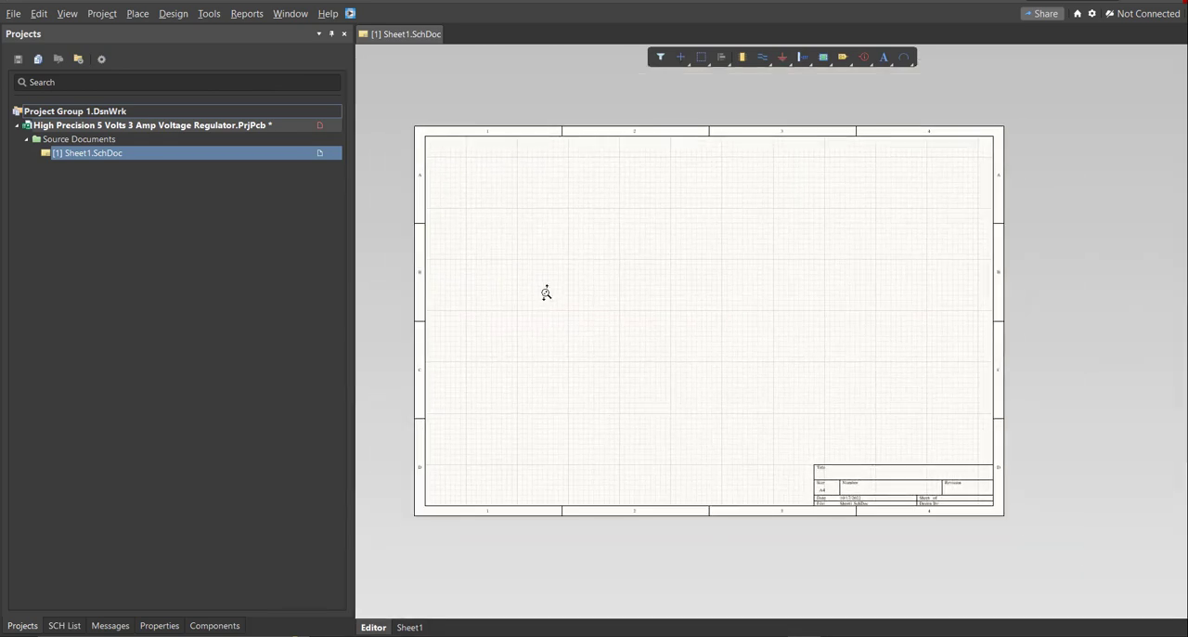
right_click(297, 156)
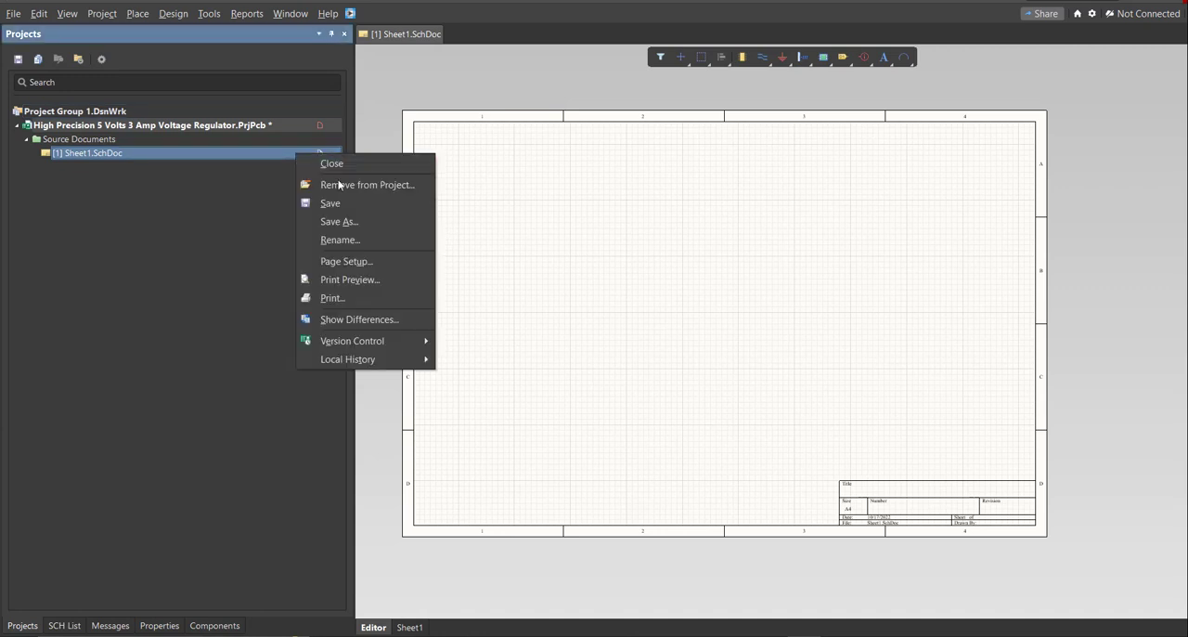
left_click(341, 206)
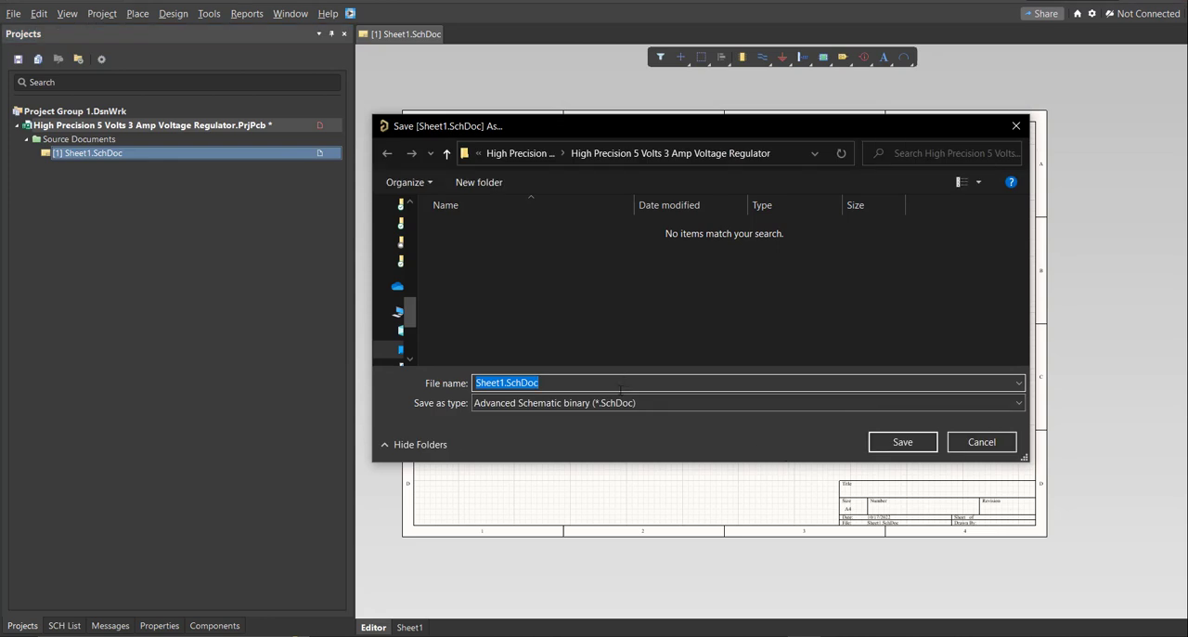
type("High Precision 5 Volts 3 Amp Voltage Regulator")
left_click(696, 343)
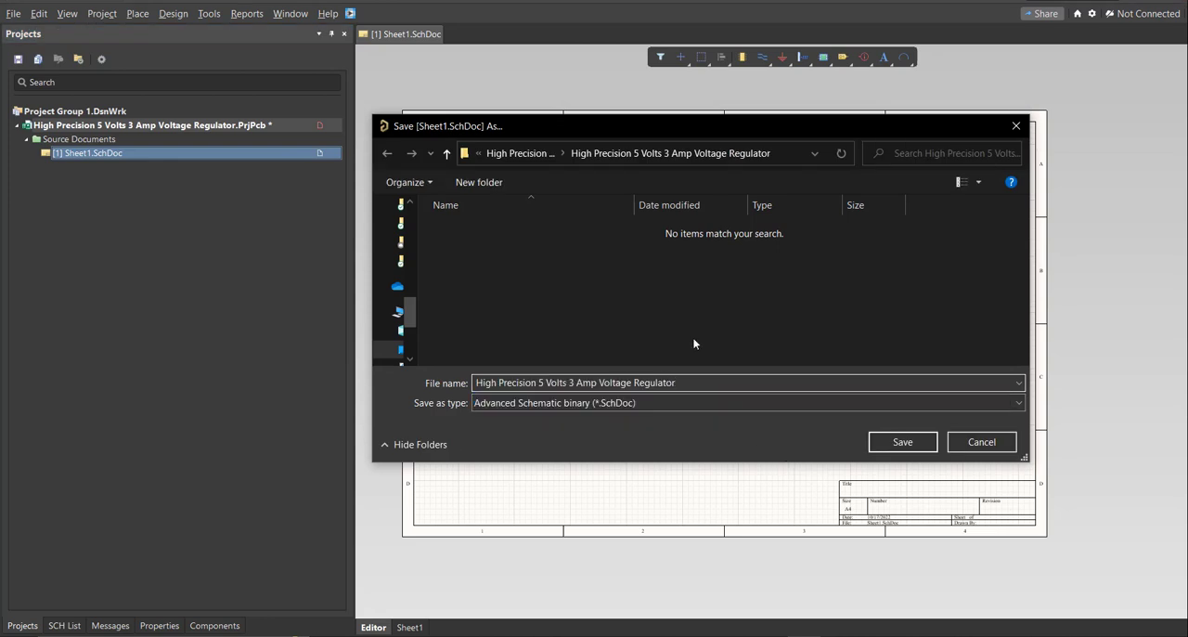
left_click(903, 443)
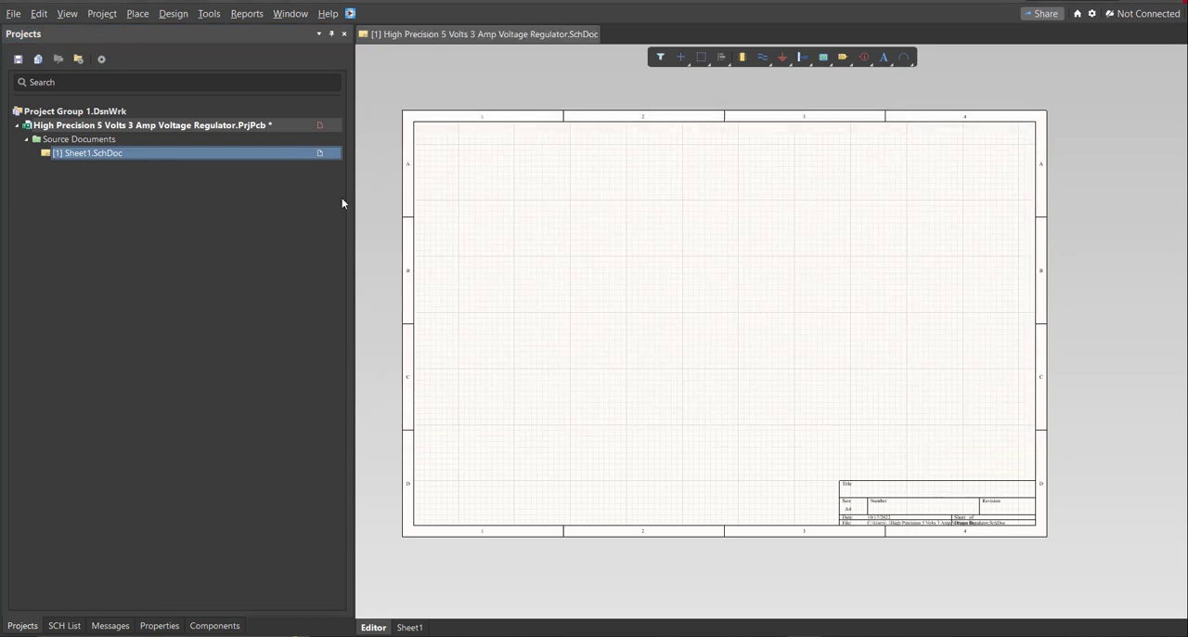
Add a schematic library to the project and save it as "High Precision 5 Volts 3 Amp Voltage Regulator".
left_click(13, 13)
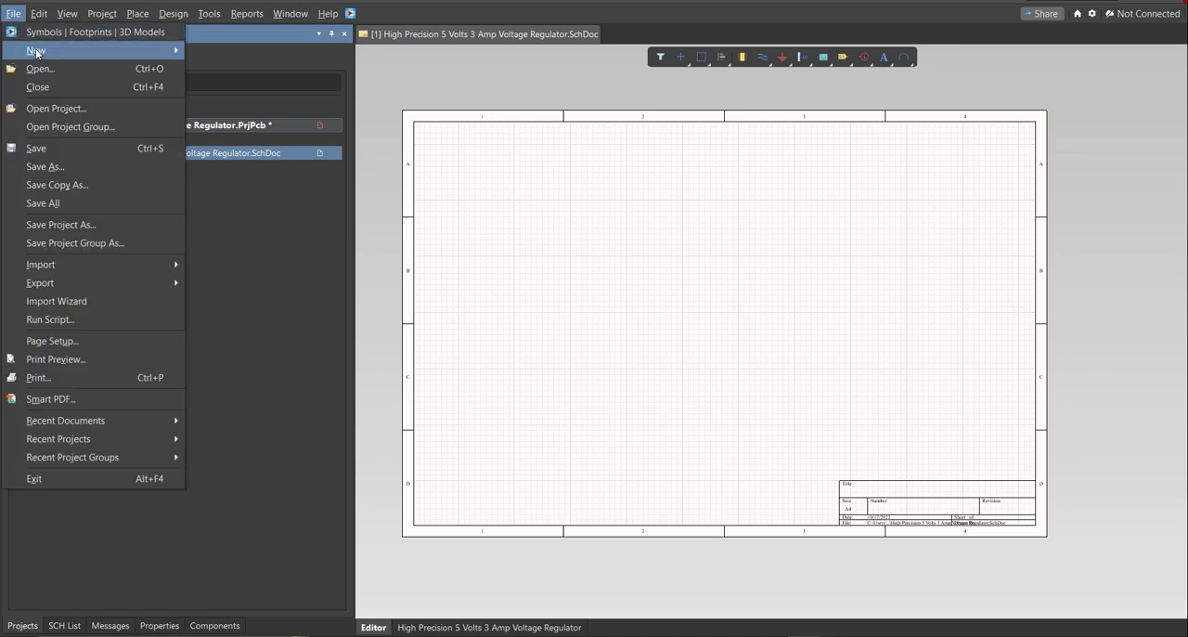
mouse_move(37, 50)
mouse_move(257, 205)
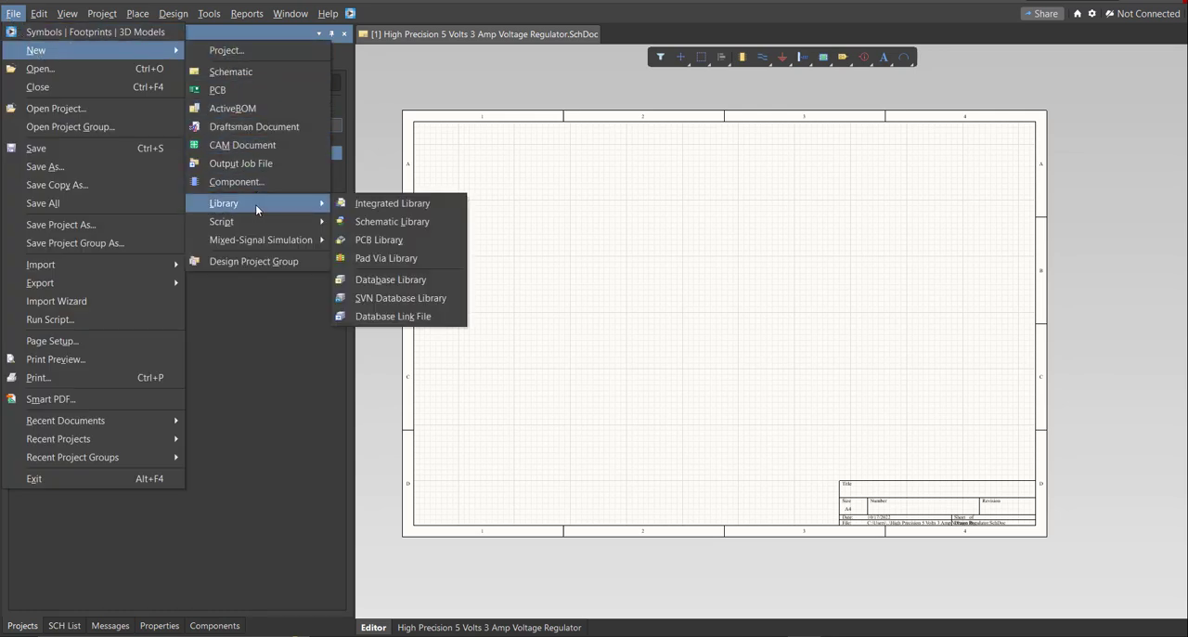
left_click(392, 222)
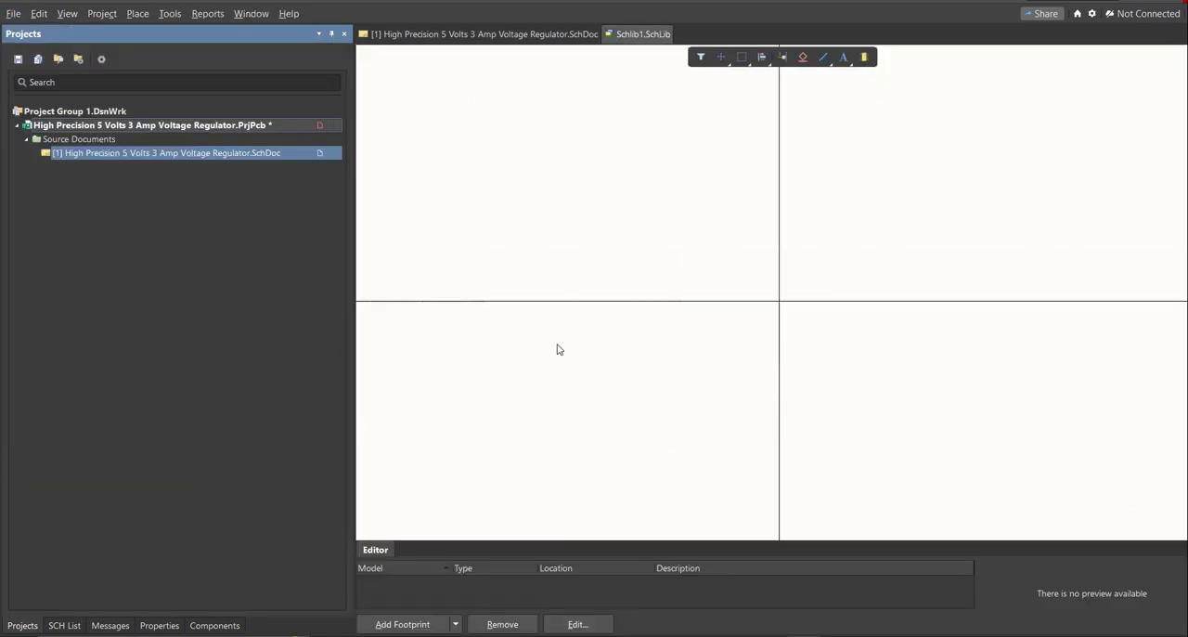
key("f")
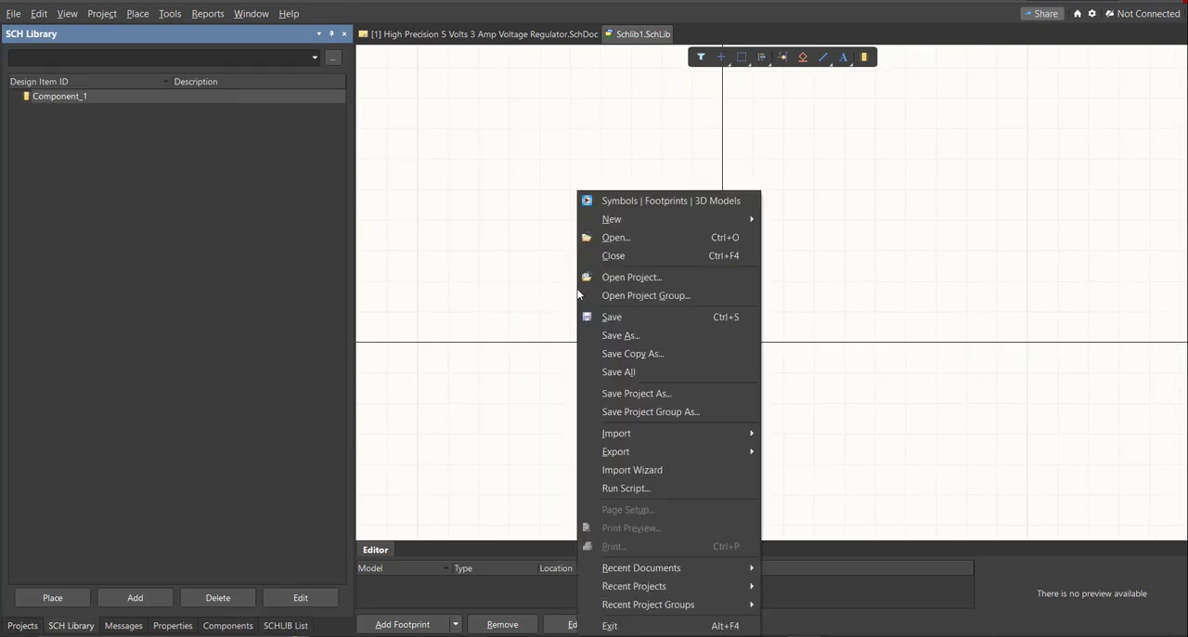
key("a")
type("High Precision 5 Volts 3 Amp Voltage Regulator")
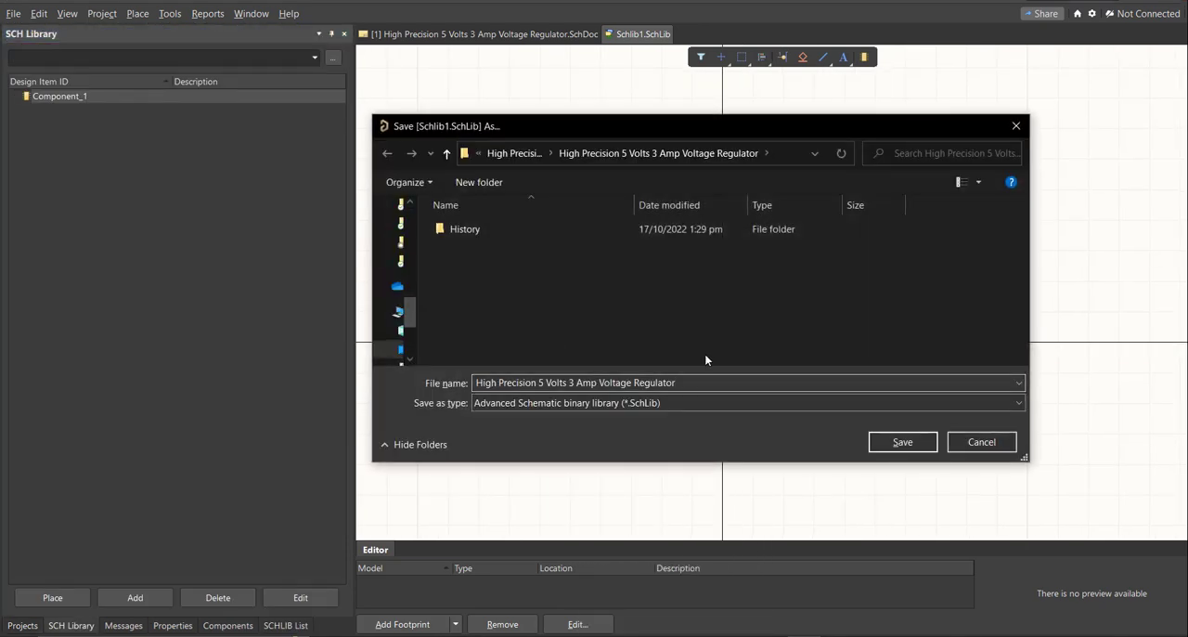
left_click(903, 442)
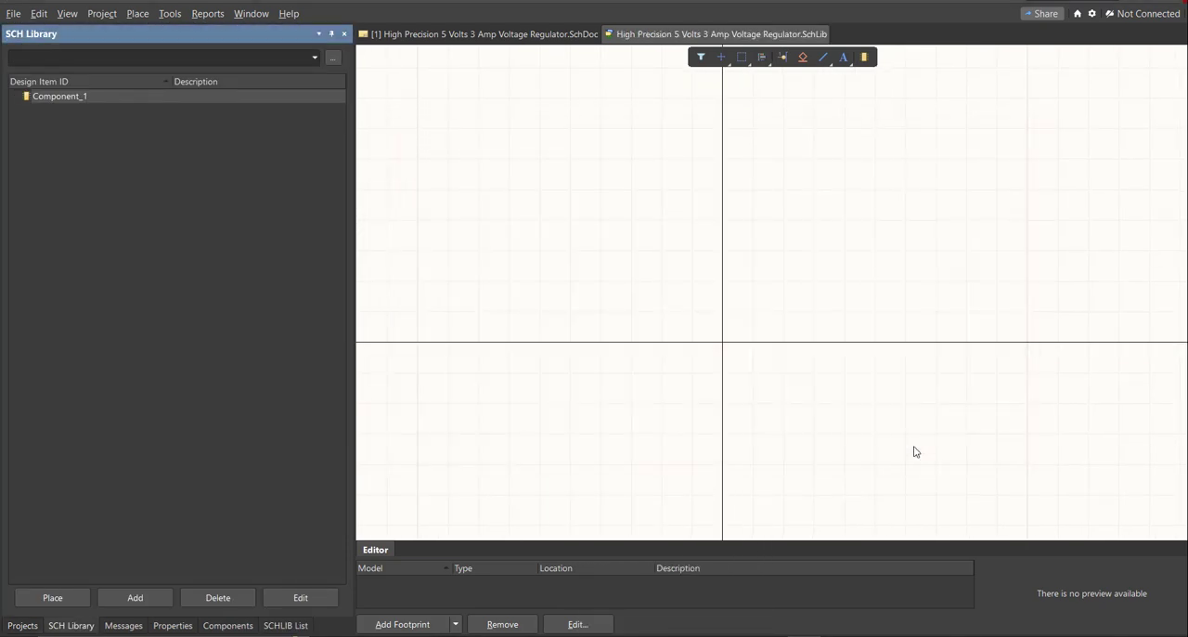
right_click_drag(843, 399, 814, 368)
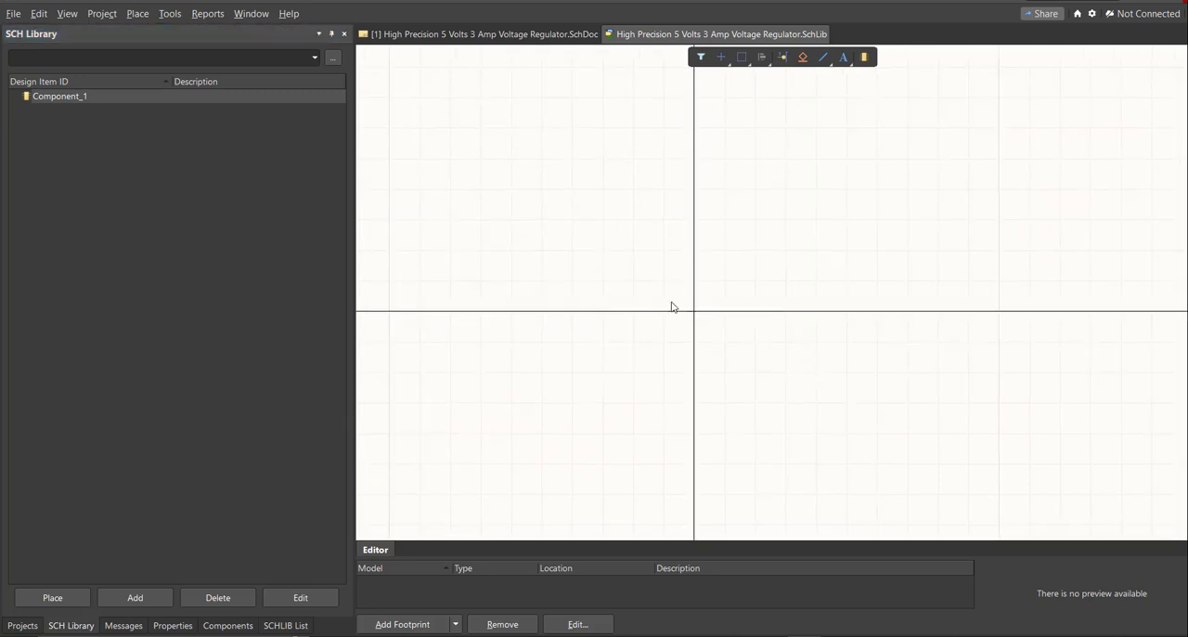
Add a PCB library to the project and save it as "High Precision 5 Volts 3 Amp Voltage Regulator".
left_click(10, 626)
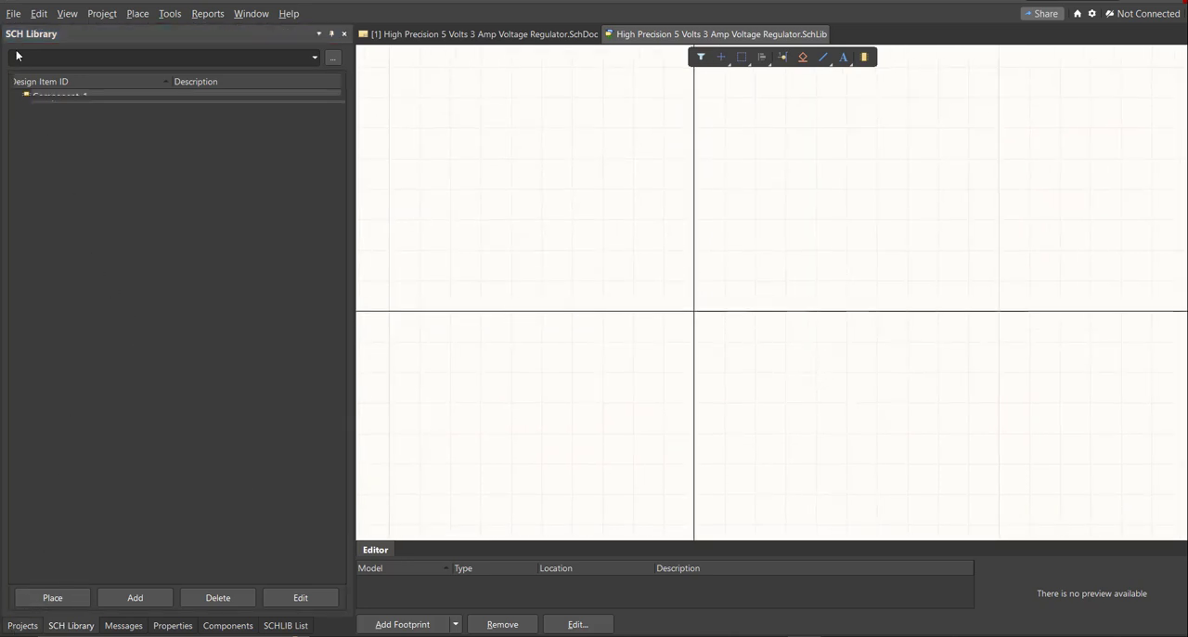
left_click(13, 13)
mouse_move(37, 50)
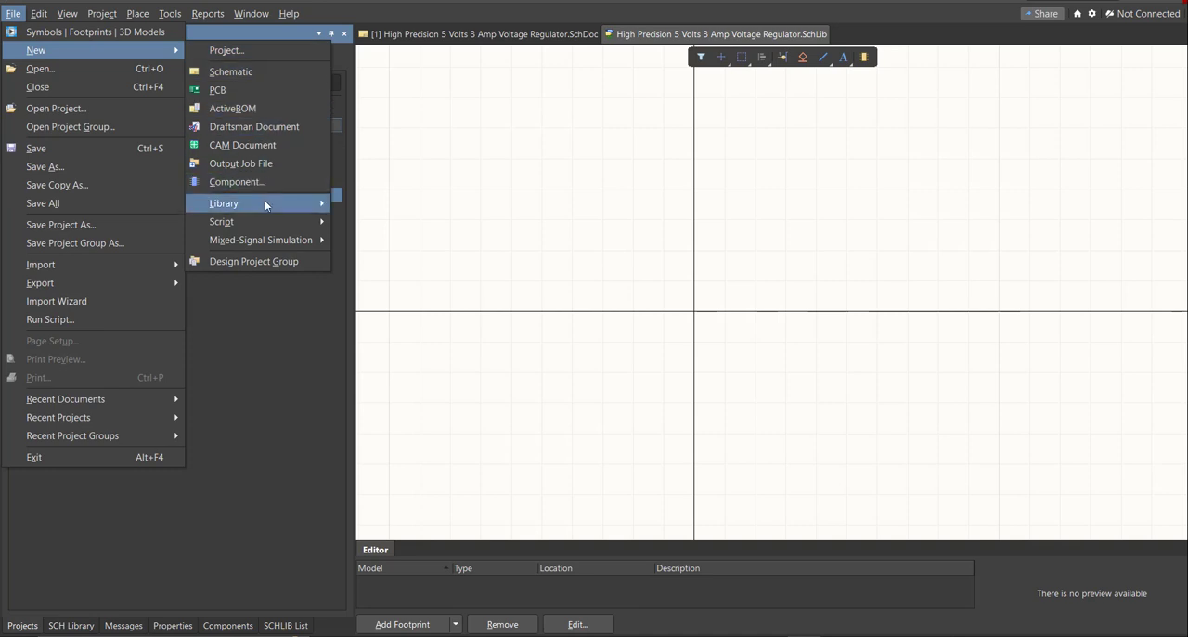
mouse_move(267, 204)
left_click(397, 236)
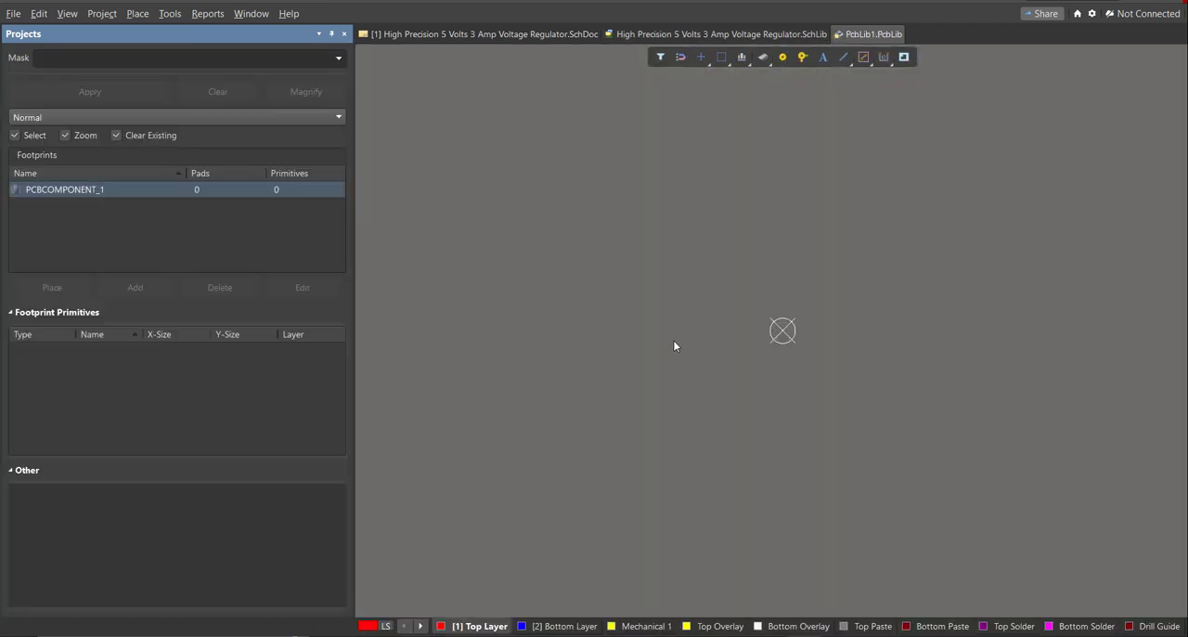
key("ctrl+s")
type("High Precision 5 Volts 3 Amp Voltage Regulator")
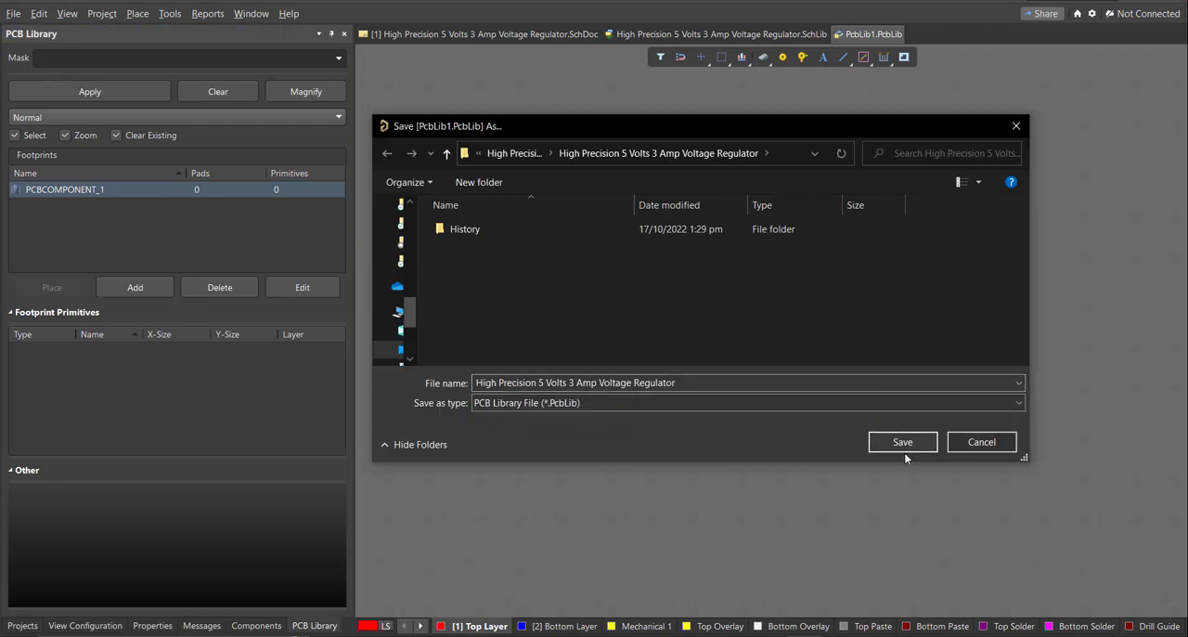
left_click(903, 449)
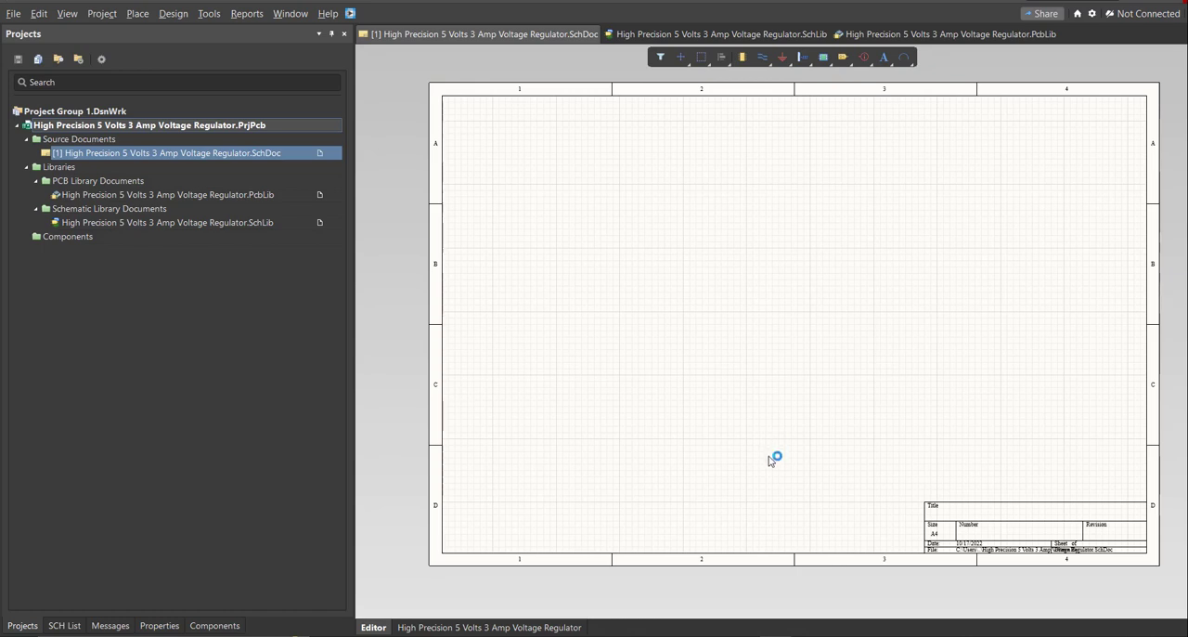
Open the Altium Library Loader and move its window over the schematic sheet.
mouse_move(766, 470)
right_mouse_down()
mouse_move(757, 462)
mouse_move(753, 475)
right_mouse_up()
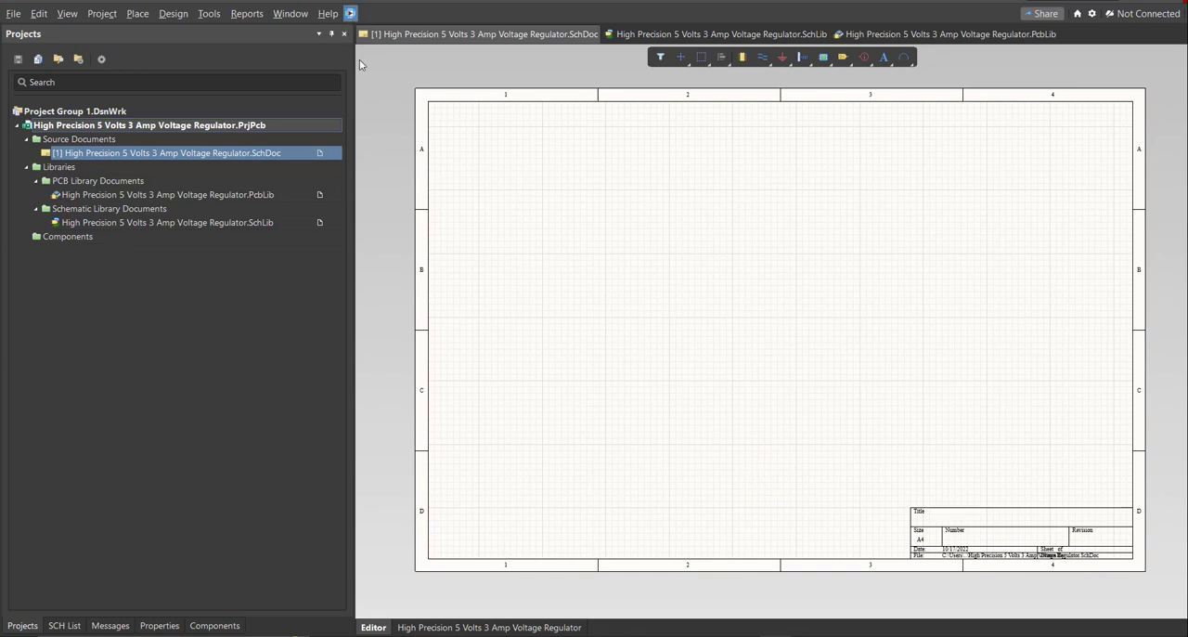
left_click(350, 13)
left_click_drag(135, 10, 563, 121)
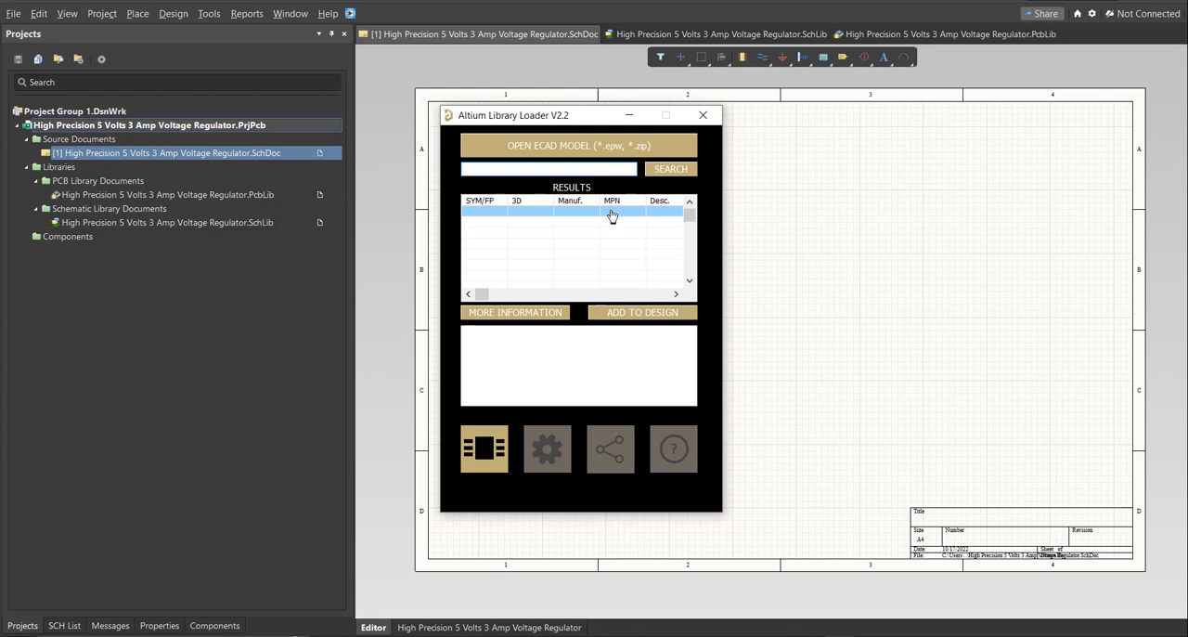
Switch to the Excel bill of materials and copy the manufacturer part number of the 8.2K Ohms resistor R1.
left_click(775, 636)
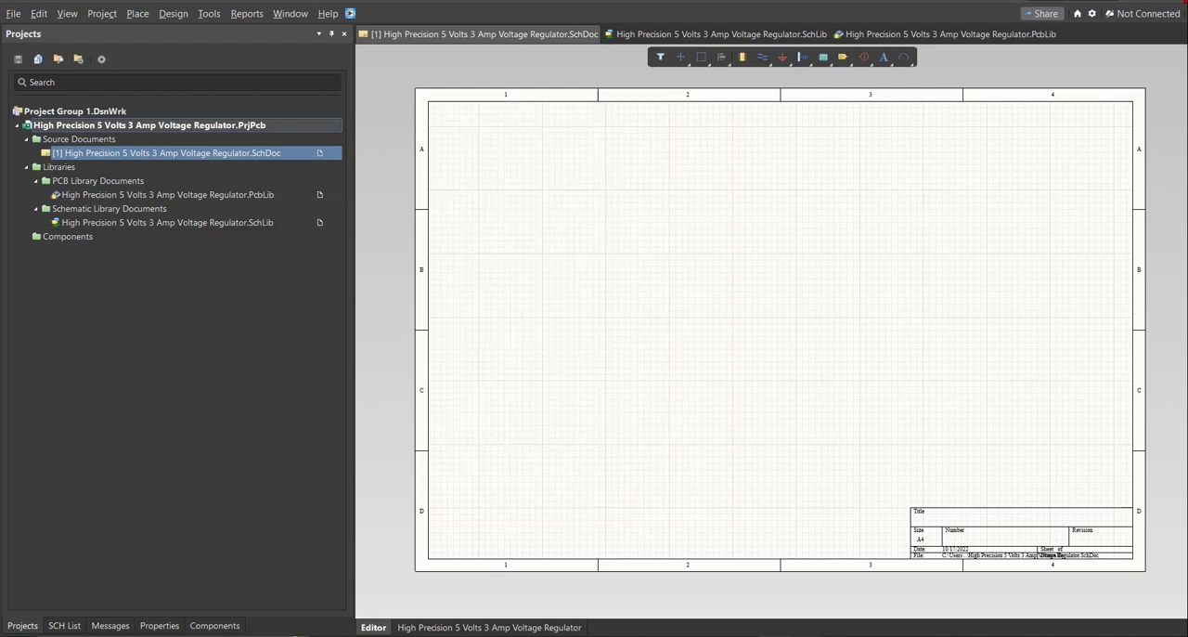
left_click(775, 636)
left_click(567, 405)
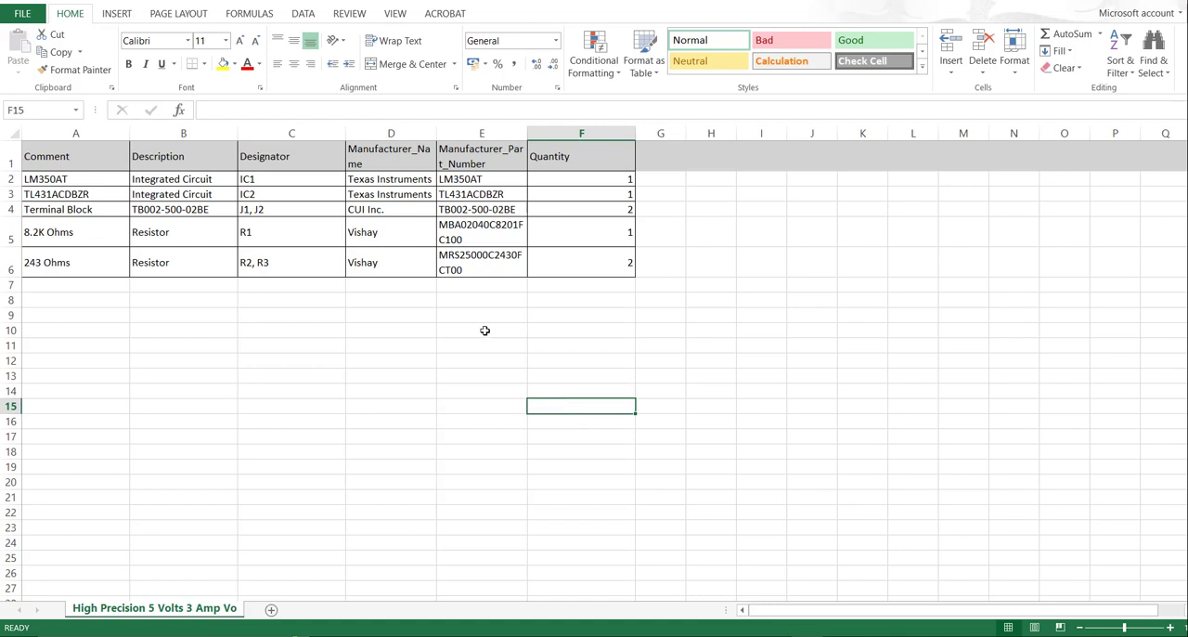
left_click(464, 133)
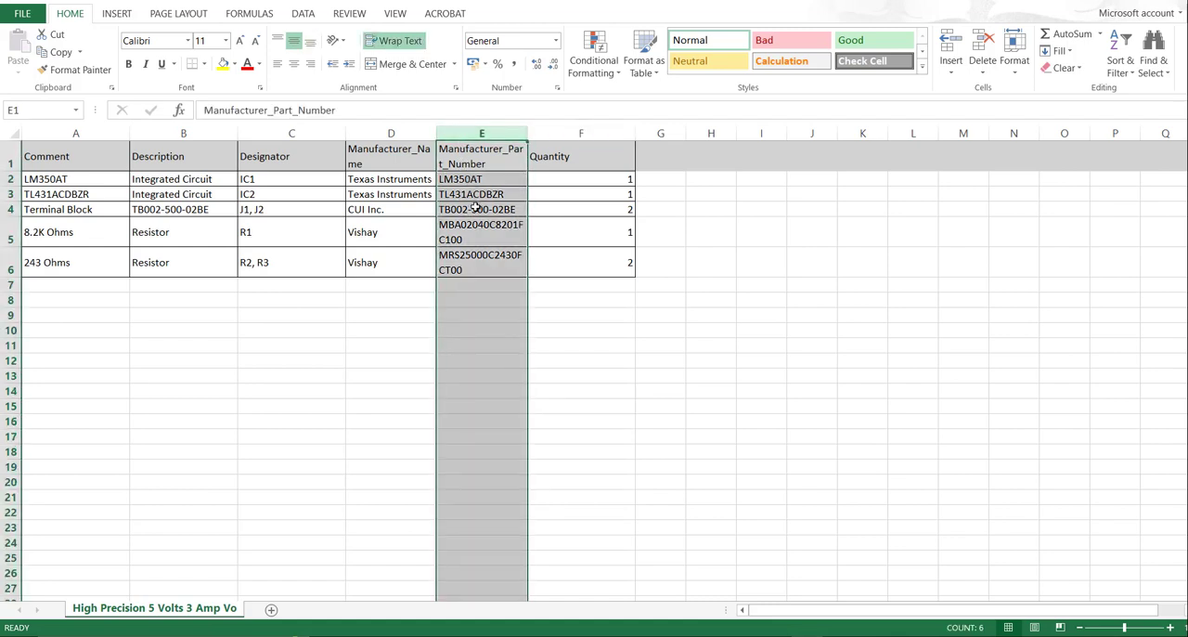
left_click_drag(525, 130, 525, 131)
left_click(509, 205)
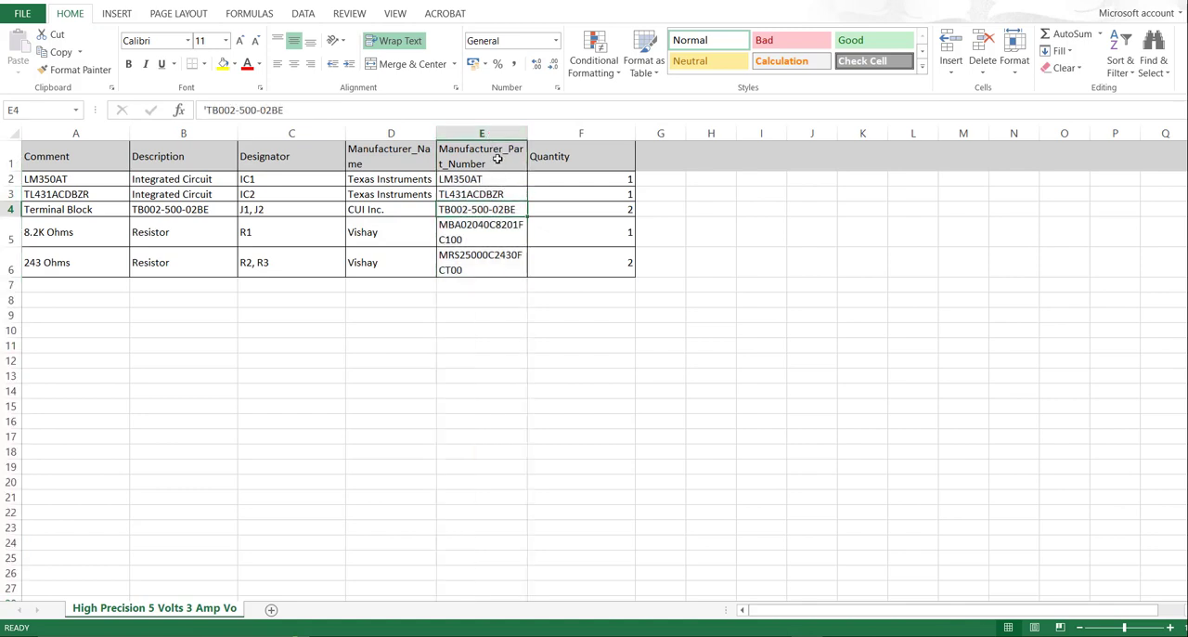
left_click(498, 159)
double_click(472, 236)
left_click_drag(470, 239, 444, 226)
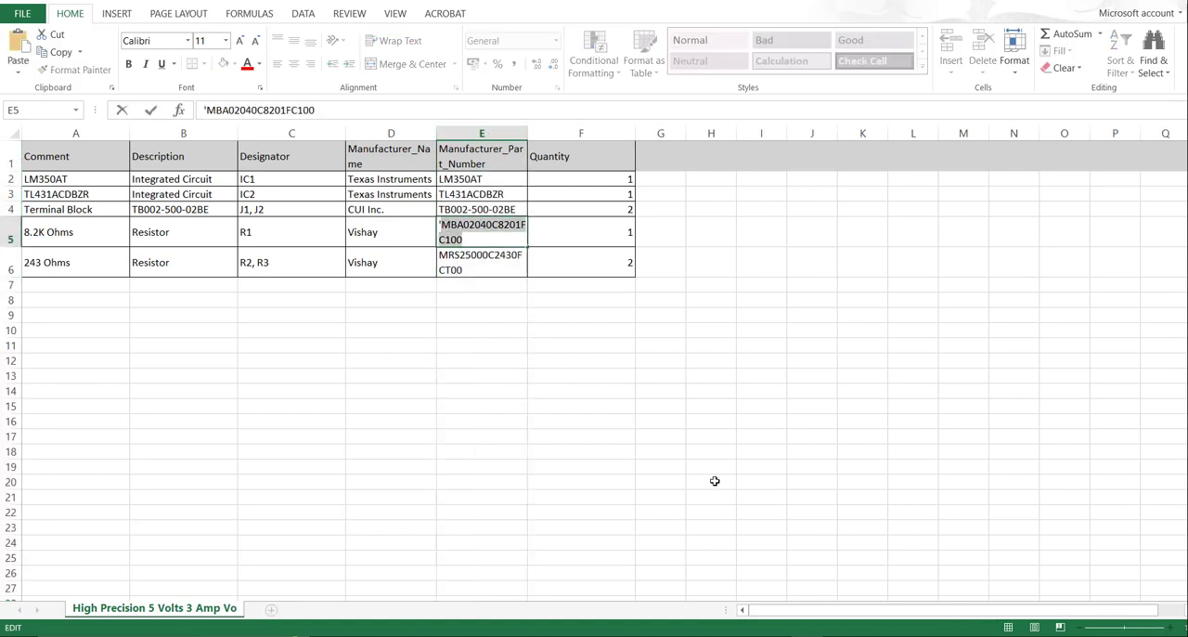
Switch back to Altium Designer's schematic and search the Library Loader for MBA02040C8201FC100.
left_click(778, 635)
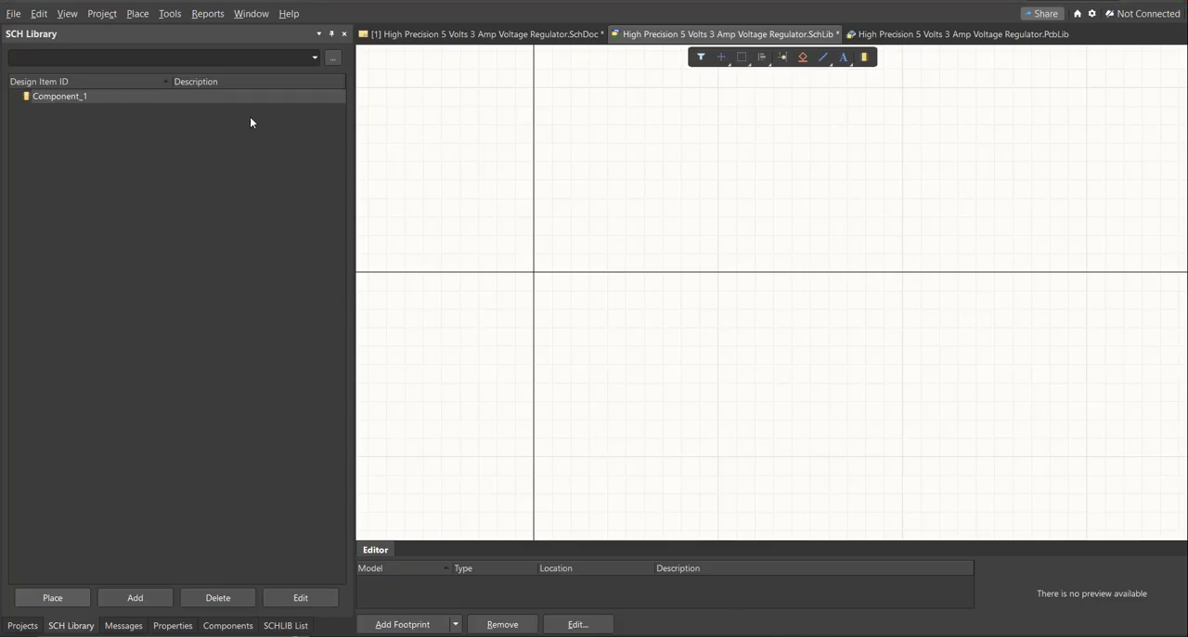
left_click(423, 33)
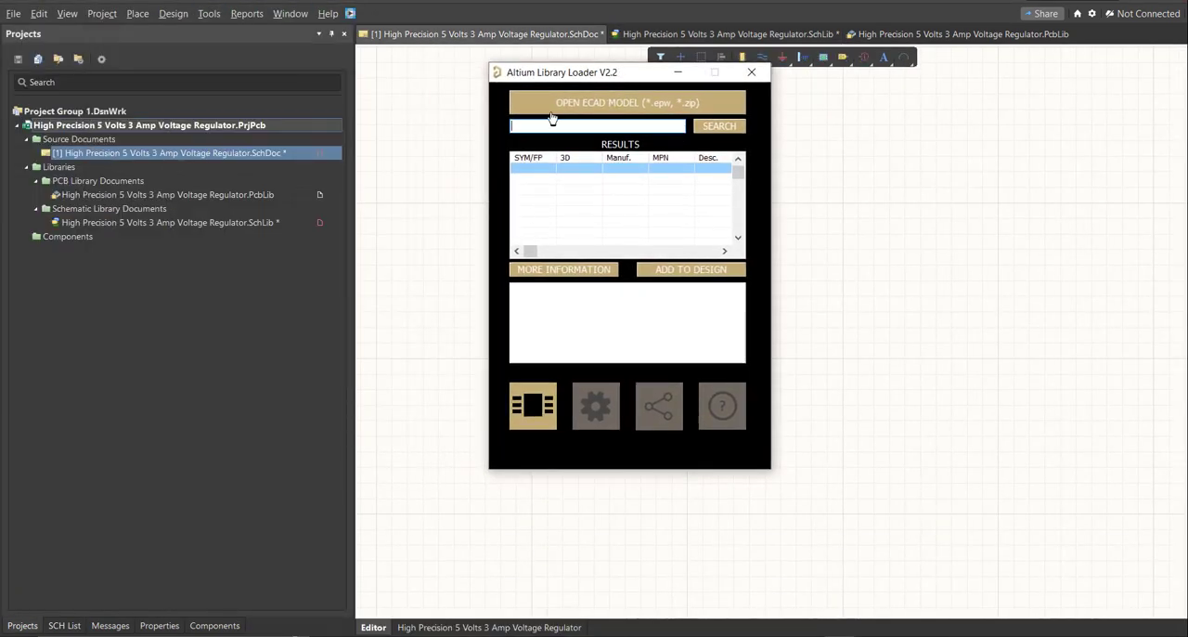
type("MBA02040C8201FC100")
key("Return")
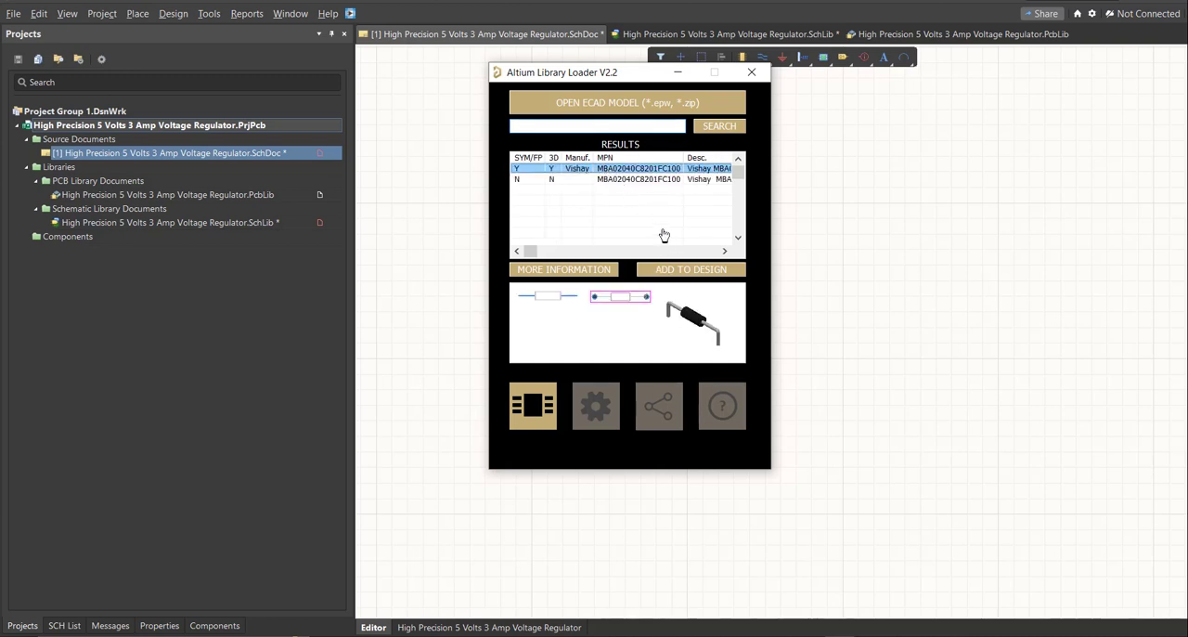
Add the Vishay resistor MBA02040C8201FC100 to the design and place it in the lower-left area of the schematic sheet.
left_click(665, 270)
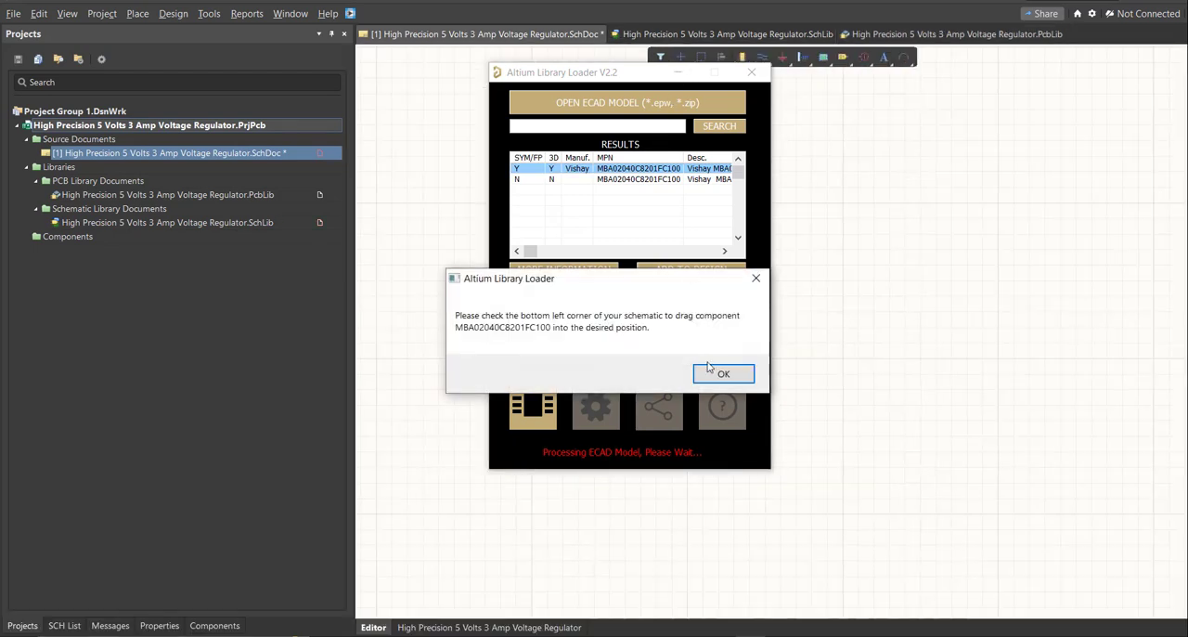
left_click(717, 371)
left_click(682, 71)
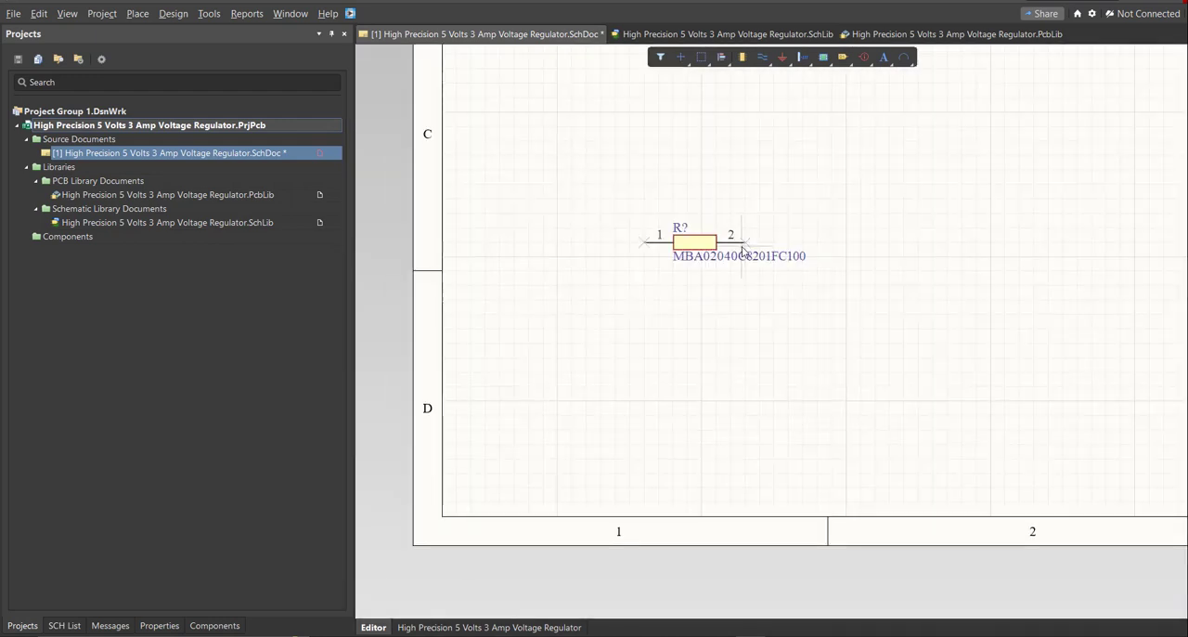
scroll(694, 391, "down", 2, "ctrl")
right_click_drag(733, 305, 722, 385)
scroll(725, 413, "down", 1, "ctrl")
left_click(478, 531)
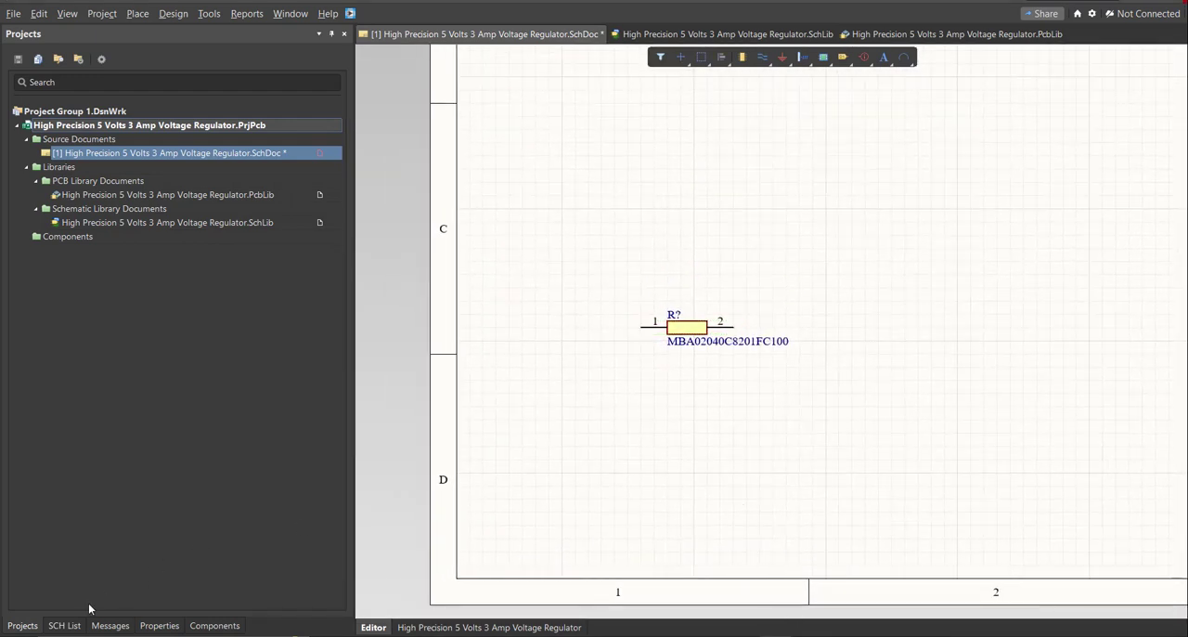
Open the project's schematic library, set the comment of resistor MBA02040C8201FC100 to 8.2K Ohms, and save the library.
double_click(78, 224)
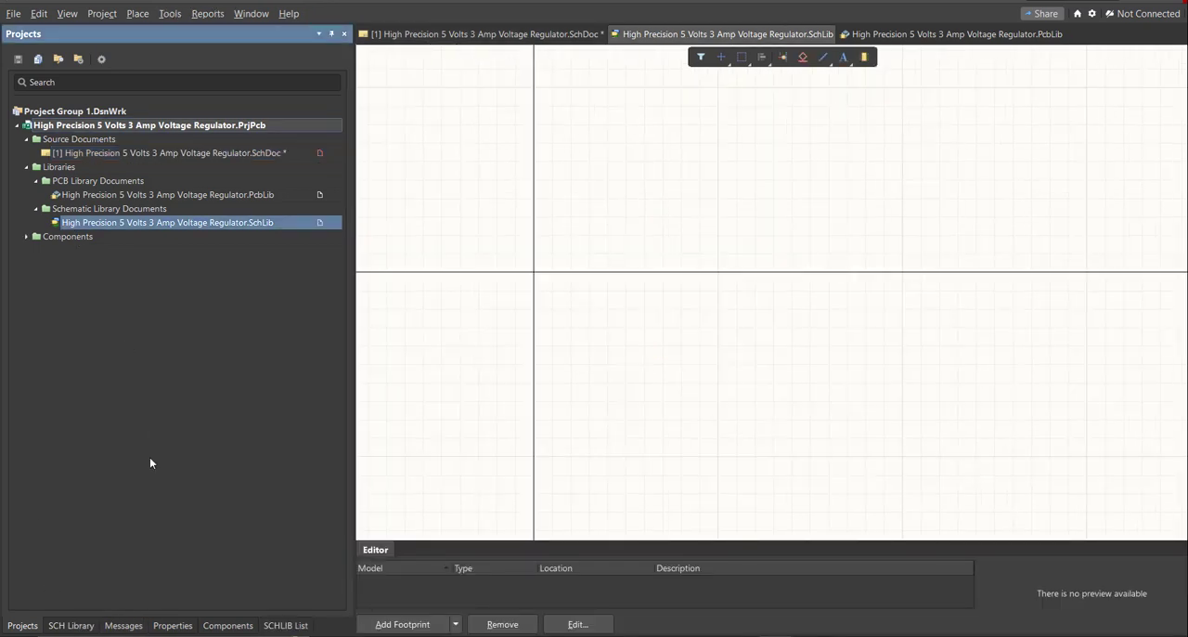
left_click(70, 625)
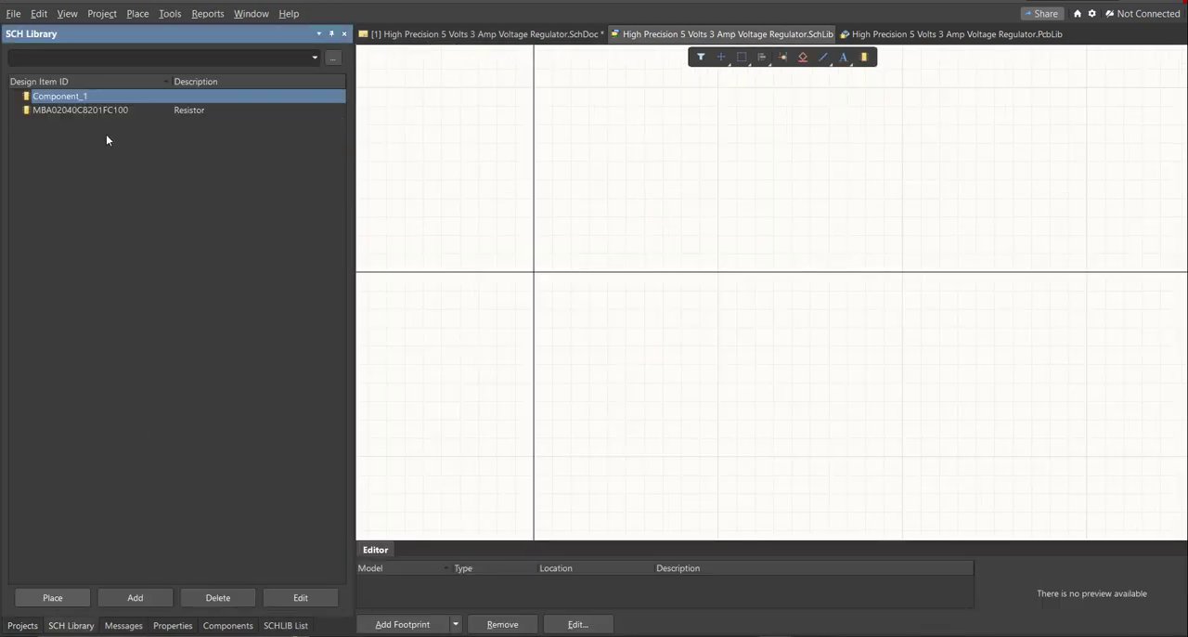
left_click(106, 111)
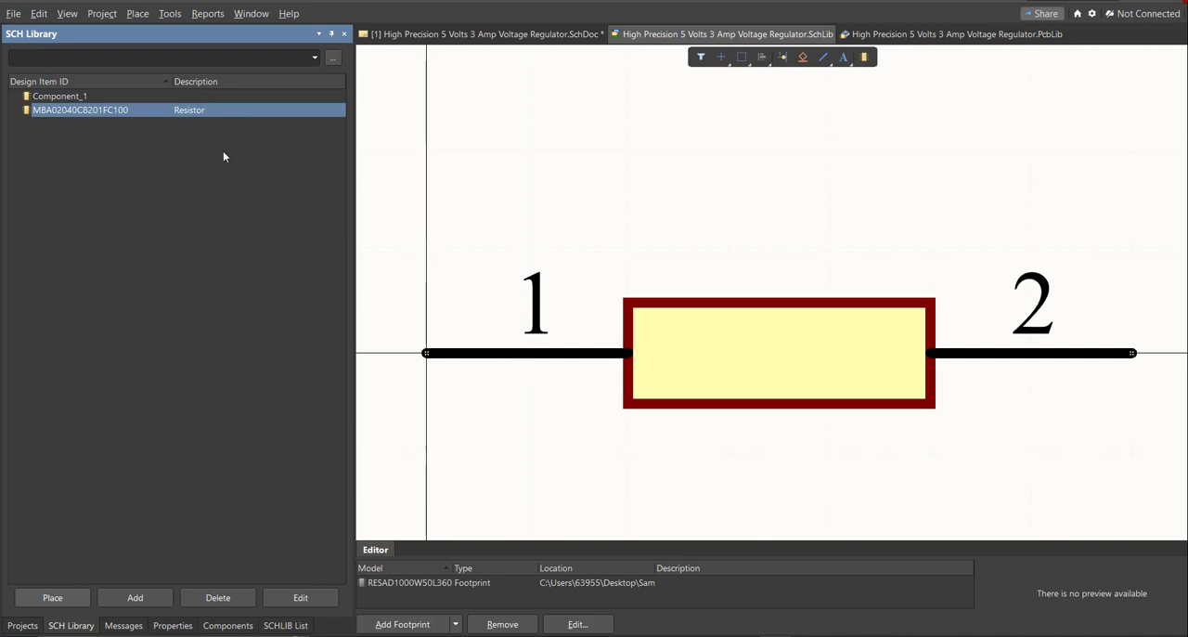
double_click(164, 111)
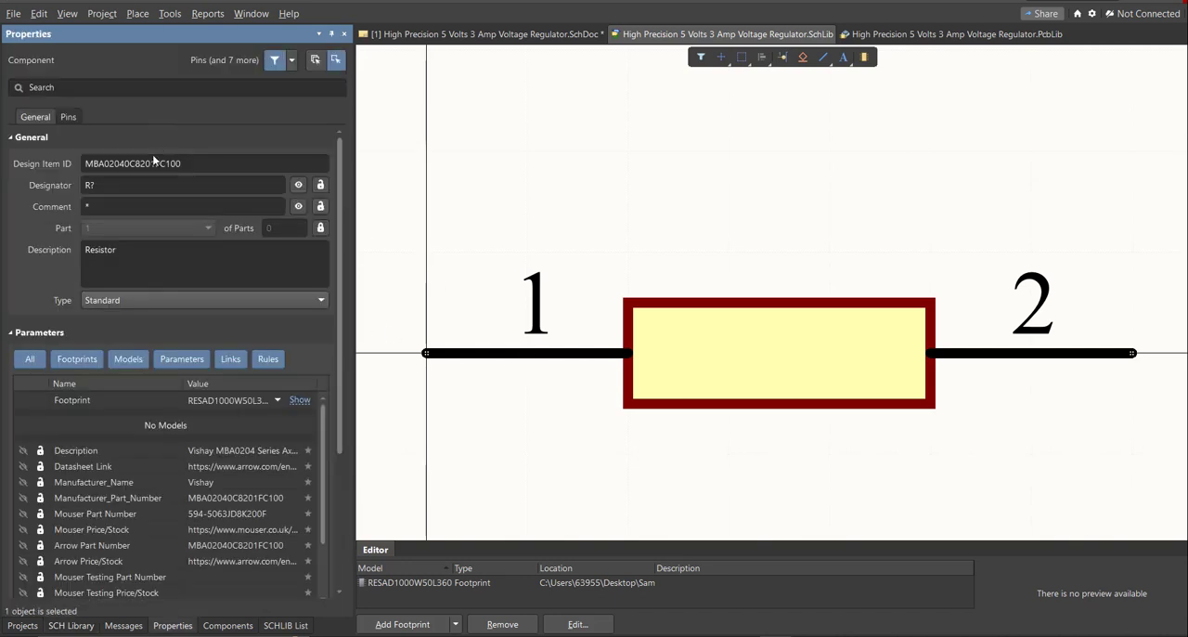
left_click(130, 208)
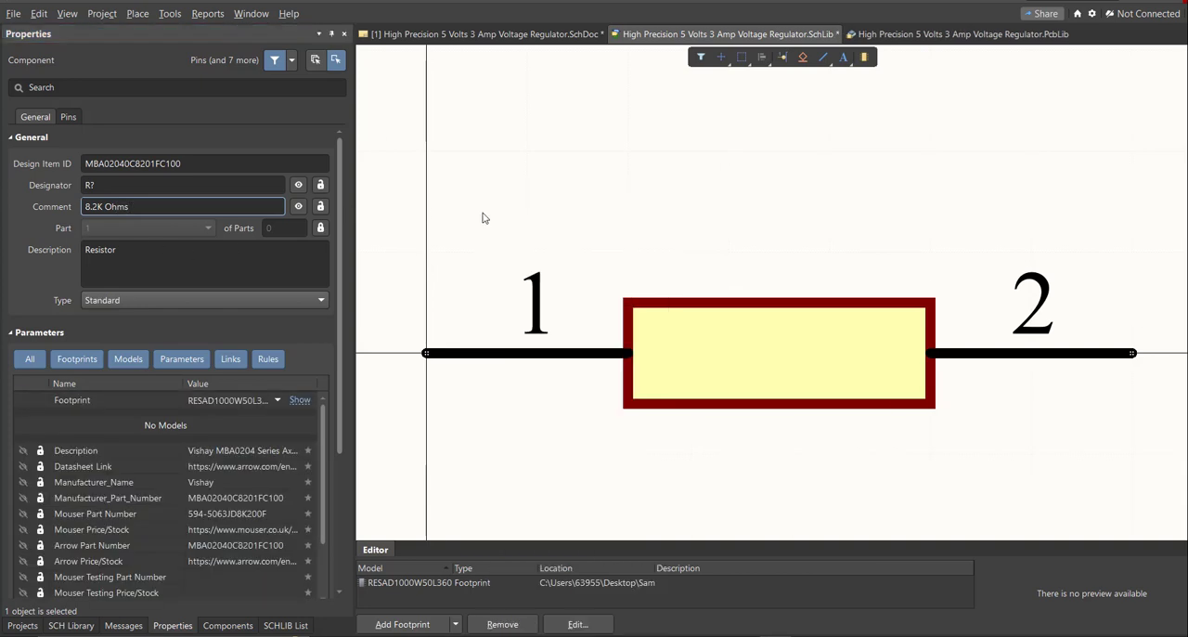
key("ctrl+s")
Place the edited resistor MBA02040C8201FC100 from the schematic library beside the existing resistor on the schematic sheet.
left_click(71, 625)
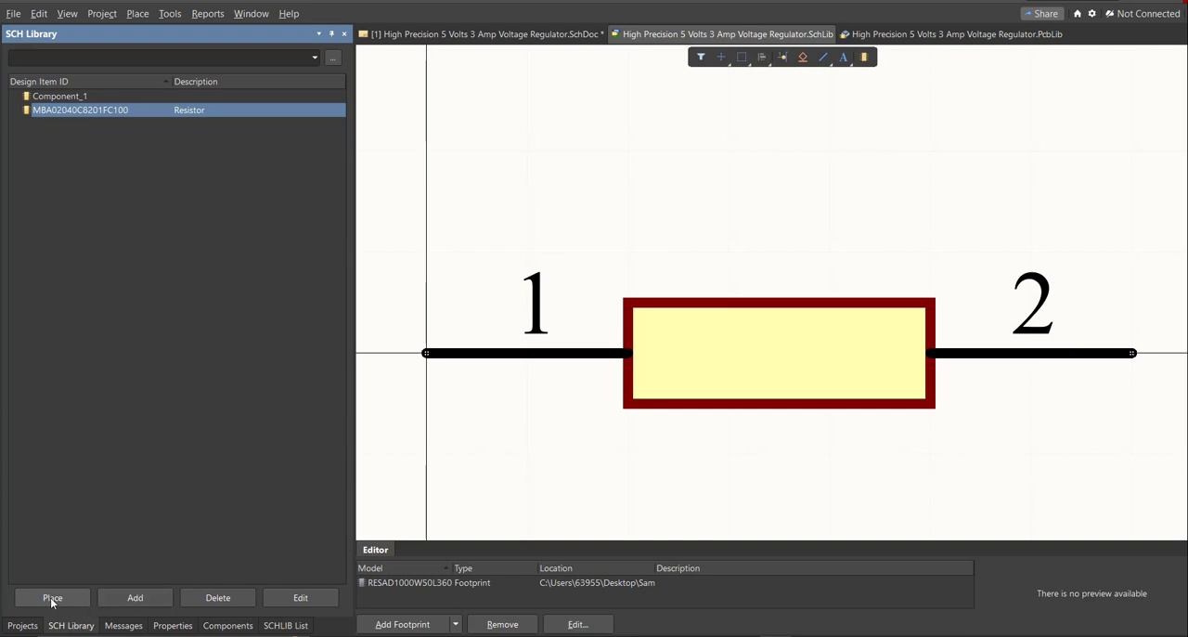
left_click(52, 599)
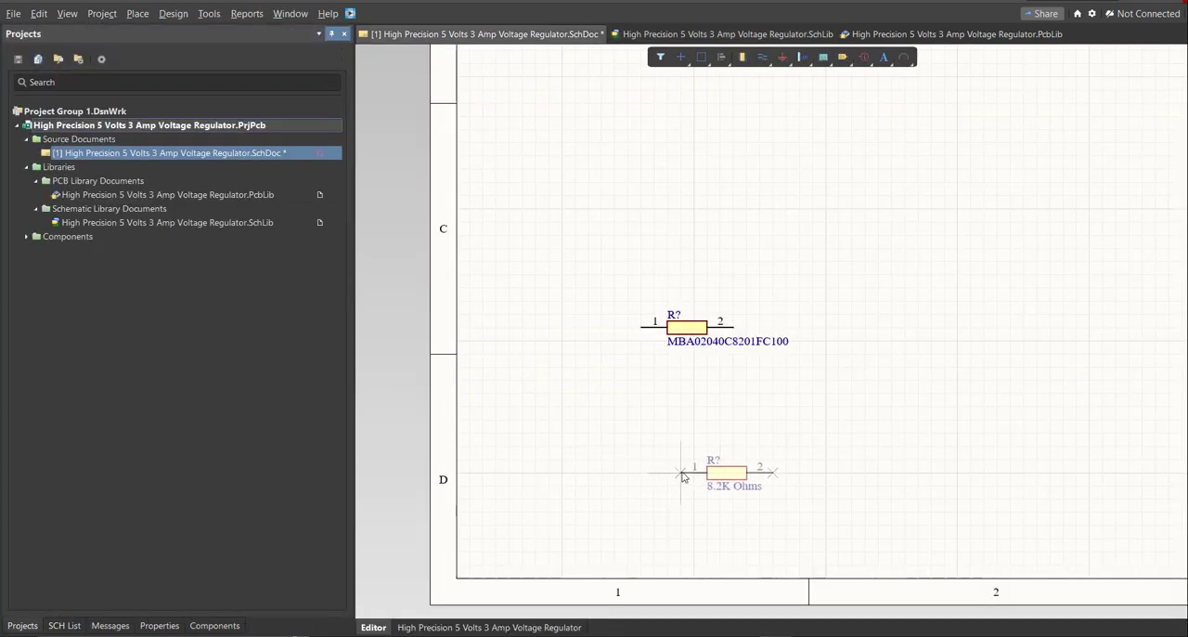
scroll(773, 365, "up", 5, "ctrl")
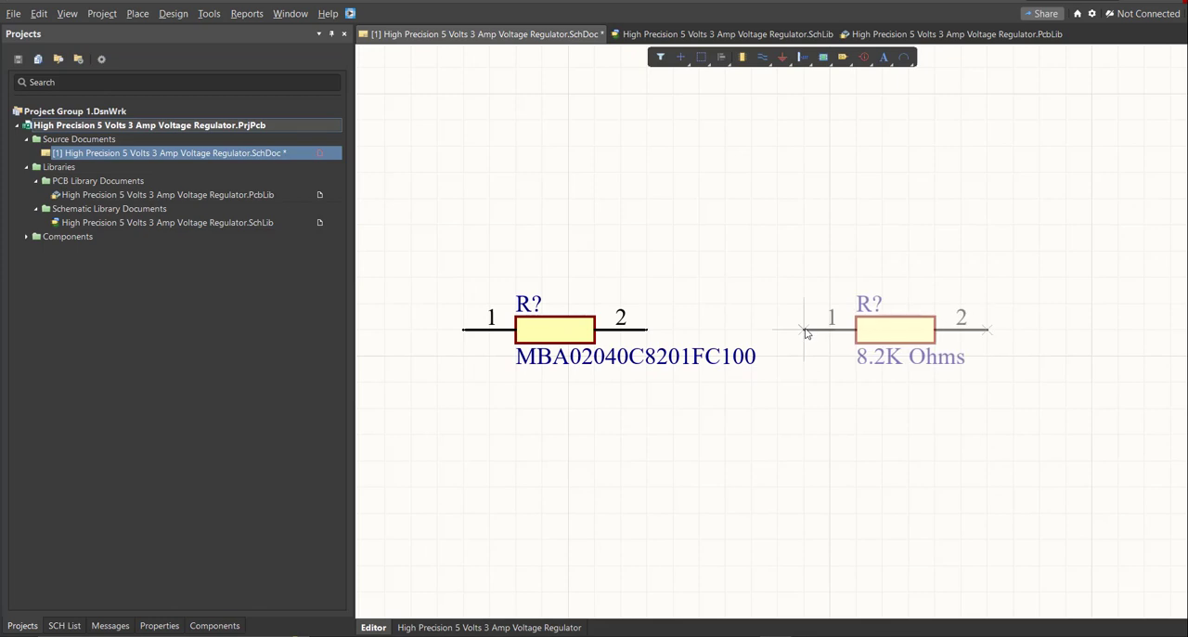
left_click(794, 348)
key("Escape")
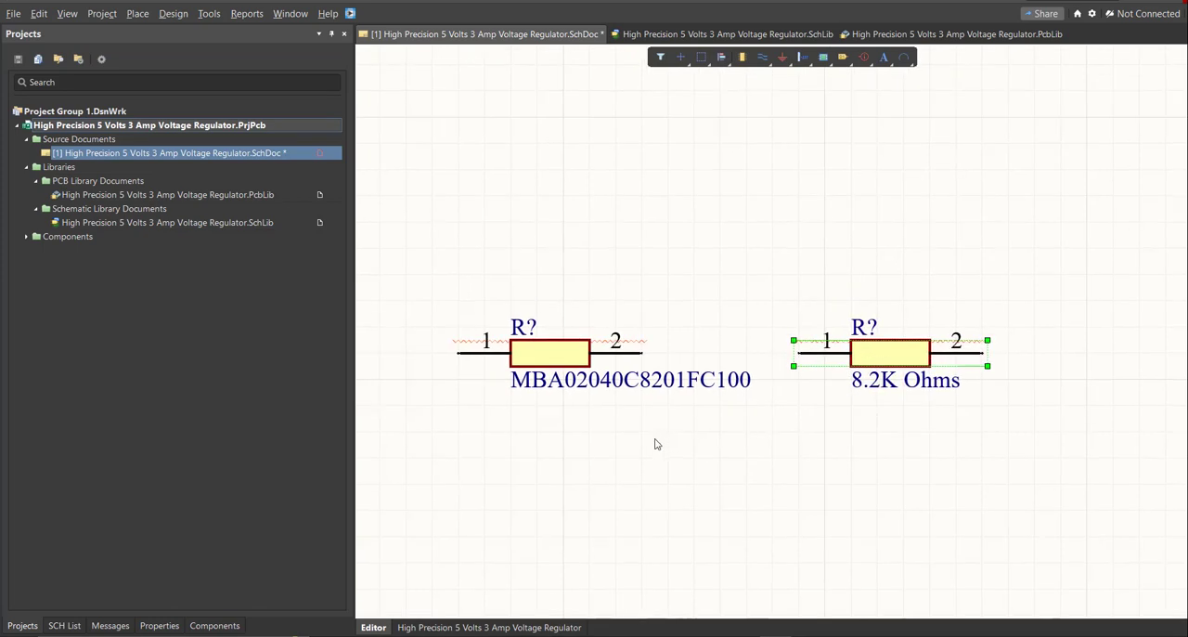
Compare the two placed resistors on the schematic and check the bill of materials in Excel.
left_click(566, 355)
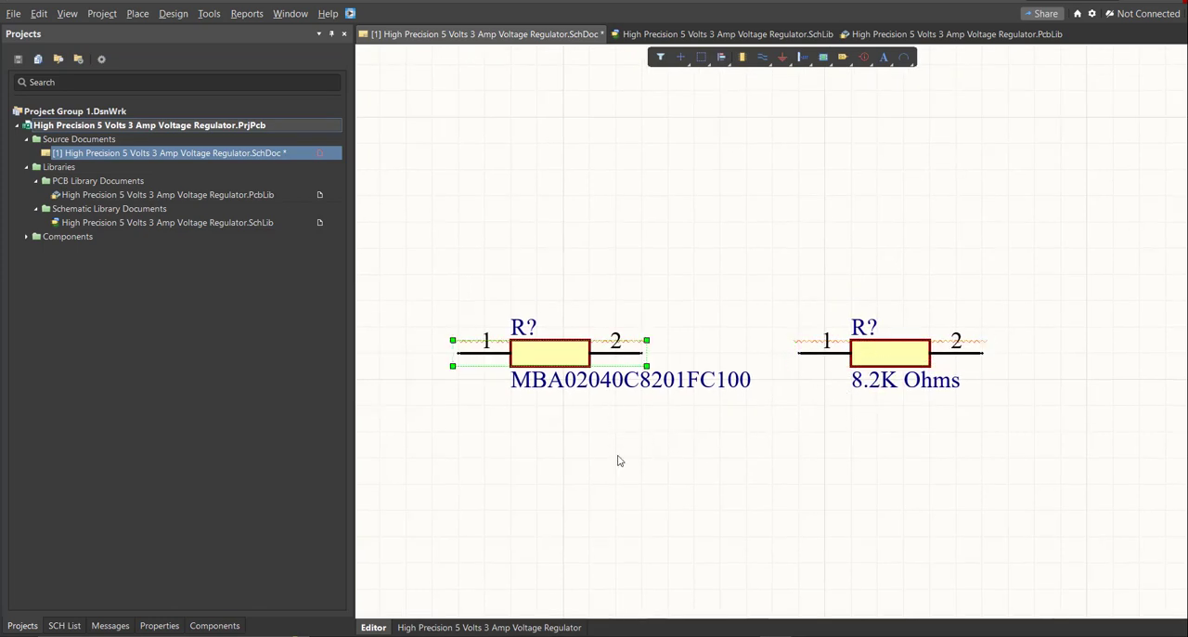
left_click(905, 351)
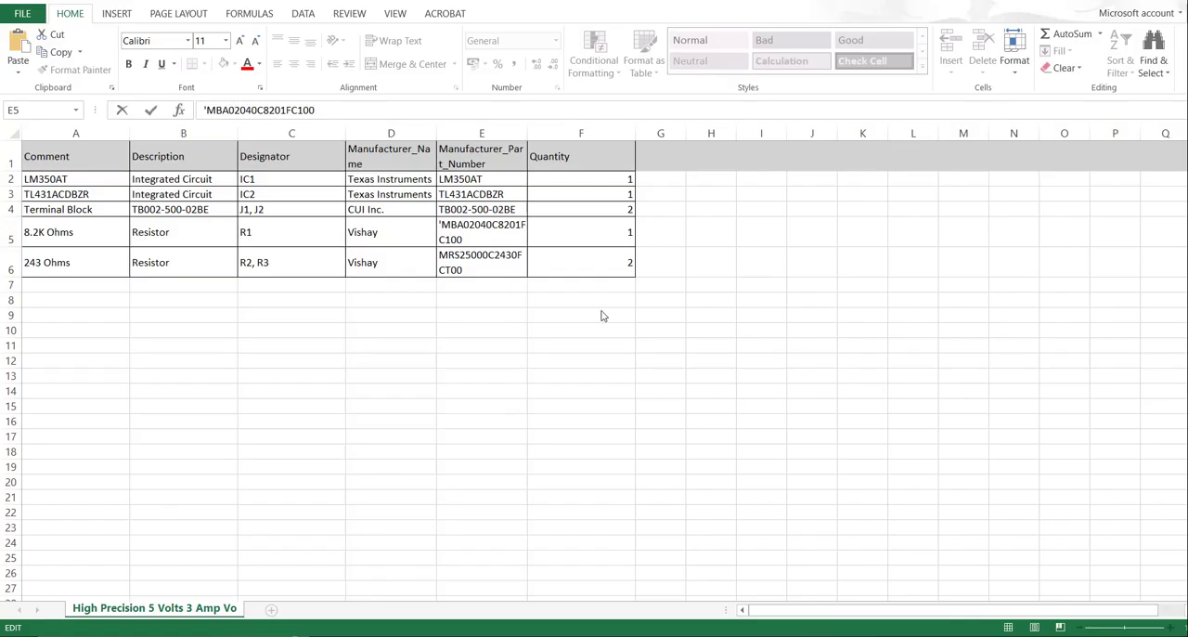
left_click(479, 132)
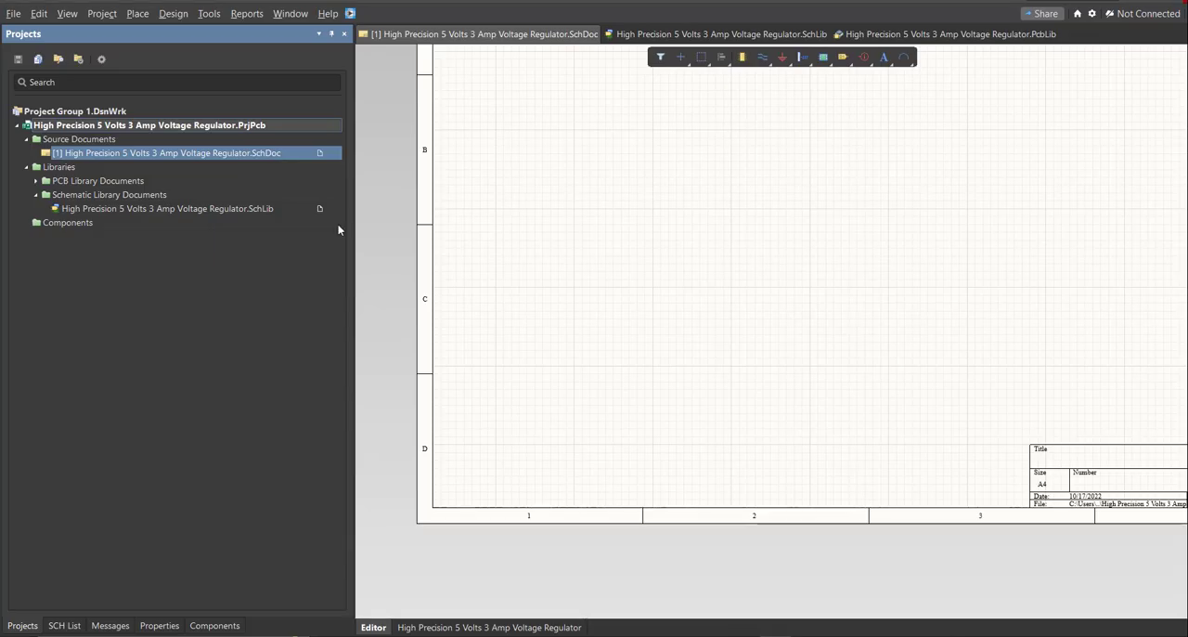
right_click_drag(695, 264, 677, 277)
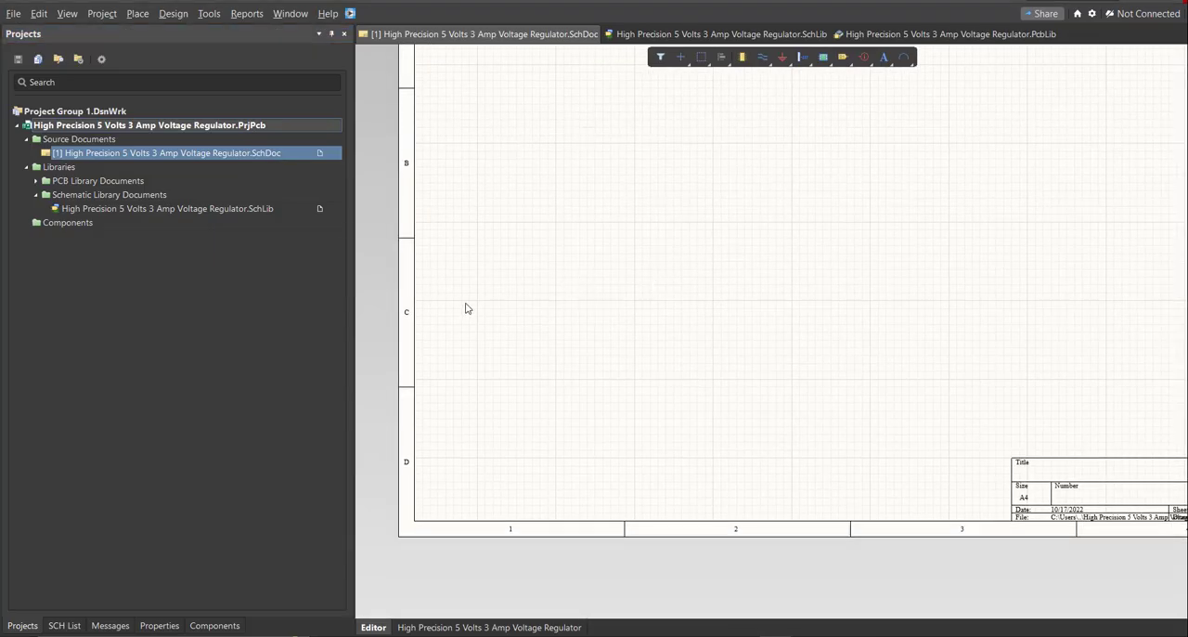
right_click_drag(519, 368, 513, 396)
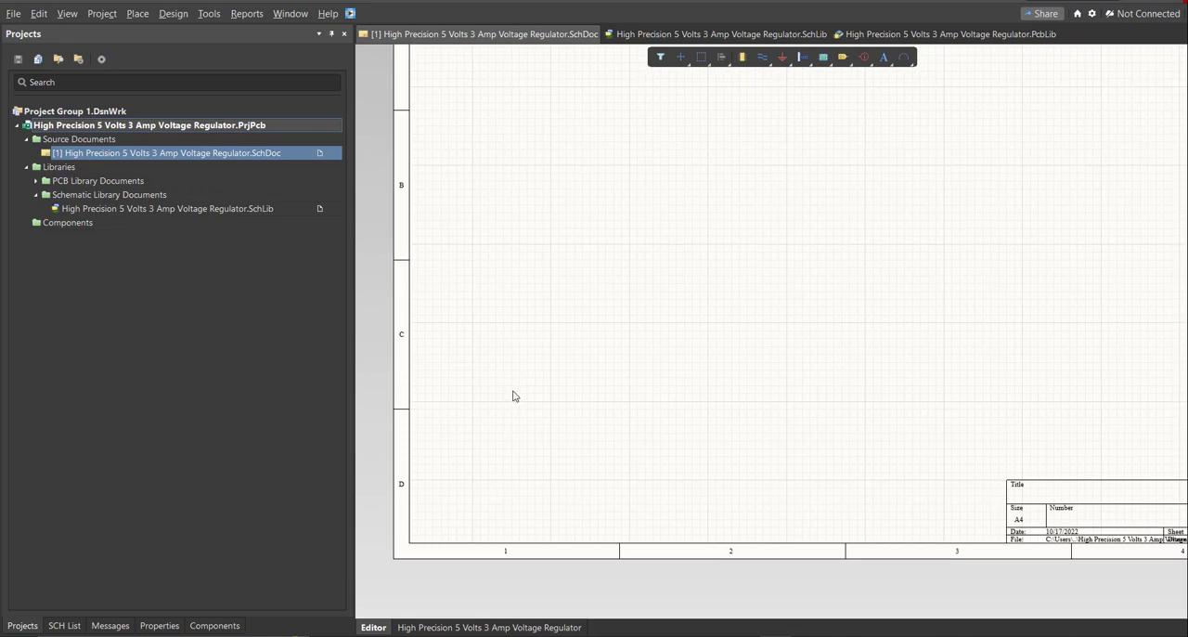
right_click_drag(501, 346, 495, 366)
right_click(499, 369)
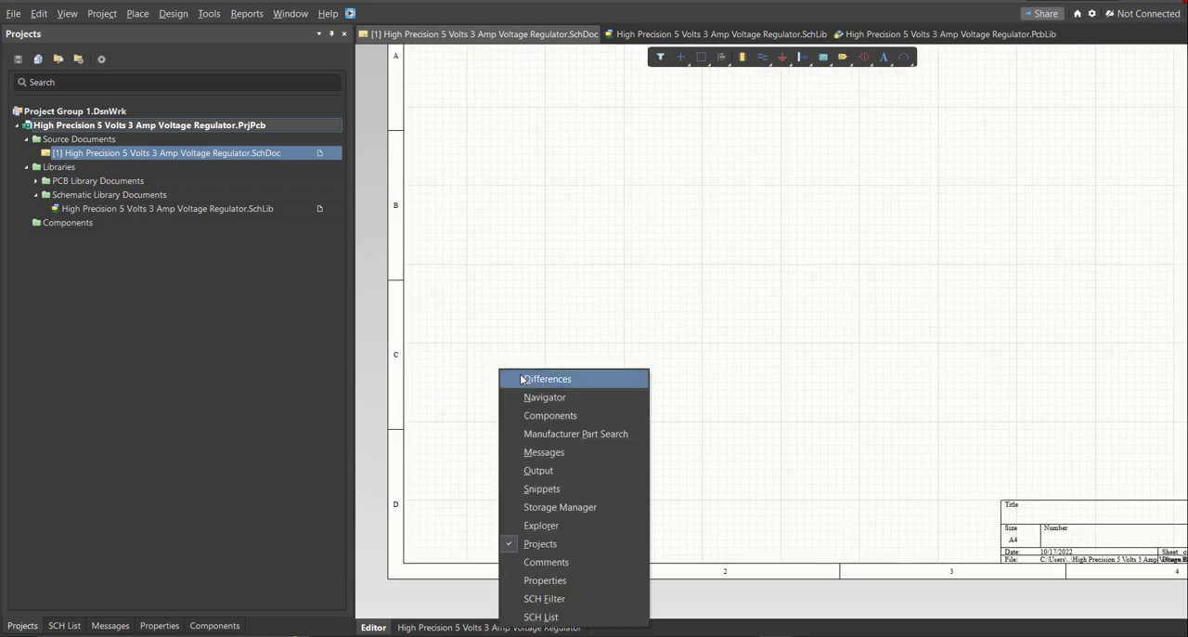
left_click_drag(443, 398, 374, 338)
Review the component list of the project's schematic library and return to the schematic document.
left_click(215, 209)
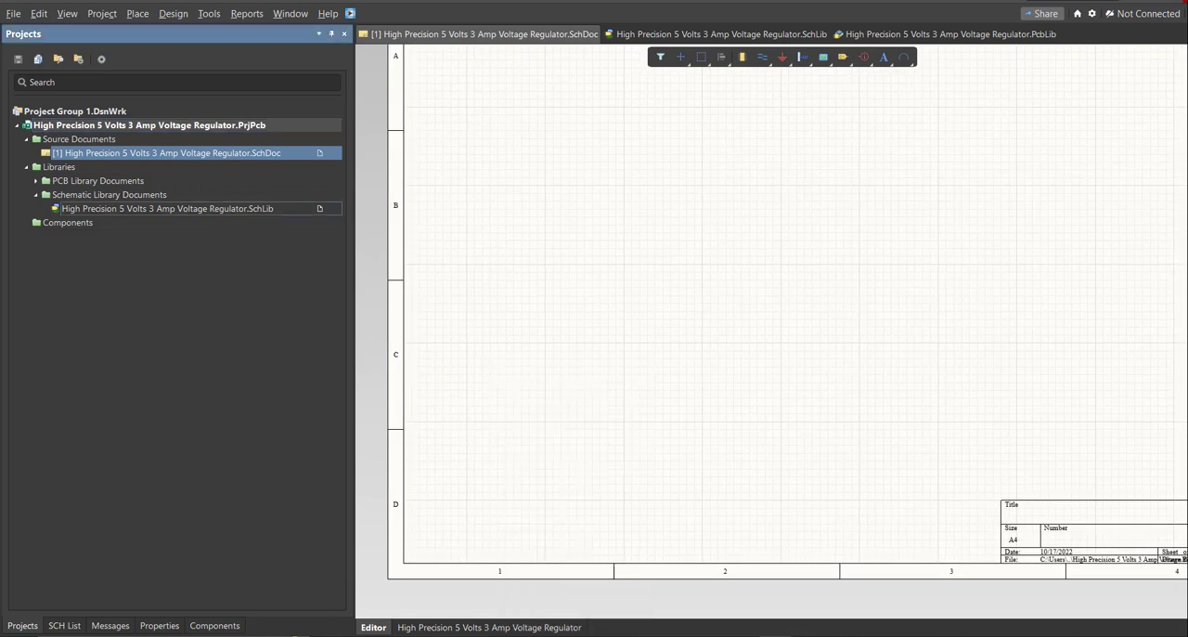
left_click(70, 625)
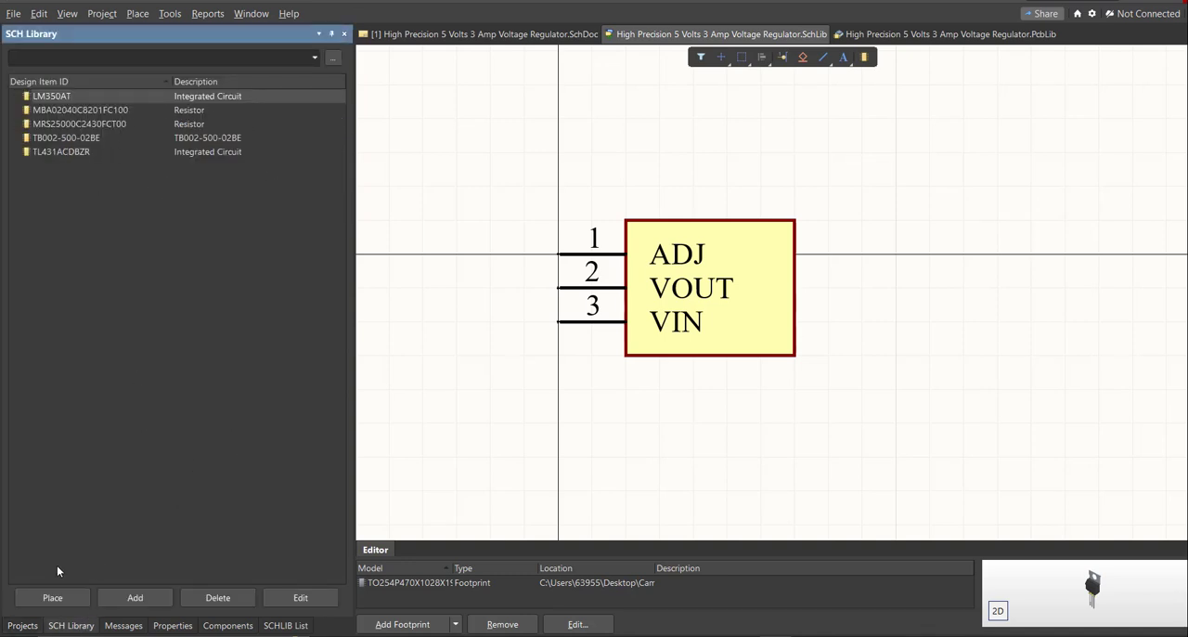
left_click(31, 627)
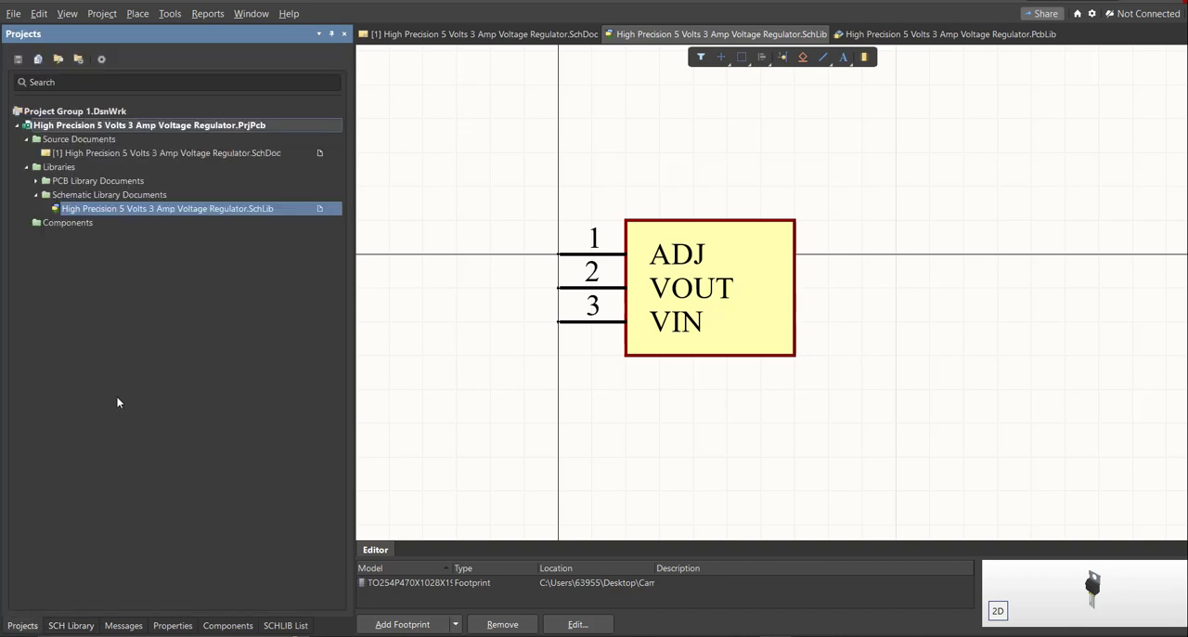
left_click(199, 154)
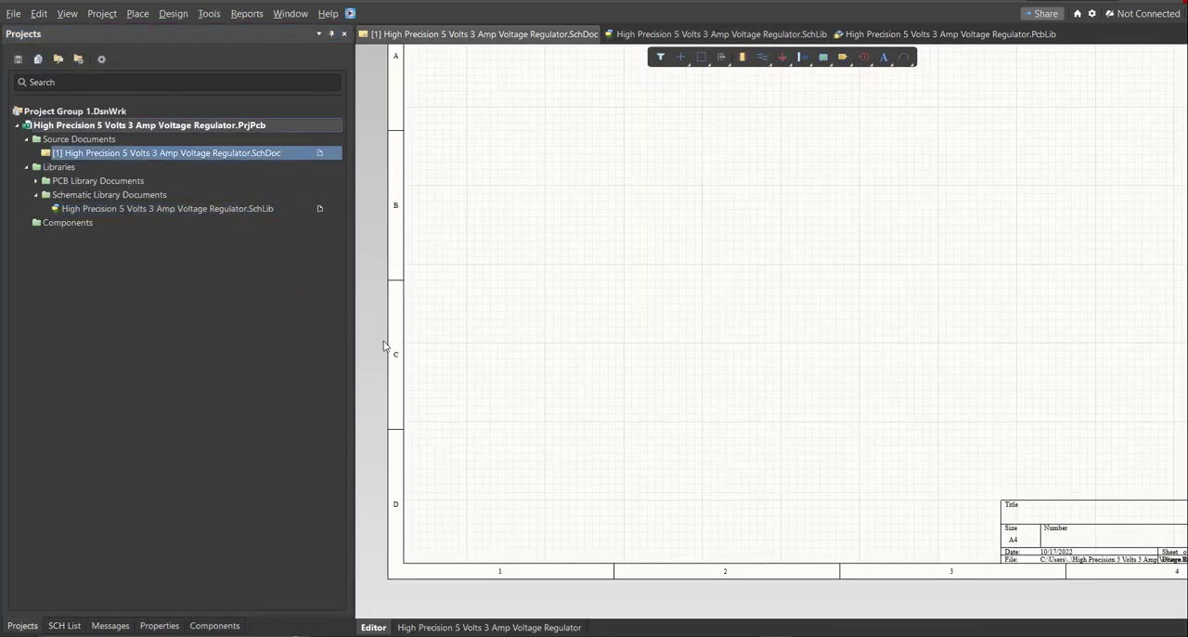
Show the components of High Precision 5 Volts 3 Amp Voltage Regulator.SchLib alongside the schematic sheet.
left_click(215, 625)
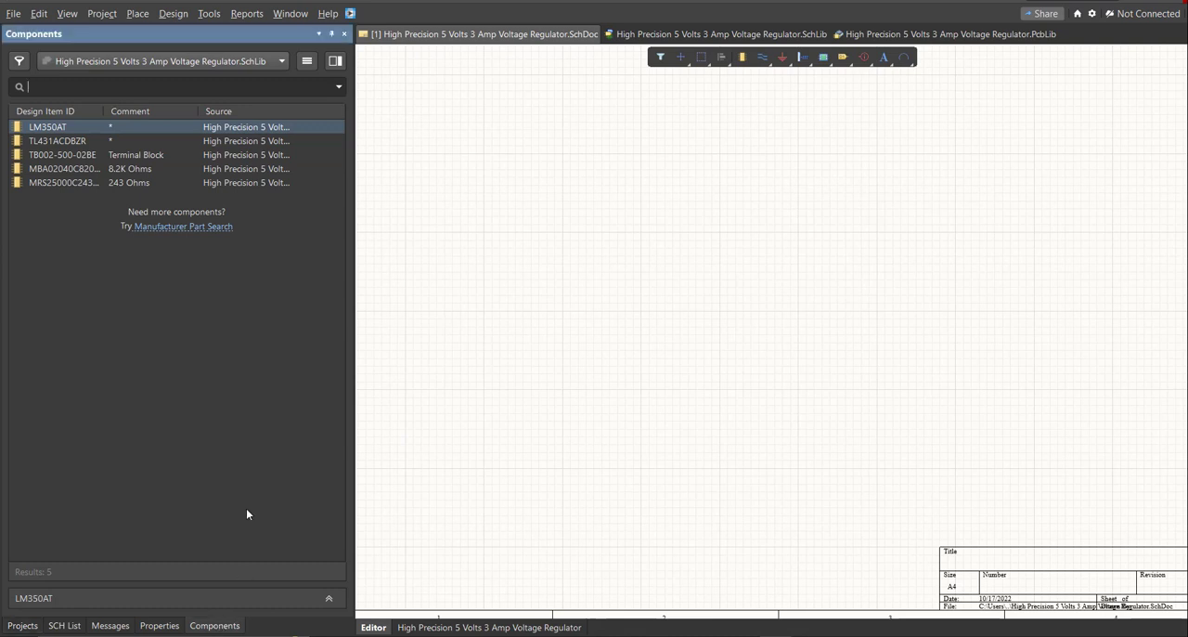
mouse_move(505, 324)
right_mouse_down()
mouse_move(485, 328)
mouse_move(493, 337)
right_mouse_up()
scroll(485, 327, "down", 3, "ctrl")
scroll(493, 337, "up", 1, "ctrl")
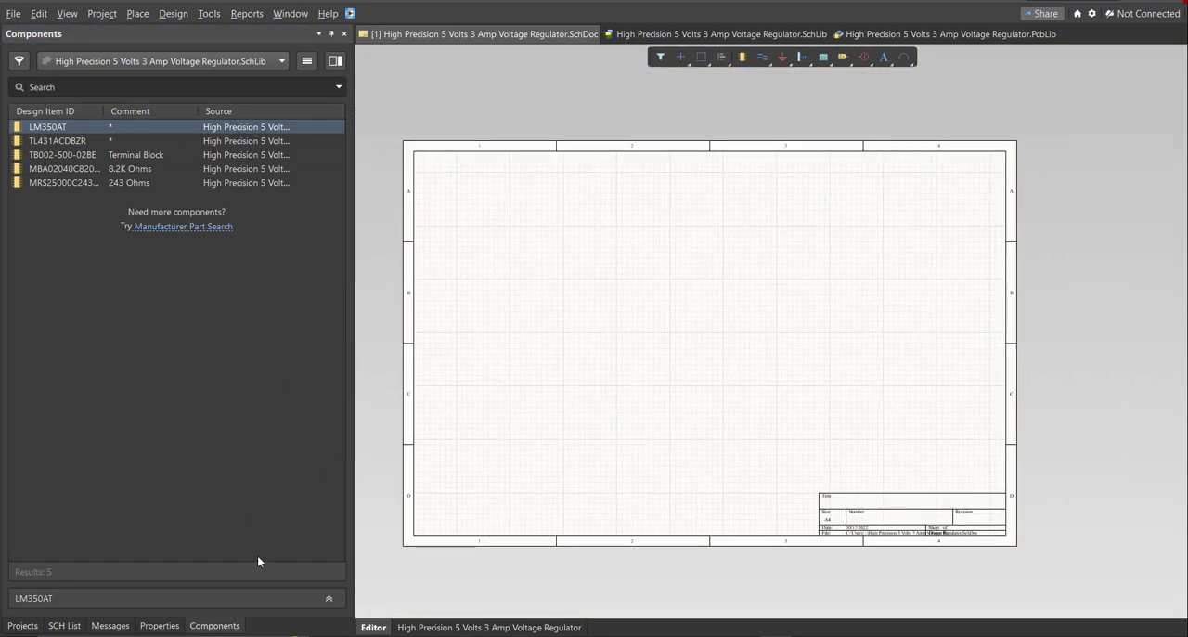
right_click_drag(549, 420, 548, 417)
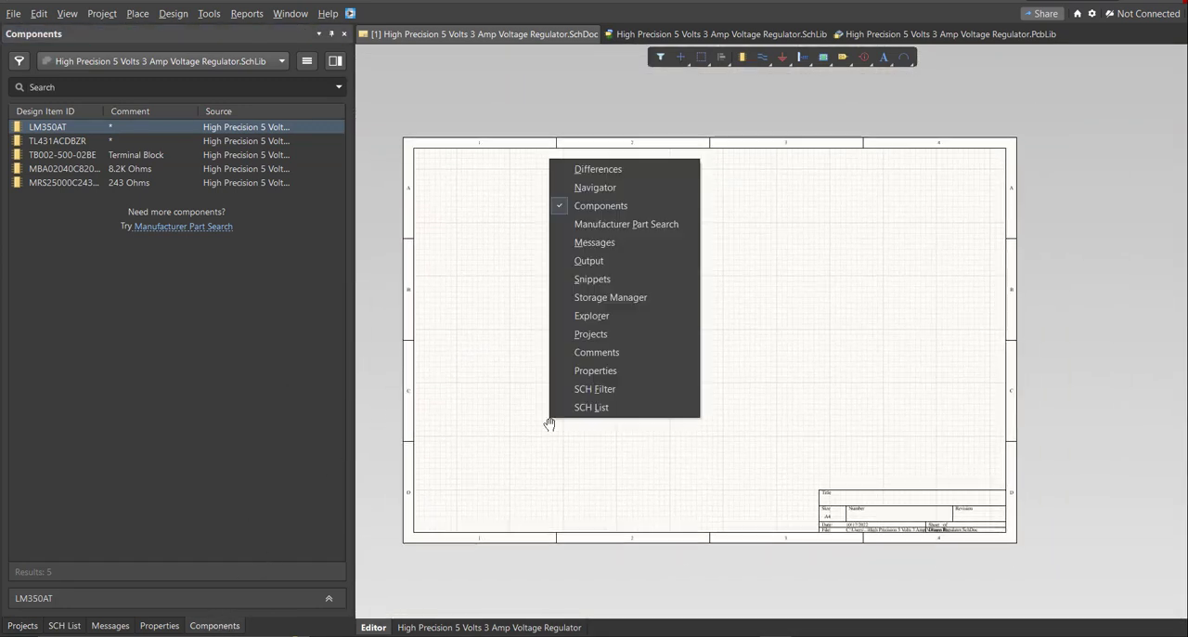
left_click(611, 214)
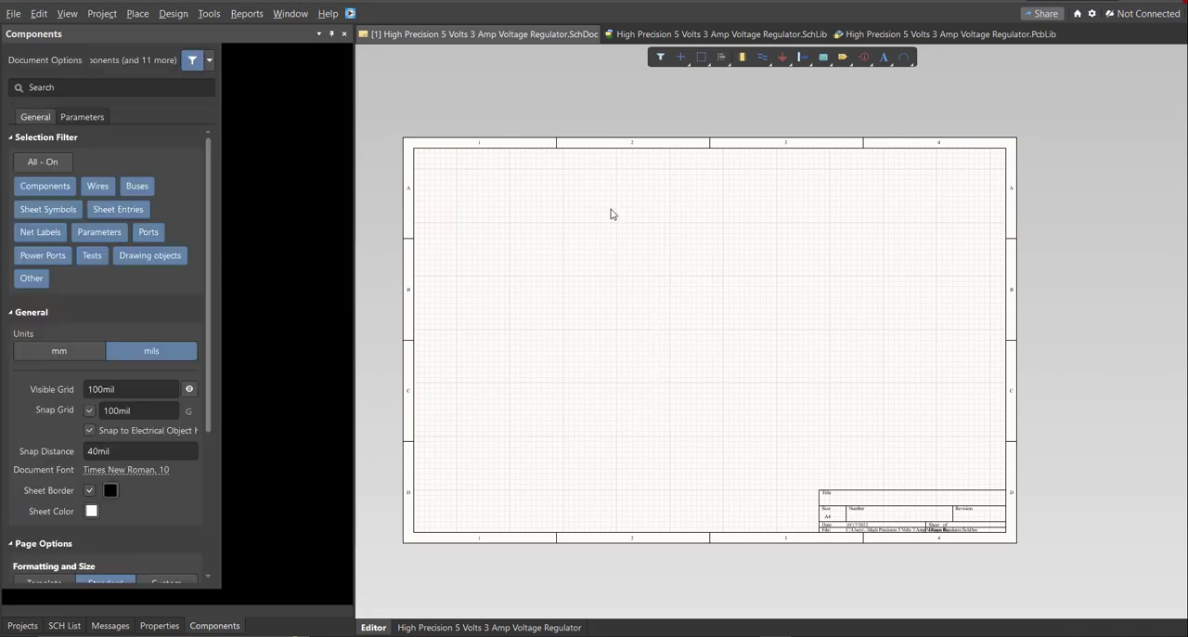
key("k")
left_click(637, 287)
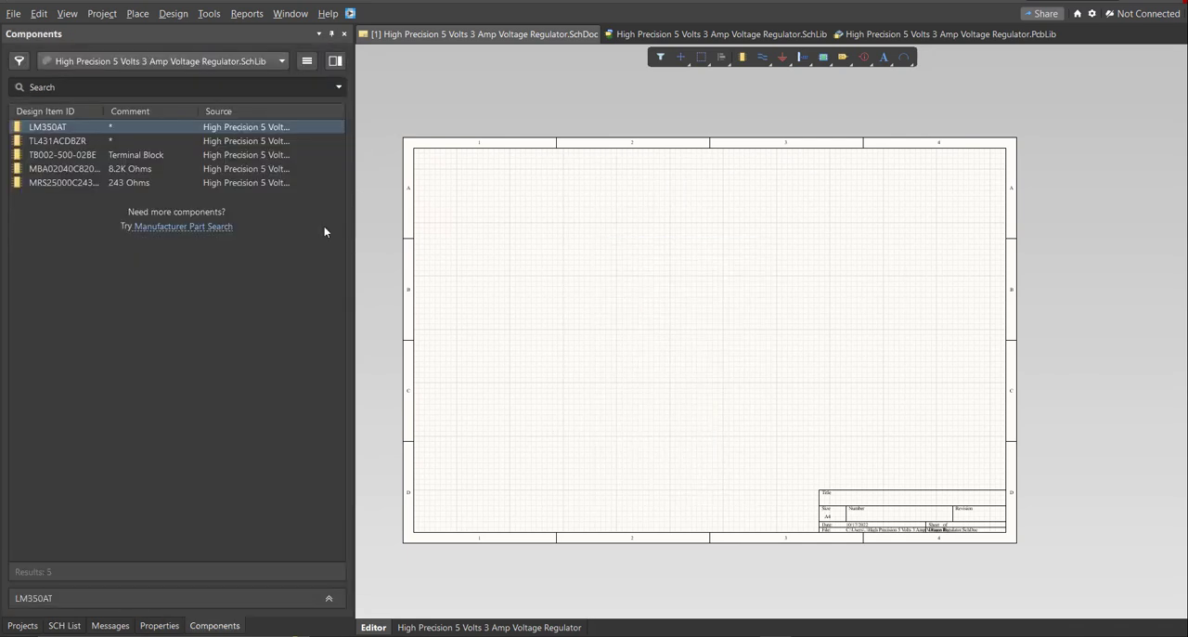
Place the LM350AT, the TL431ACDBZR, two Terminal Blocks, one 8.2K Ohms and two 243 Ohms resistors on the schematic's upper-left area.
right_click_drag(471, 334, 477, 290)
scroll(477, 289, "up", 2, "ctrl")
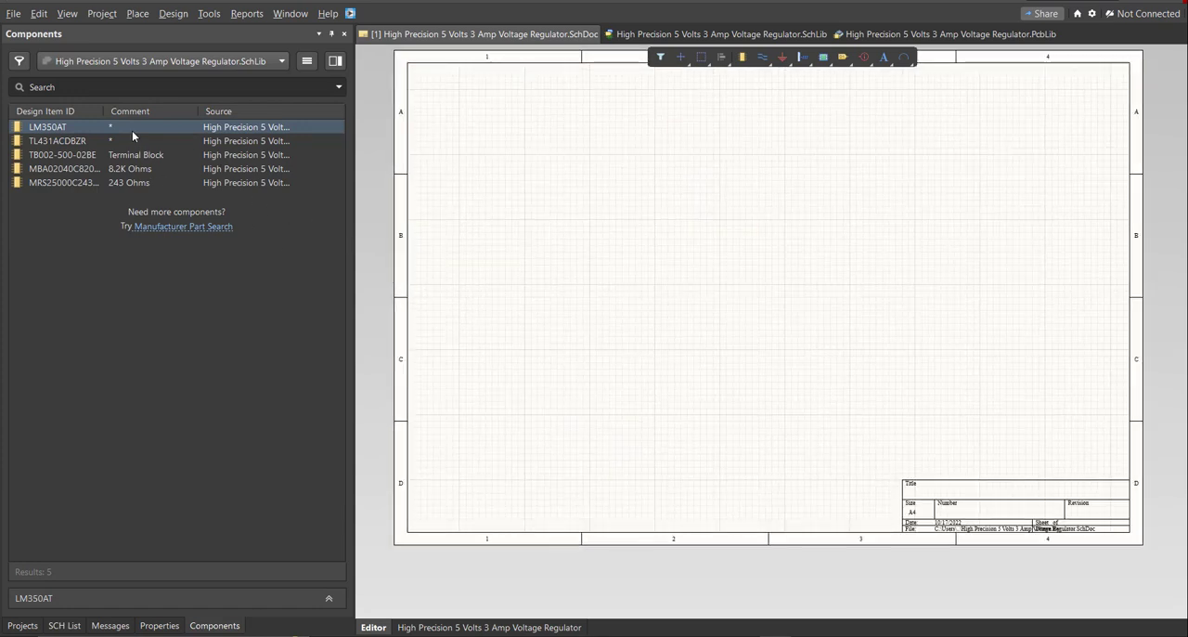
left_click_drag(132, 129, 472, 265)
left_click_drag(157, 142, 543, 285)
left_click_drag(193, 156, 610, 258)
left_click_drag(220, 184, 465, 324)
left_click_drag(460, 156, 563, 223)
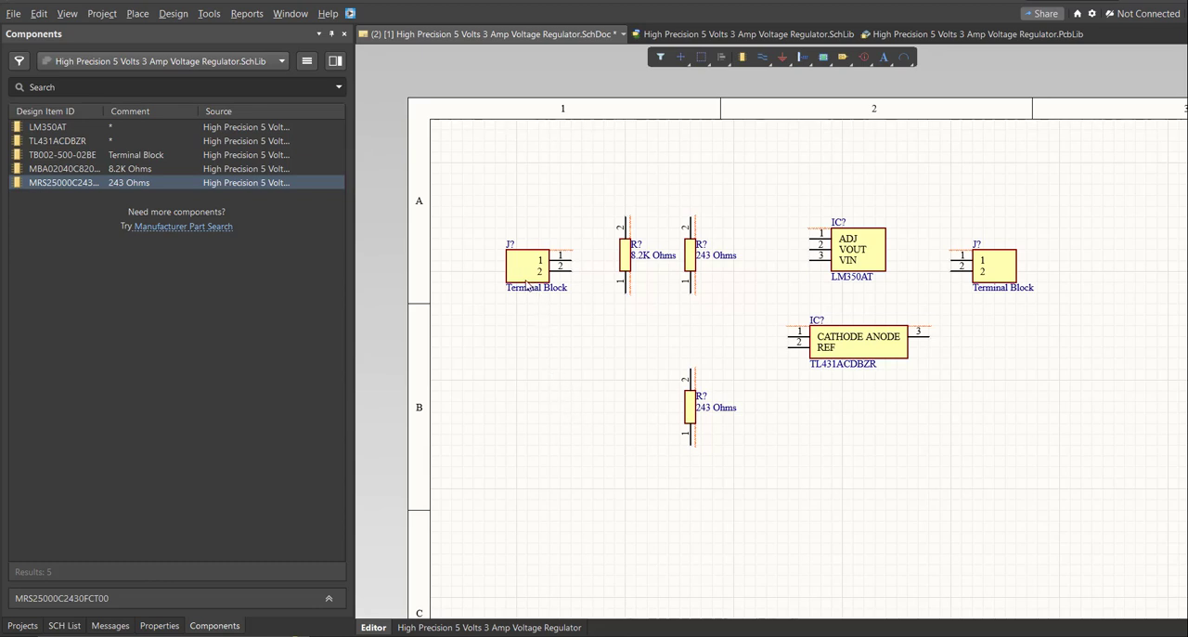
Inspect the designator in the properties of the leftmost Terminal Block, and deselect the part.
key("F11")
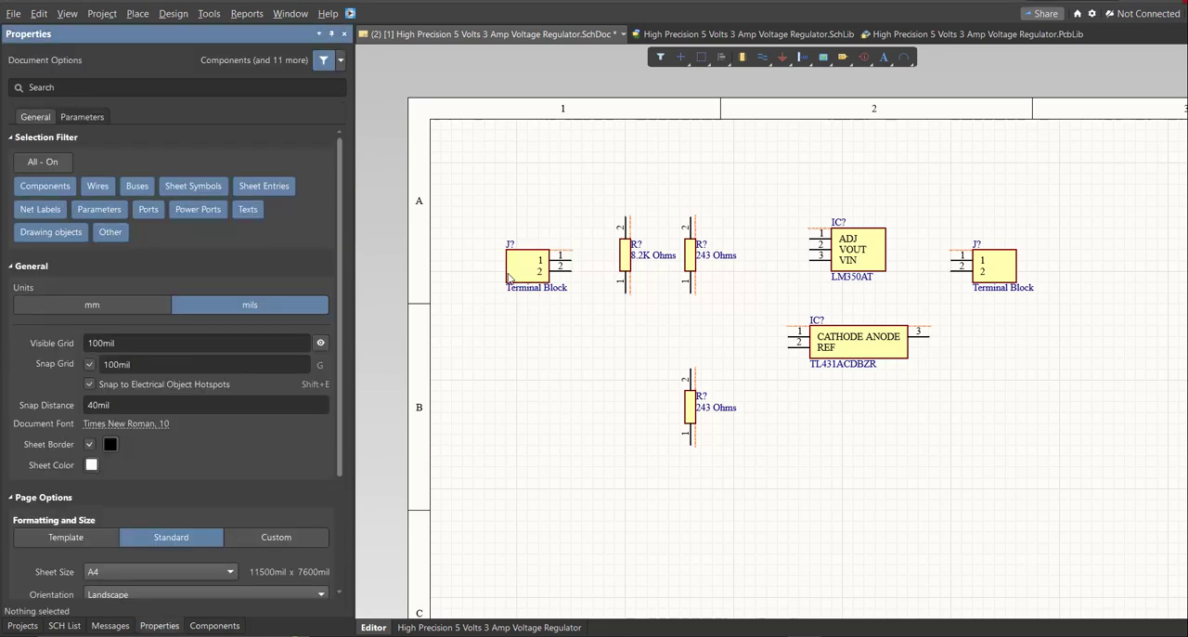
left_click(530, 272)
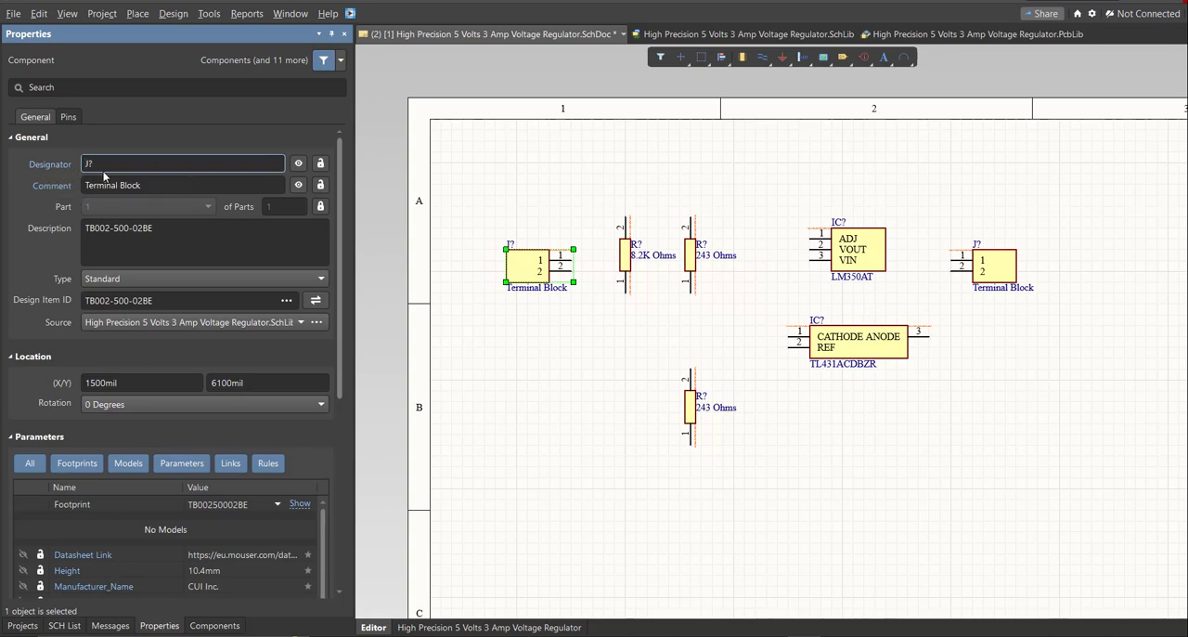
left_click(461, 283)
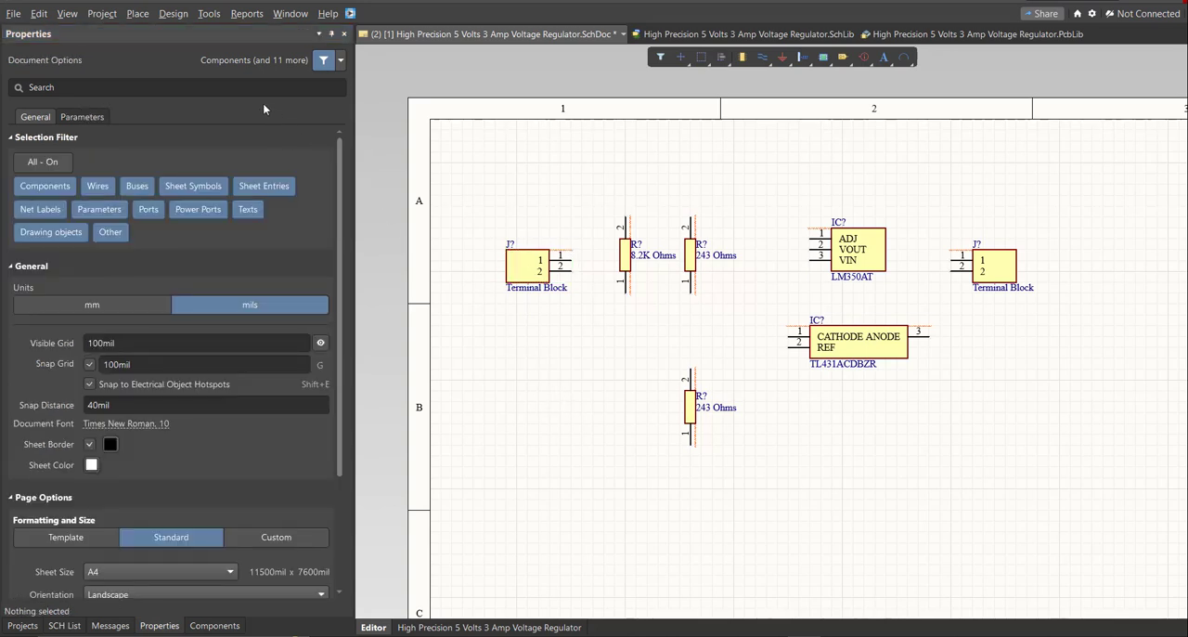
Annotate the schematic in Across Then Down order, accept the proposed designators for all parts, and execute the engineering change order.
left_click(209, 13)
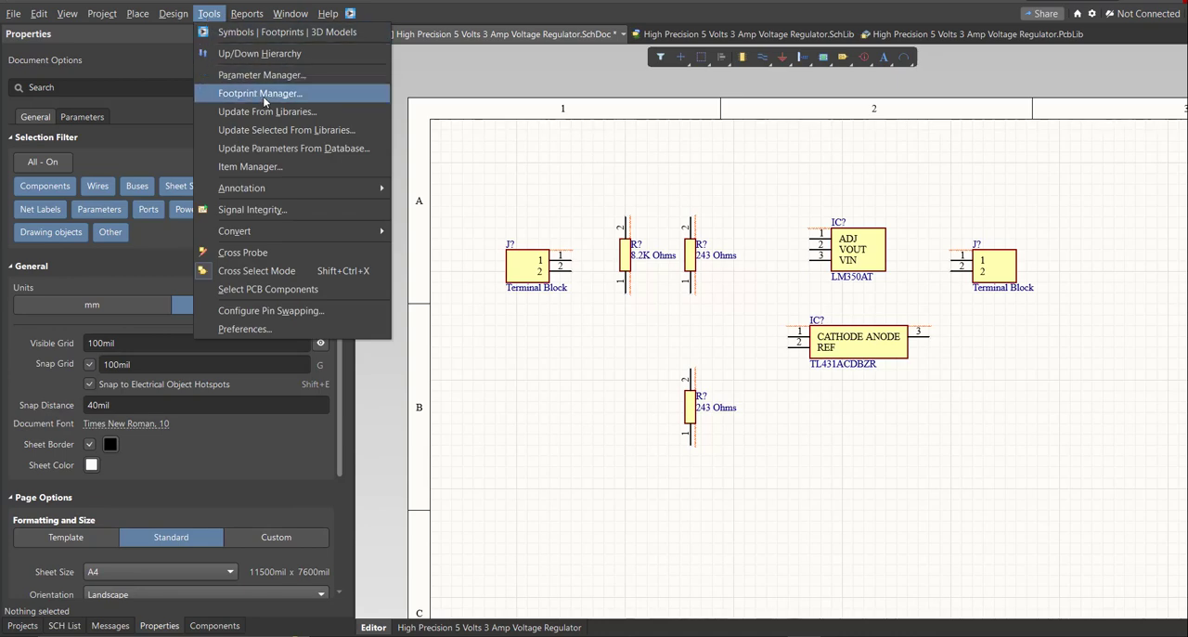
mouse_move(283, 189)
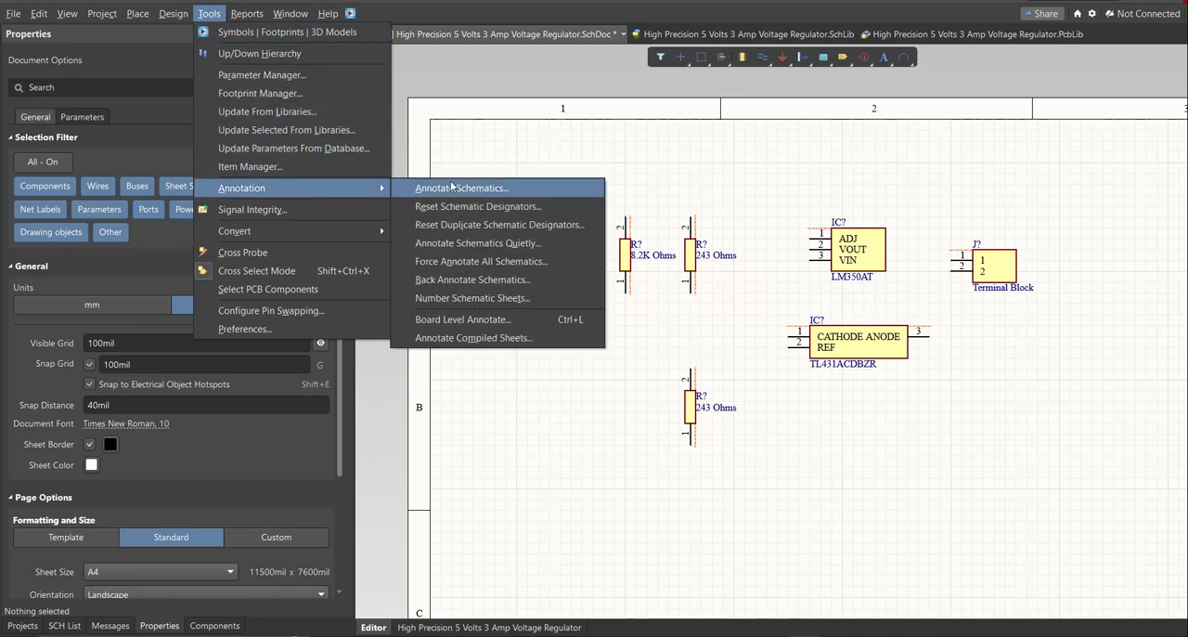
left_click(533, 190)
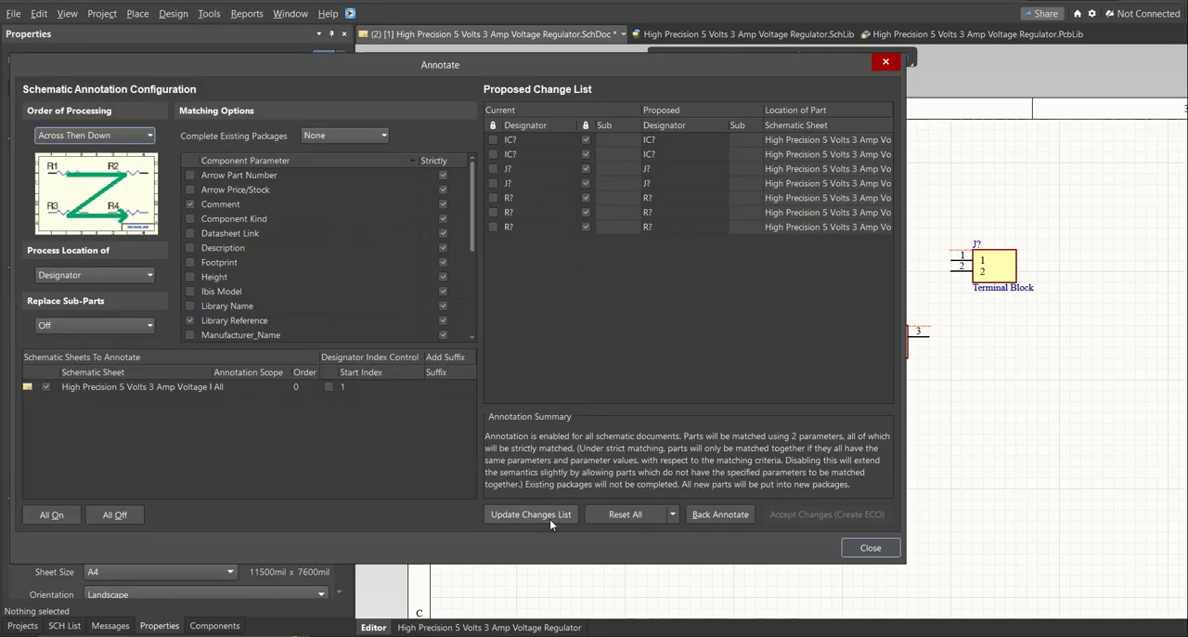
left_click(550, 519)
left_click(711, 361)
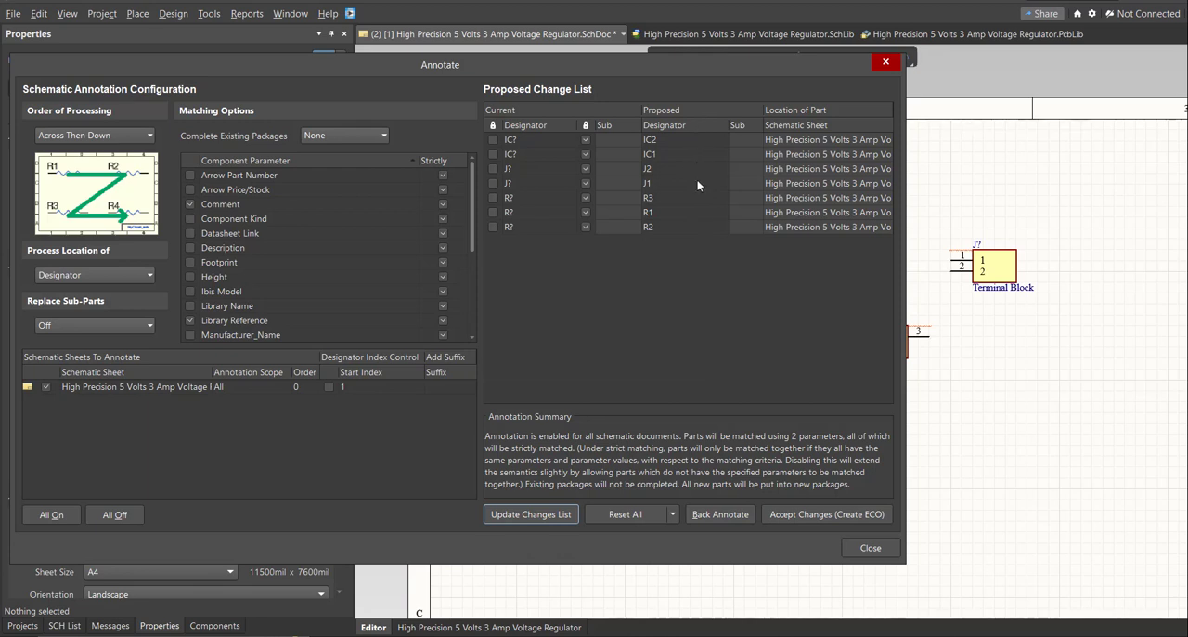
left_click(790, 519)
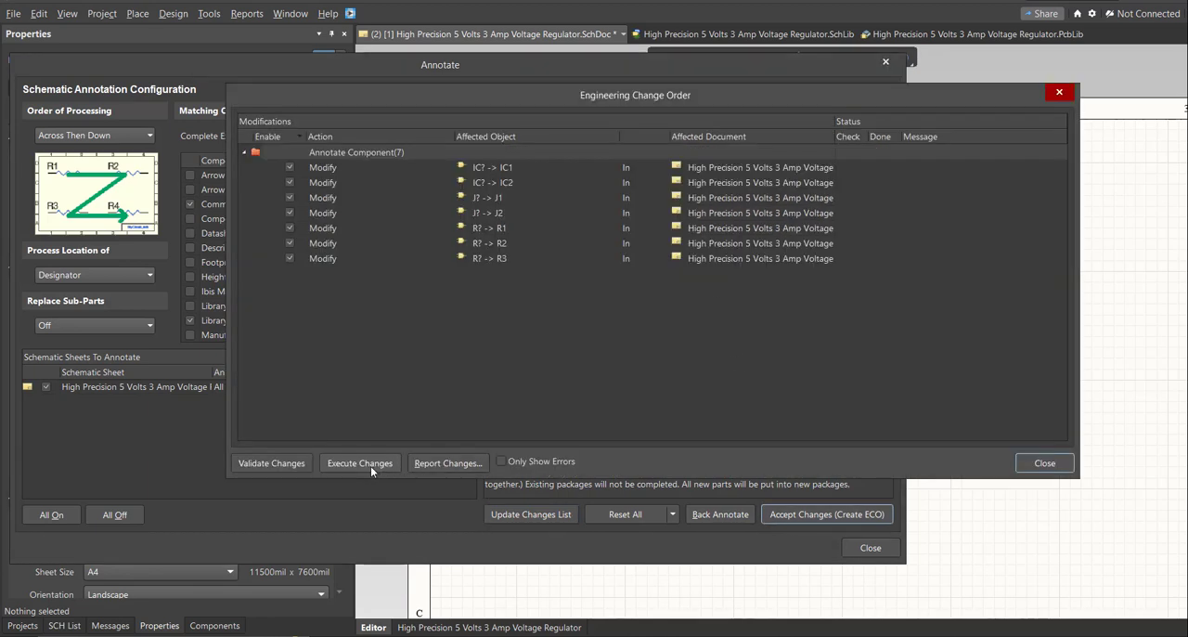
left_click(370, 466)
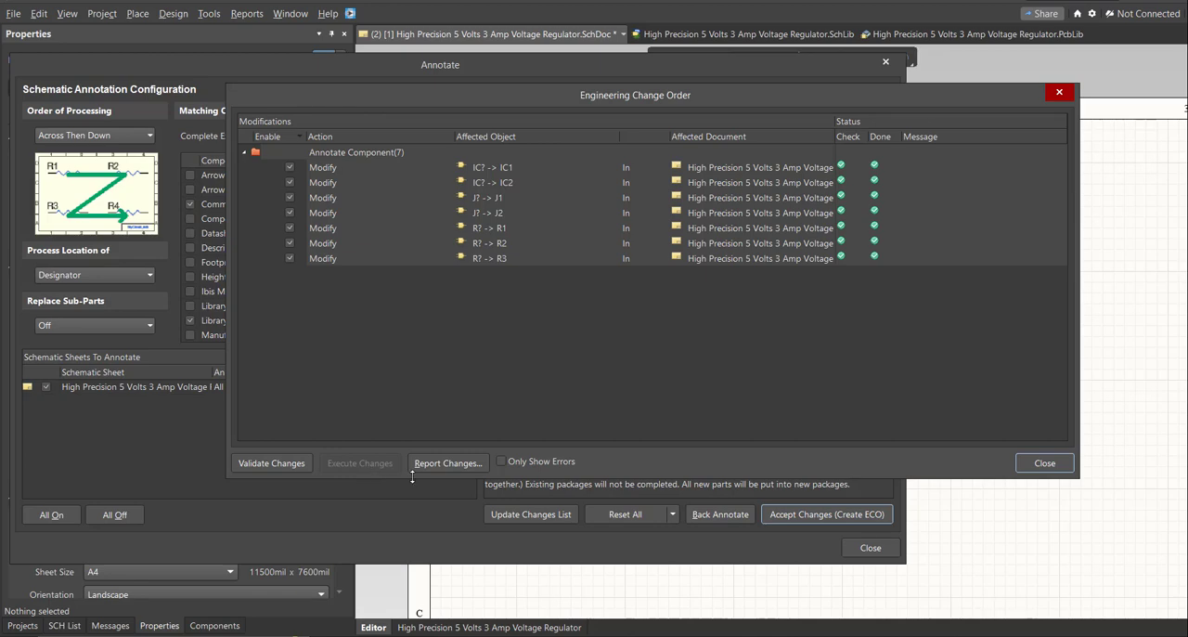
Close the Engineering Change Order and Annotate dialogs to return to the schematic.
left_click(1038, 469)
left_click(870, 548)
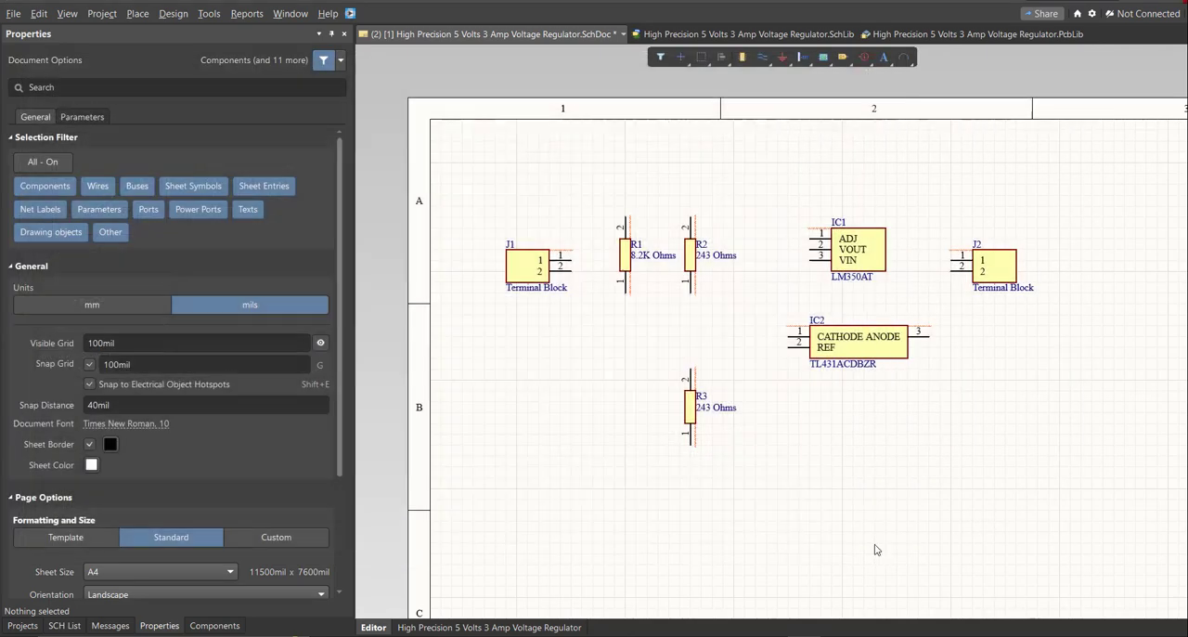
scroll(821, 298, "up", 2, "ctrl")
middle_click_drag(822, 298, 829, 296)
right_click_drag(832, 297, 870, 288)
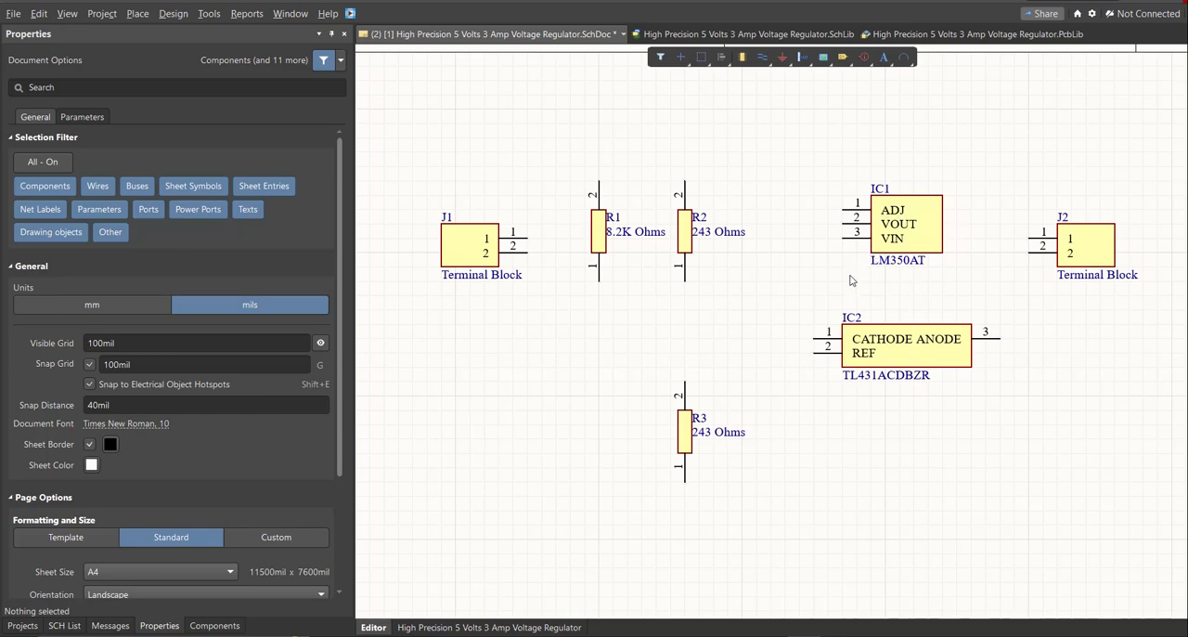
scroll(719, 278, "down", 5, "ctrl")
scroll(717, 275, "down", 1, "ctrl")
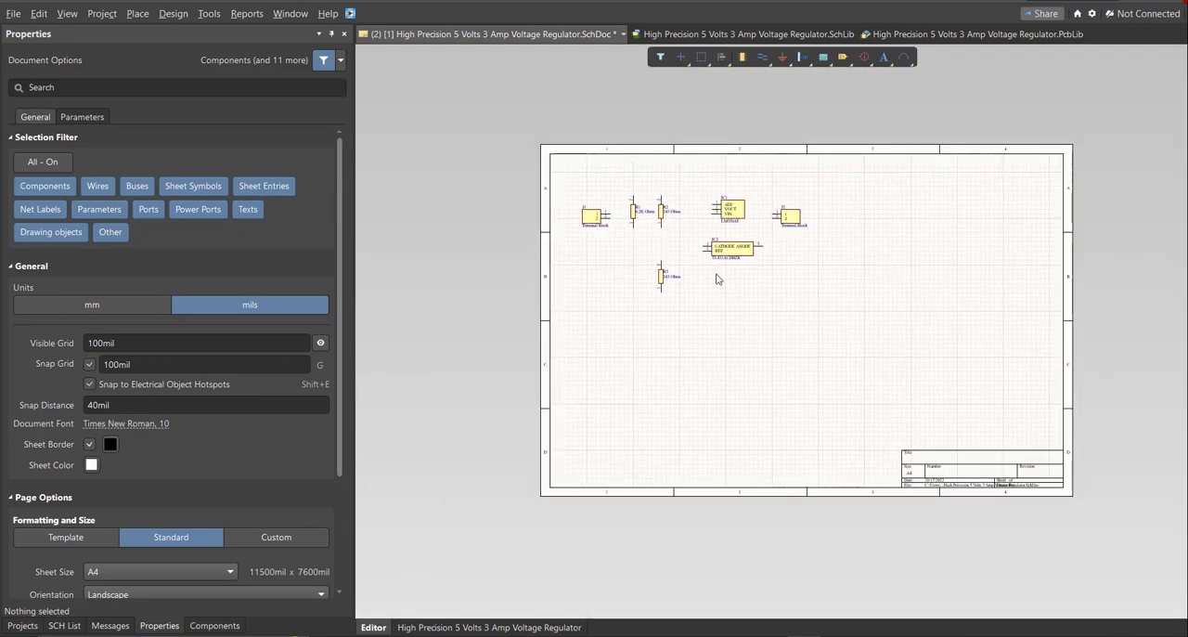
scroll(608, 232, "up", 6, "ctrl")
right_click_drag(612, 232, 608, 345)
scroll(592, 289, "up", 3, "ctrl")
Draw a wire from pin 1 of terminal block J1 up and across to pin 2 of R1.
left_click(138, 13)
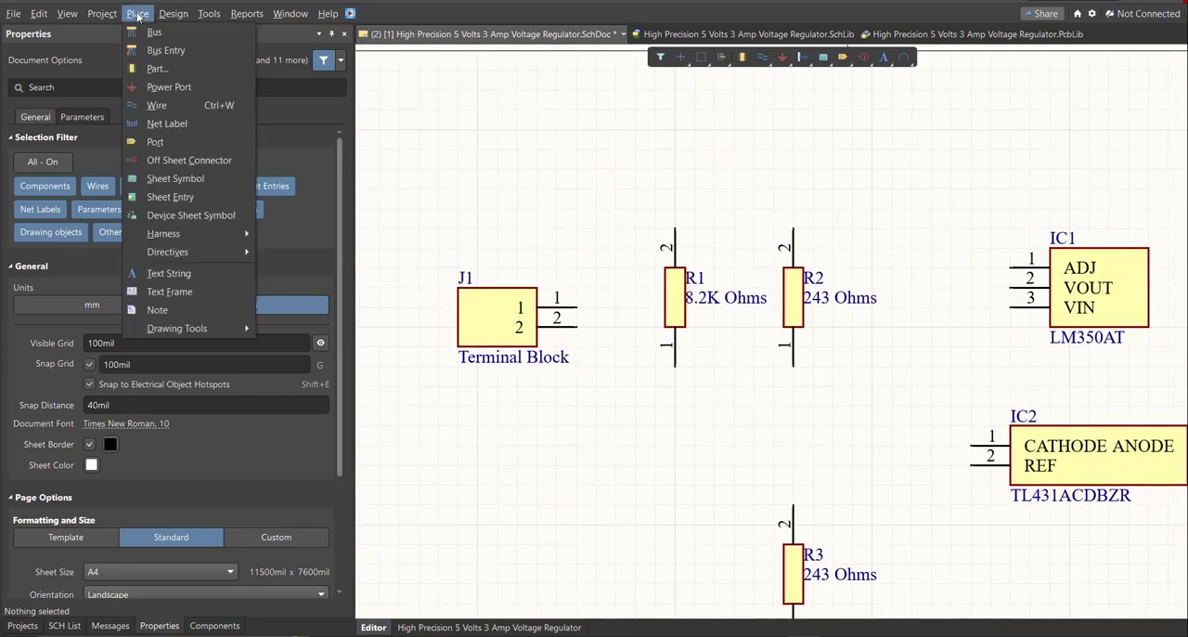
left_click(148, 104)
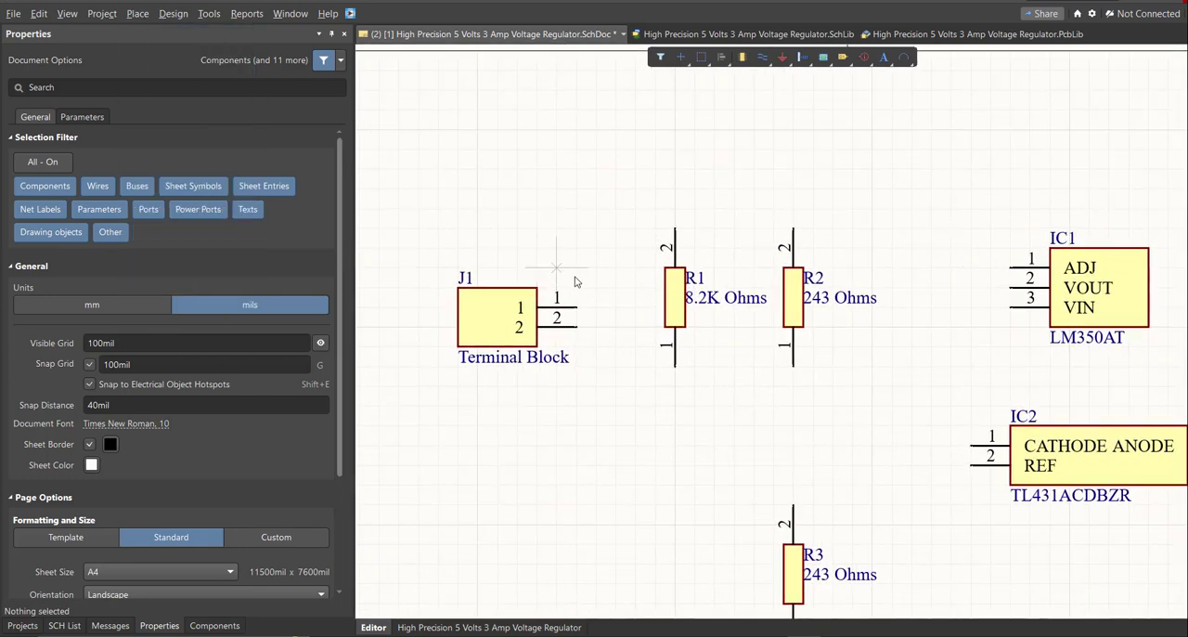
scroll(566, 313, "up", 2, "ctrl")
left_click(567, 332)
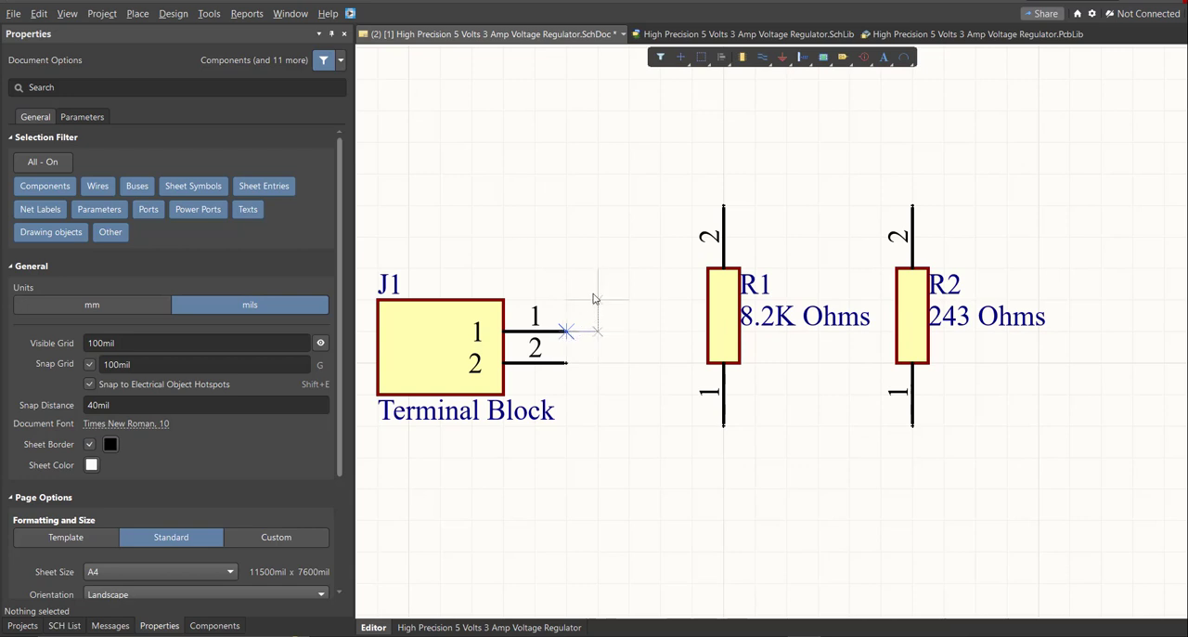
left_click(599, 206)
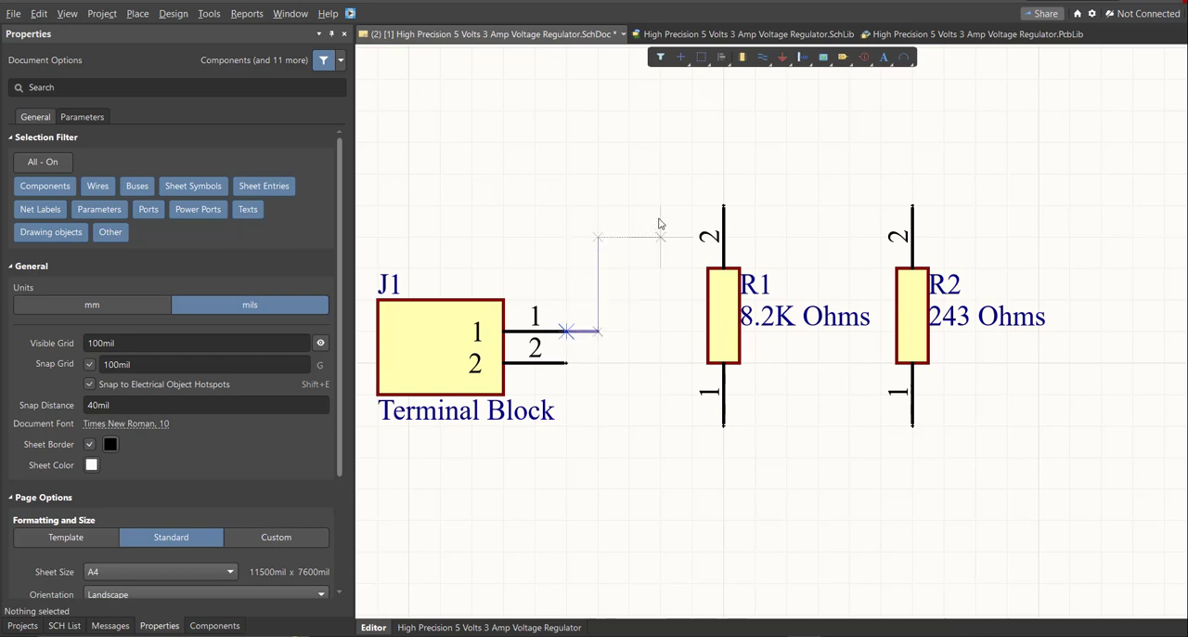
left_click(724, 205)
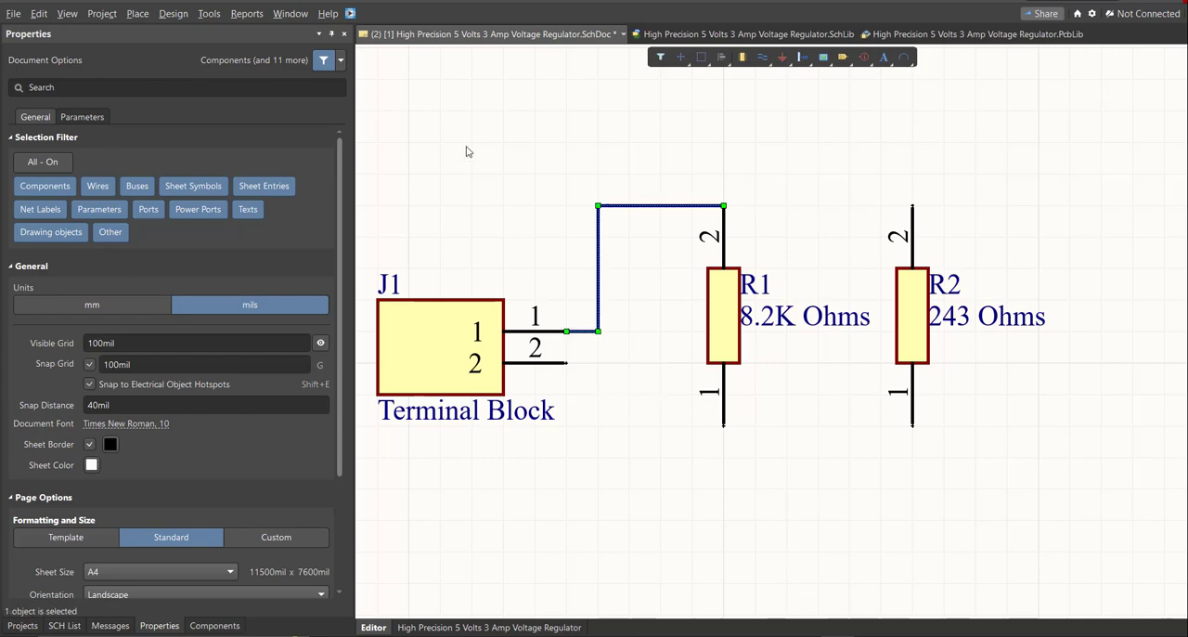
Raise the horizontal segment of the J1-to-R1 wire so that it runs above the top of R1's pin 2.
right_click_drag(609, 442, 619, 459)
scroll(626, 385, "up", 1, "ctrl")
right_click_drag(626, 384, 537, 467)
scroll(543, 390, "down", 2, "ctrl")
scroll(631, 274, "up", 2, "ctrl")
left_click_drag(604, 275, 604, 201)
Wire the bend above R1 across to the VIN pin of IC1.
key("ctrl+w")
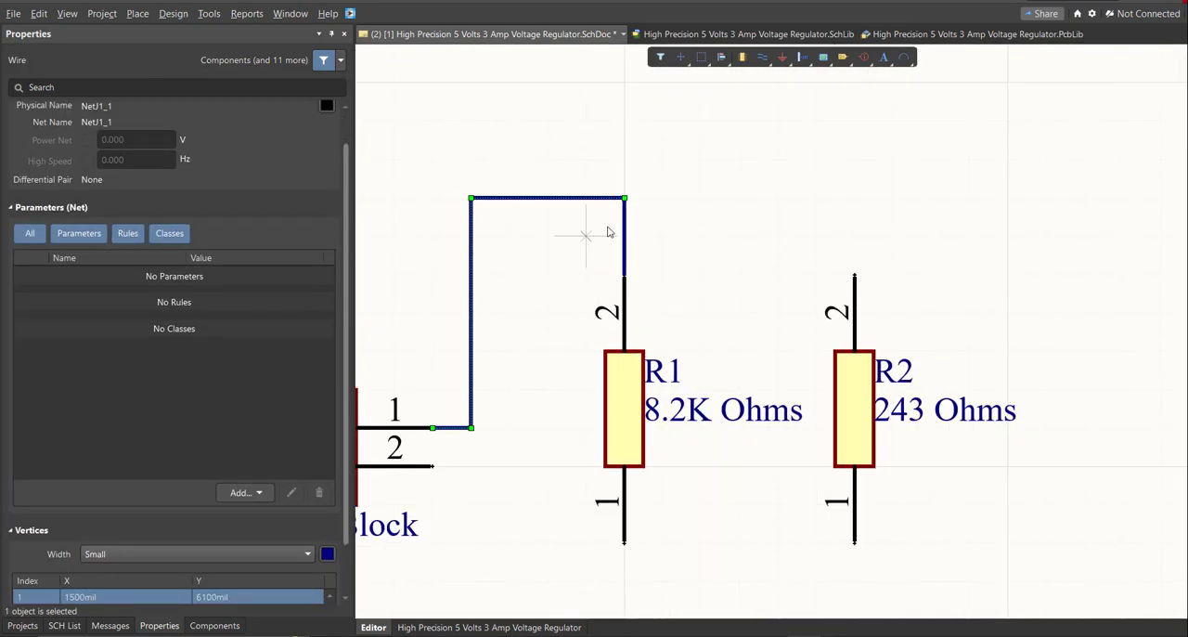
left_click(623, 199)
scroll(641, 198, "down", 3, "ctrl")
right_click_drag(698, 217, 724, 252)
left_click(705, 287)
Wire pin 2 of R2 over the top to pin 1 of J2, with a branch to the VOUT pin of IC1.
scroll(629, 291, "up", 1, "ctrl")
scroll(650, 133, "down", 2, "ctrl")
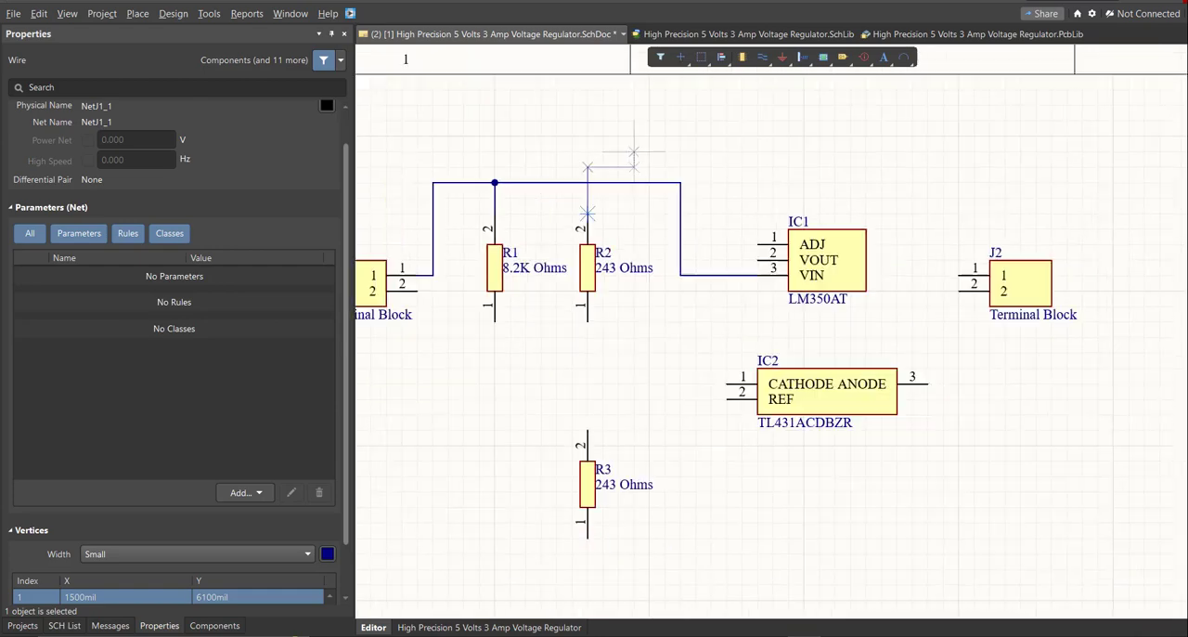
scroll(790, 319, "up", 2, "ctrl")
scroll(864, 172, "down", 5, "ctrl")
scroll(864, 171, "up", 5, "ctrl")
left_click(860, 241)
Wire the ADJ pin of IC1 to the CATHODE pin of IC2, and join pin 1 of R1 to the same net.
left_click(827, 212)
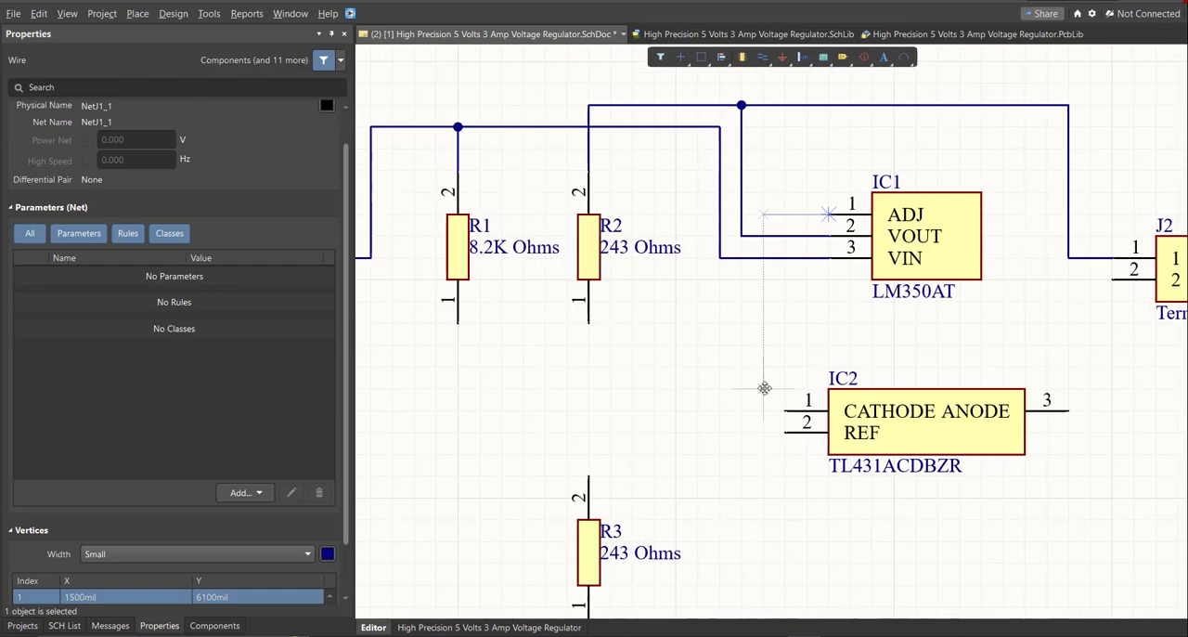
scroll(778, 391, "up", 2, "ctrl")
left_click(751, 417)
left_click(783, 417)
left_click(752, 416)
scroll(640, 382, "down", 4, "ctrl")
left_click(484, 340)
Wire pin 1 of R2 to pin 2 of R3, and connect the REF pin of IC2 to that wire.
left_click(573, 340)
left_click(573, 443)
scroll(623, 432, "up", 3, "ctrl")
left_click(783, 399)
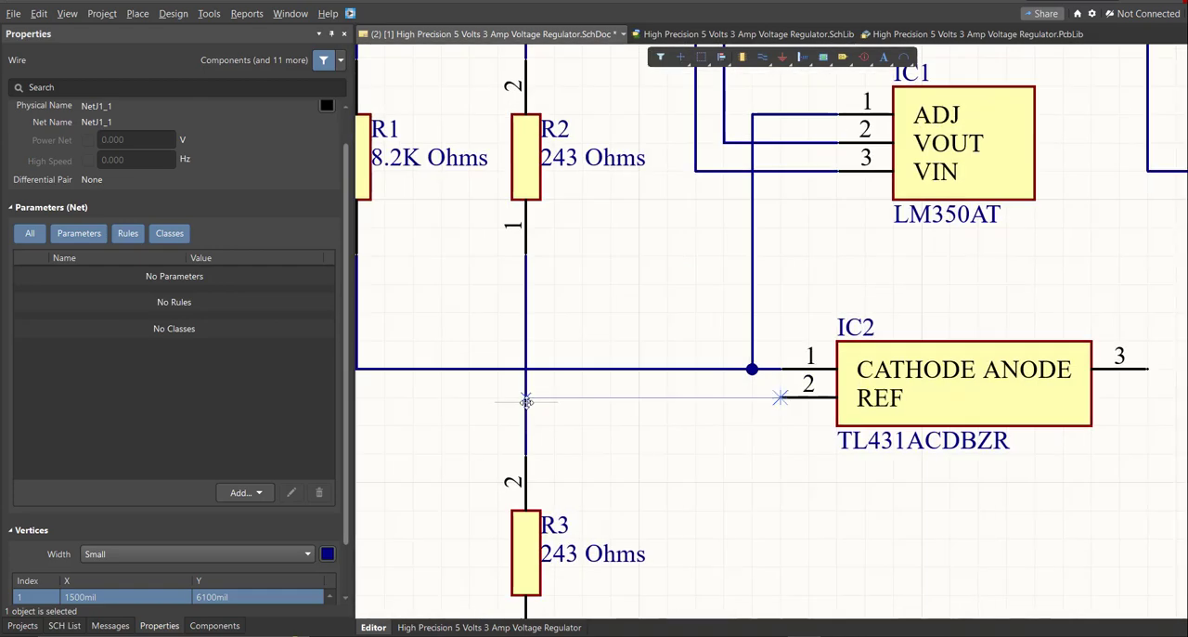
left_click(527, 399)
Wire pin 1 of R3 back to pin 2 of terminal block J1.
left_click(586, 477)
left_click(501, 477)
scroll(509, 243, "down", 3, "ctrl")
scroll(770, 385, "up", 1, "ctrl")
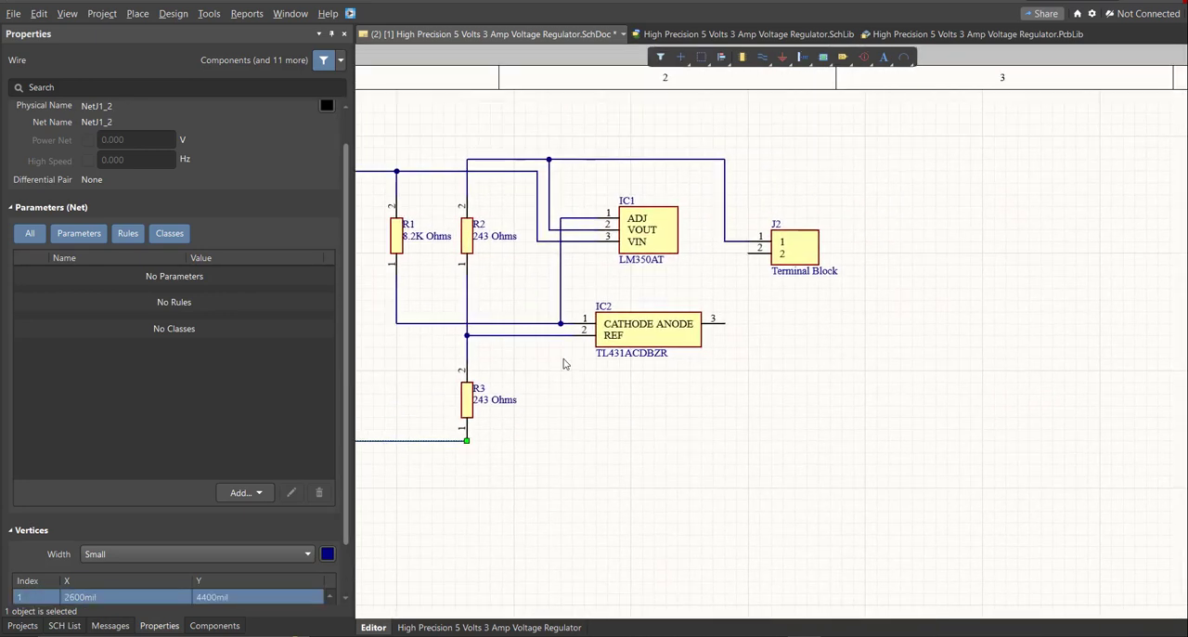
Wire the ANODE pin of IC2 and the bottom end of R3 to pin 2 of J2, and end wire placement.
scroll(776, 390, "up", 3, "ctrl")
left_click(693, 296)
left_click(718, 295)
left_click(746, 136)
scroll(730, 278, "up", 2, "ctrl")
scroll(730, 278, "down", 5, "ctrl")
right_click(823, 430)
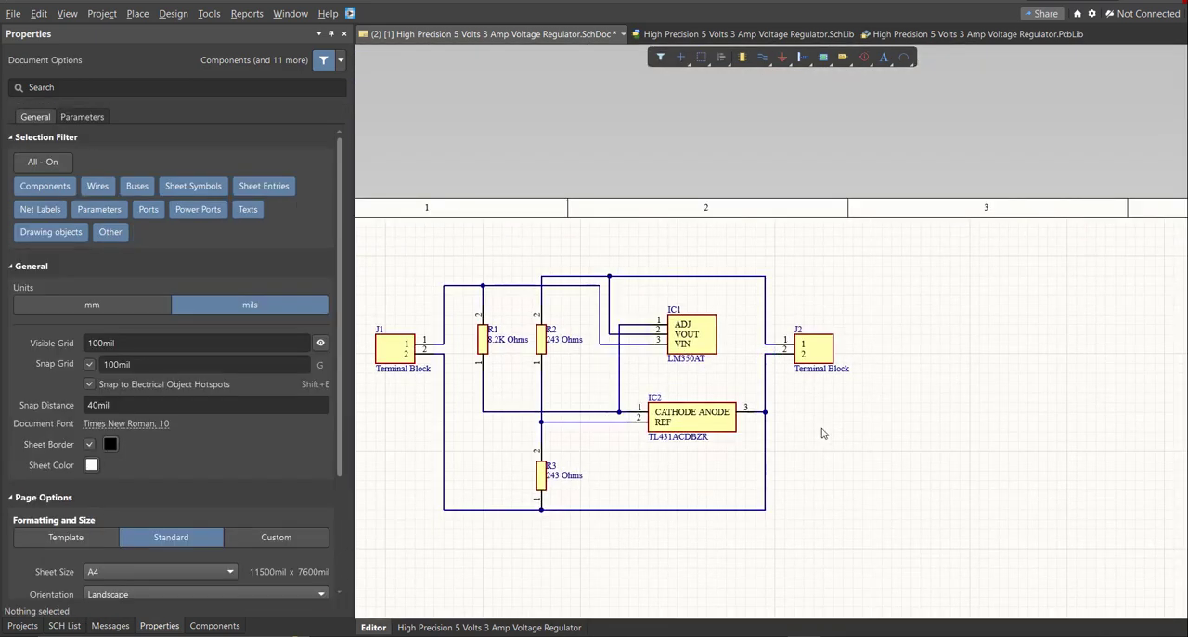
scroll(610, 412, "up", 1, "ctrl")
scroll(527, 473, "up", 1, "ctrl")
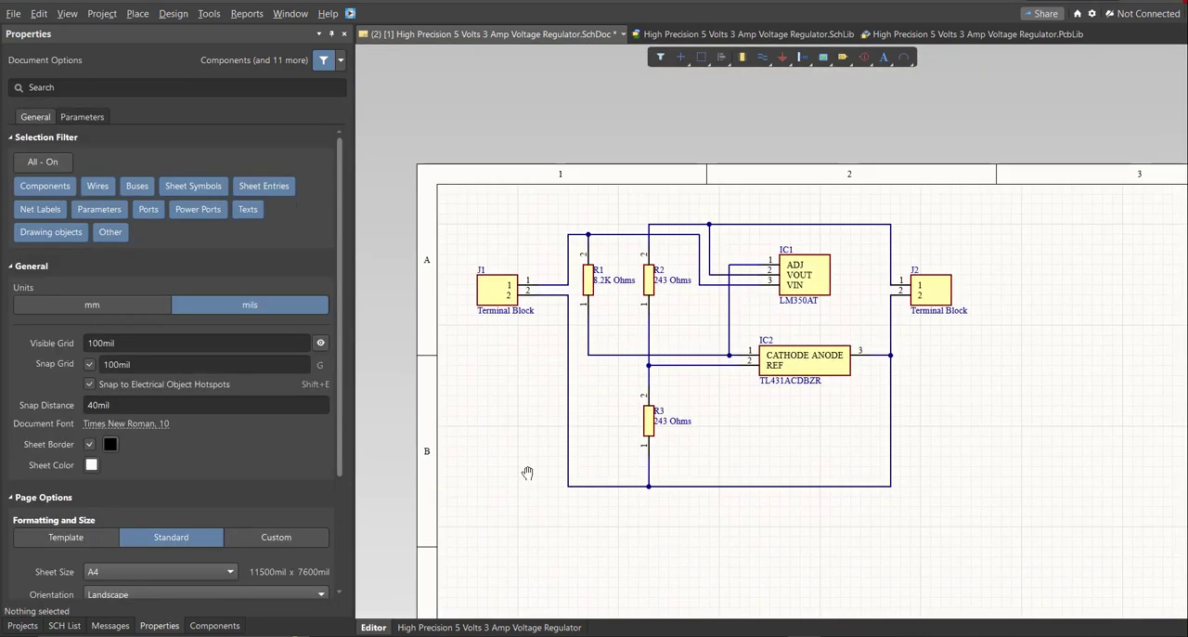
scroll(527, 466, "up", 1, "ctrl")
scroll(526, 465, "up", 1, "ctrl")
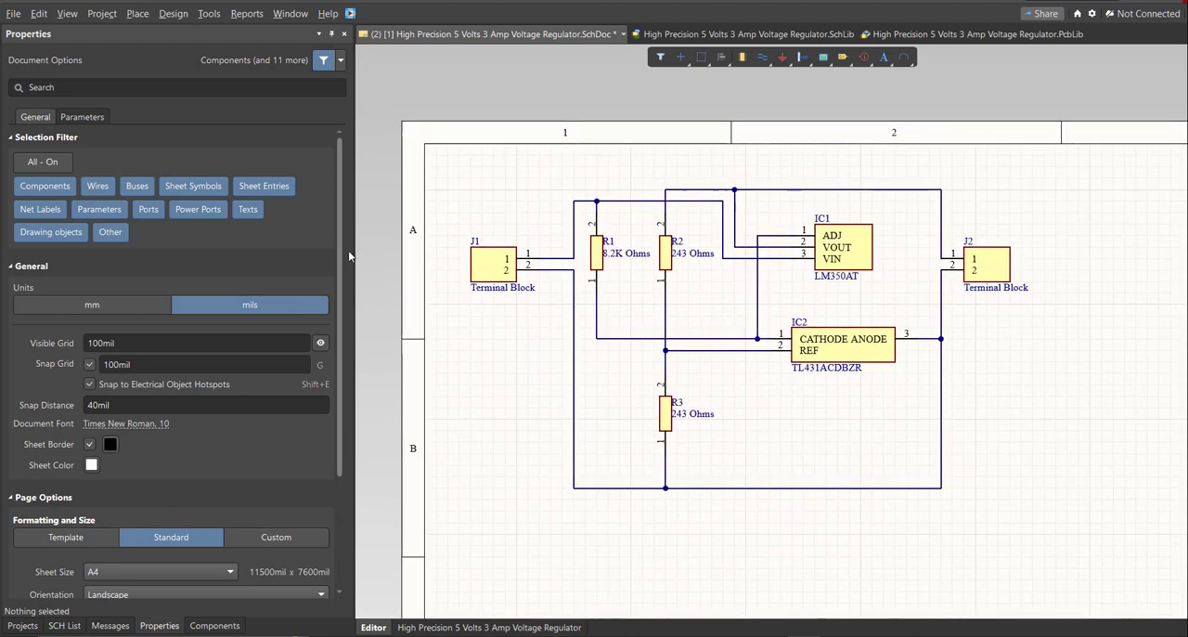
Place a GND power port on the wire junction below R3, and end port placement.
left_click(138, 13)
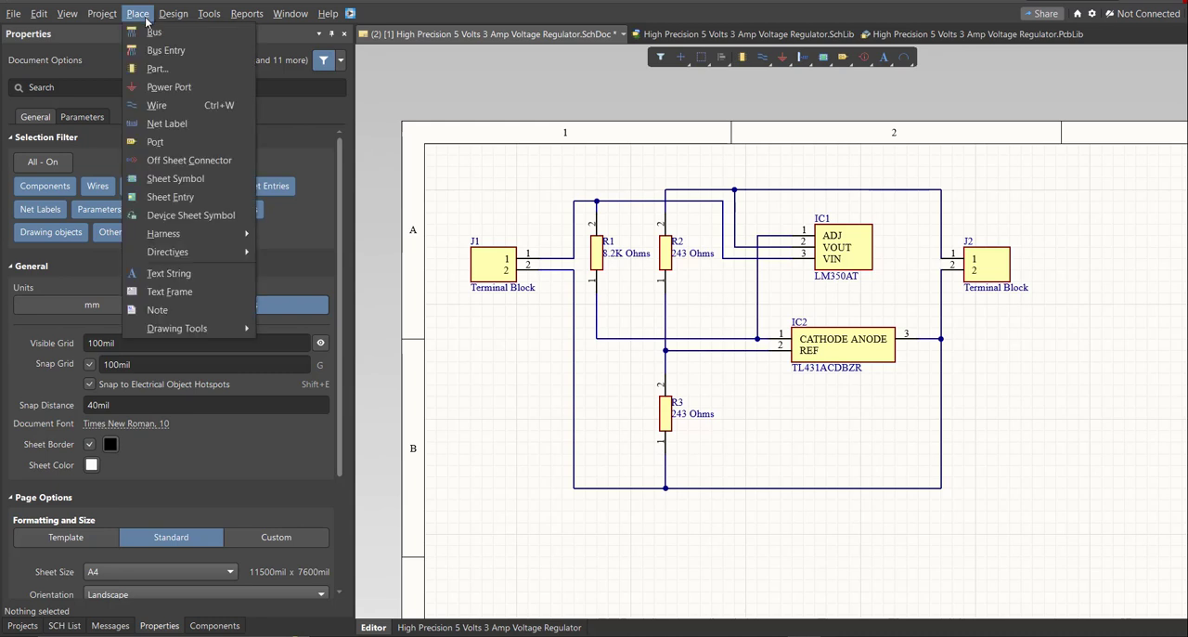
left_click(169, 86)
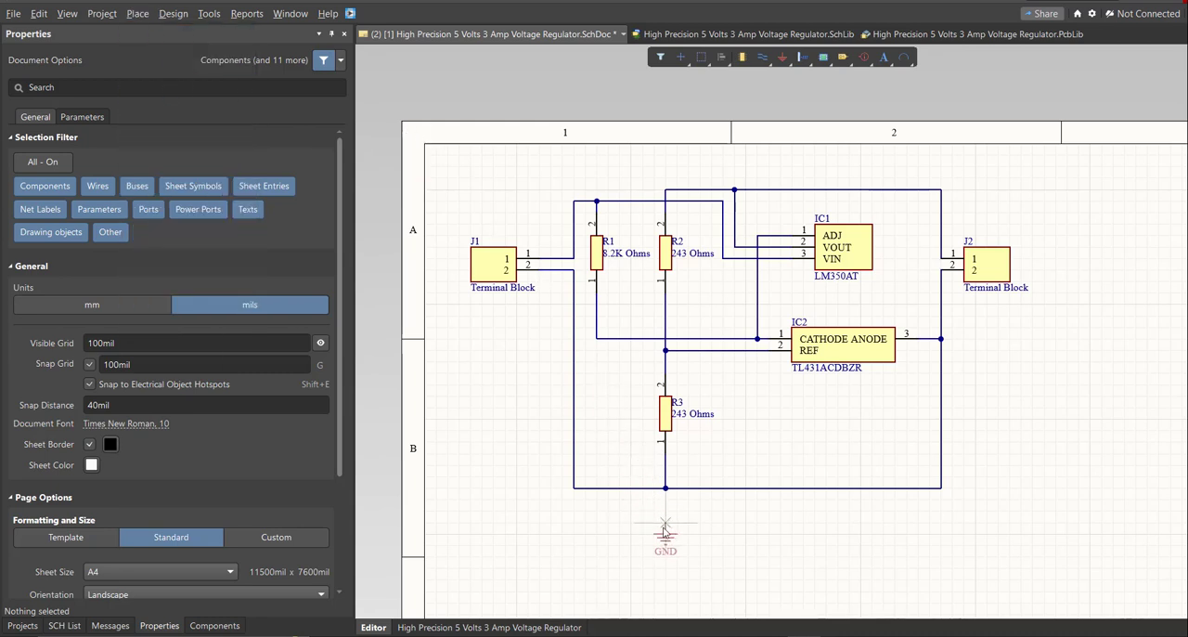
scroll(674, 535, "up", 1, "ctrl")
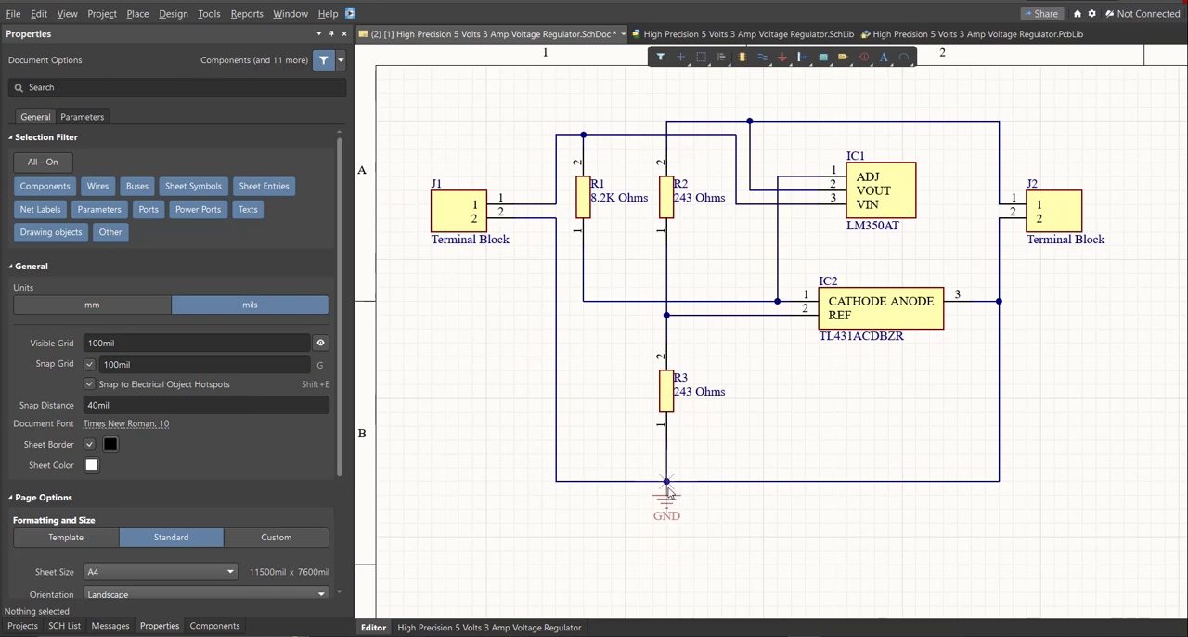
scroll(667, 492, "up", 1, "ctrl")
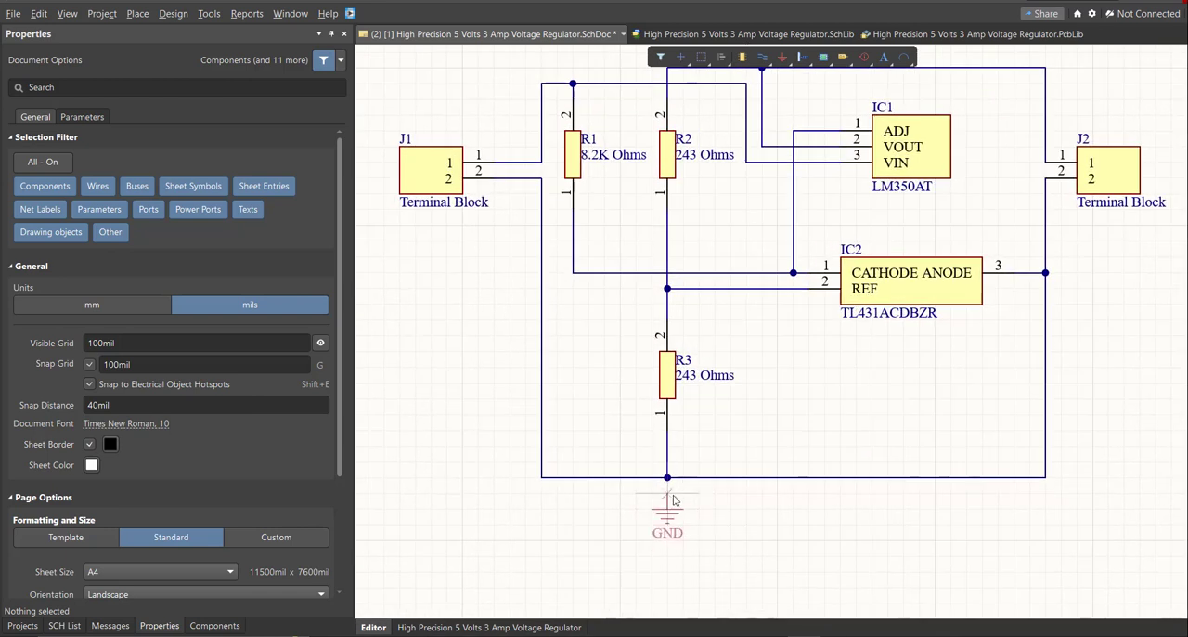
left_click(670, 493)
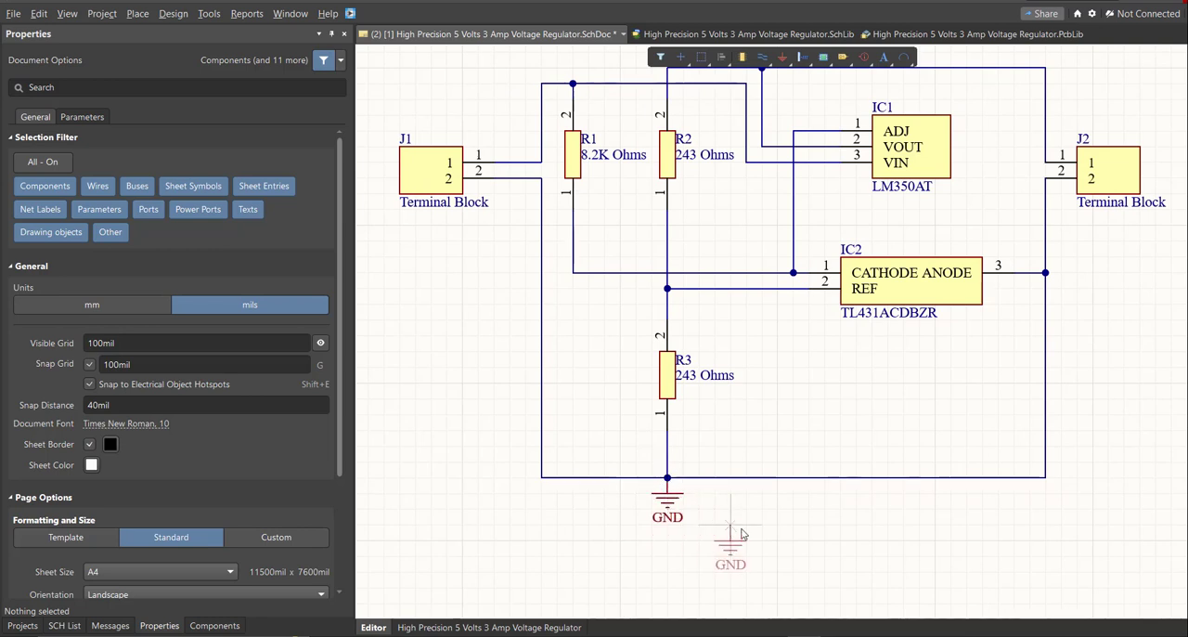
key("Escape")
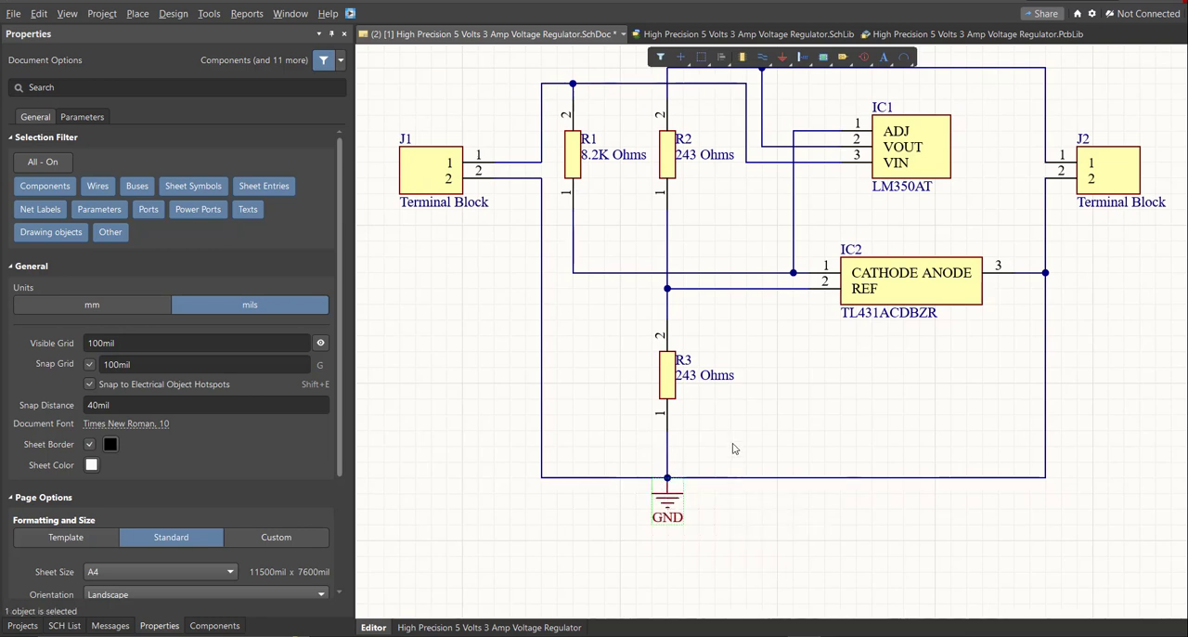
scroll(731, 449, "down", 1, "ctrl")
right_click_drag(746, 453, 733, 474)
scroll(733, 475, "down", 1, "ctrl")
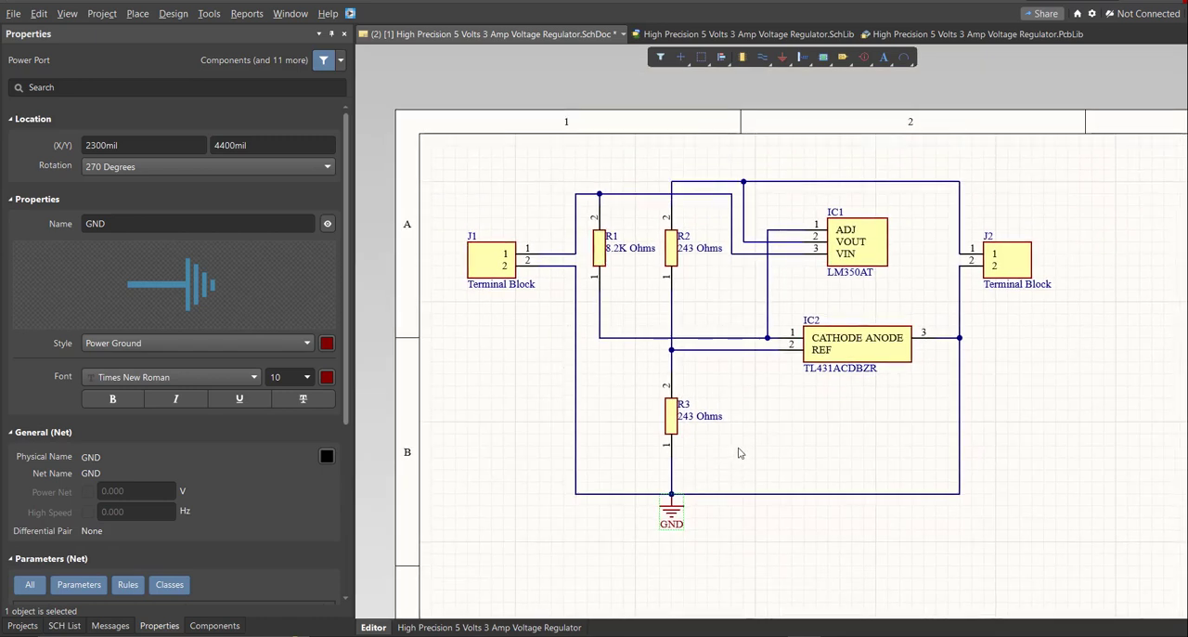
scroll(740, 453, "down", 2, "ctrl")
Move the entire circuit down to the lower part of the schematic sheet, and deselect it.
key("ctrl+a")
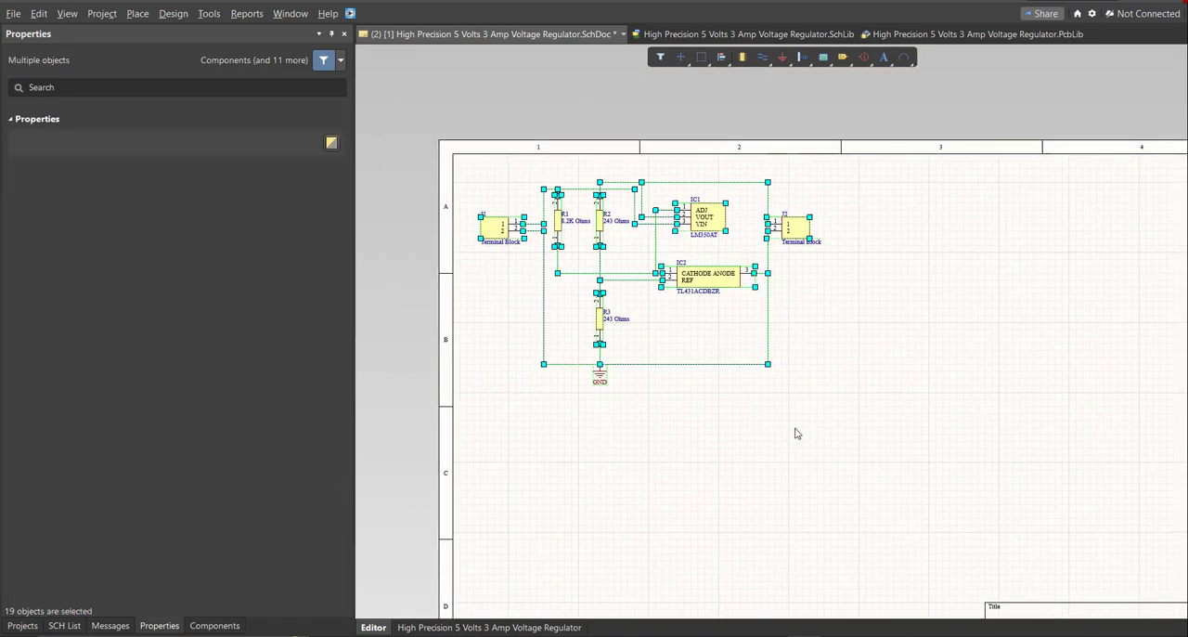
scroll(743, 344, "down", 1, "ctrl")
left_click_drag(714, 290, 748, 474)
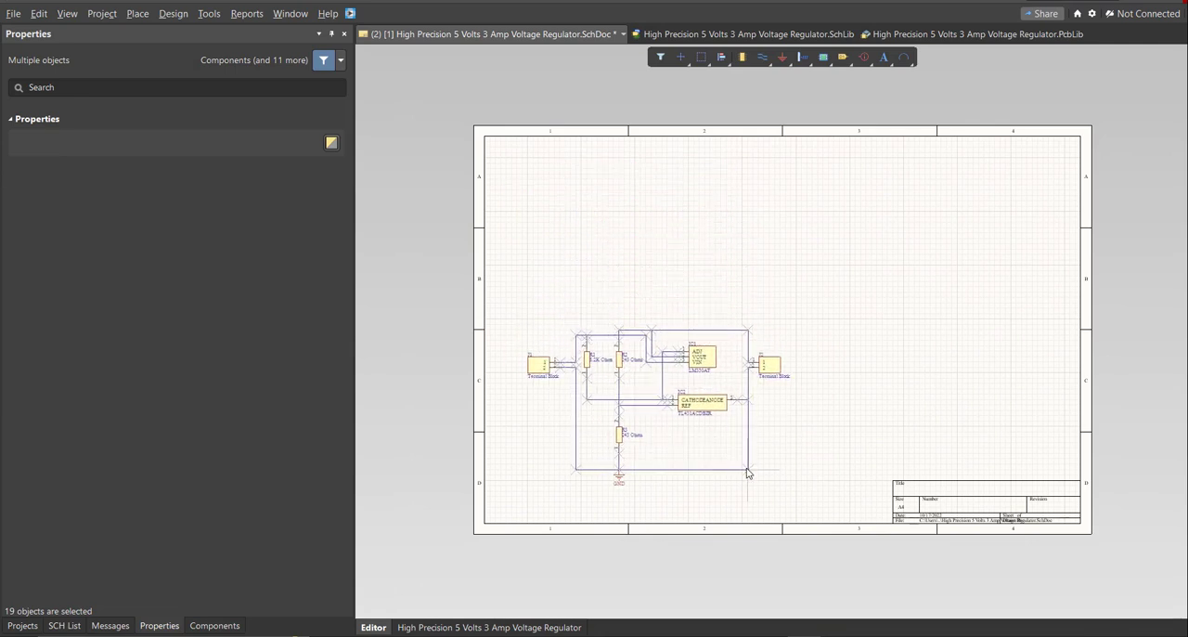
scroll(575, 268, "up", 1, "ctrl")
left_click(439, 263)
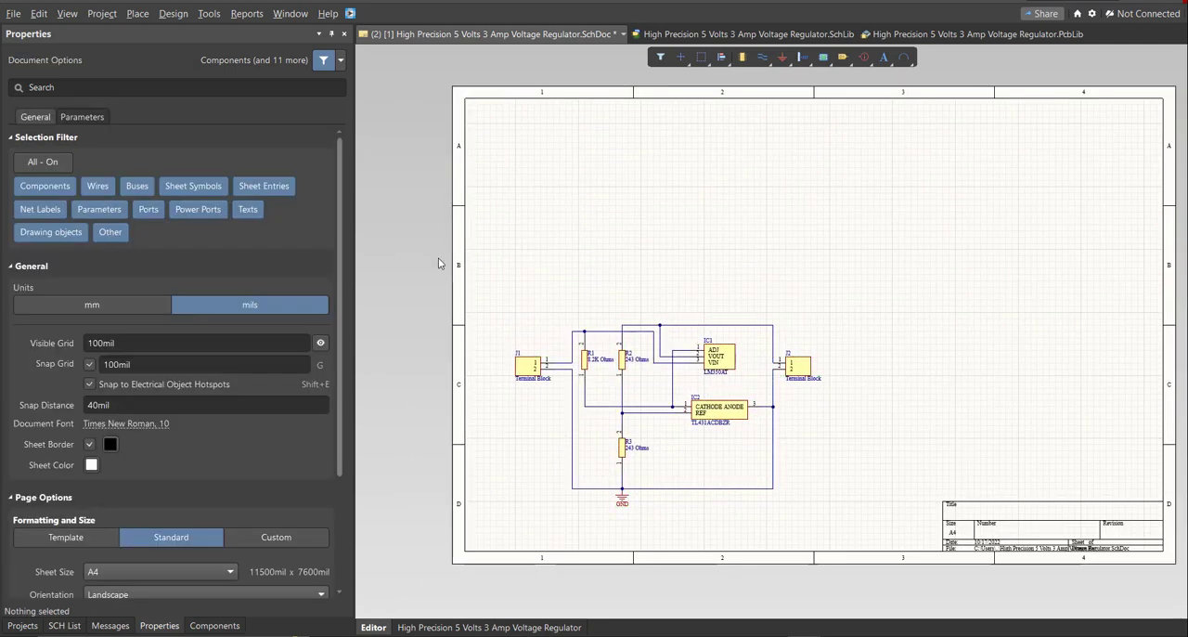
Switch the schematic's units to mm and its page format to Custom.
left_click(158, 628)
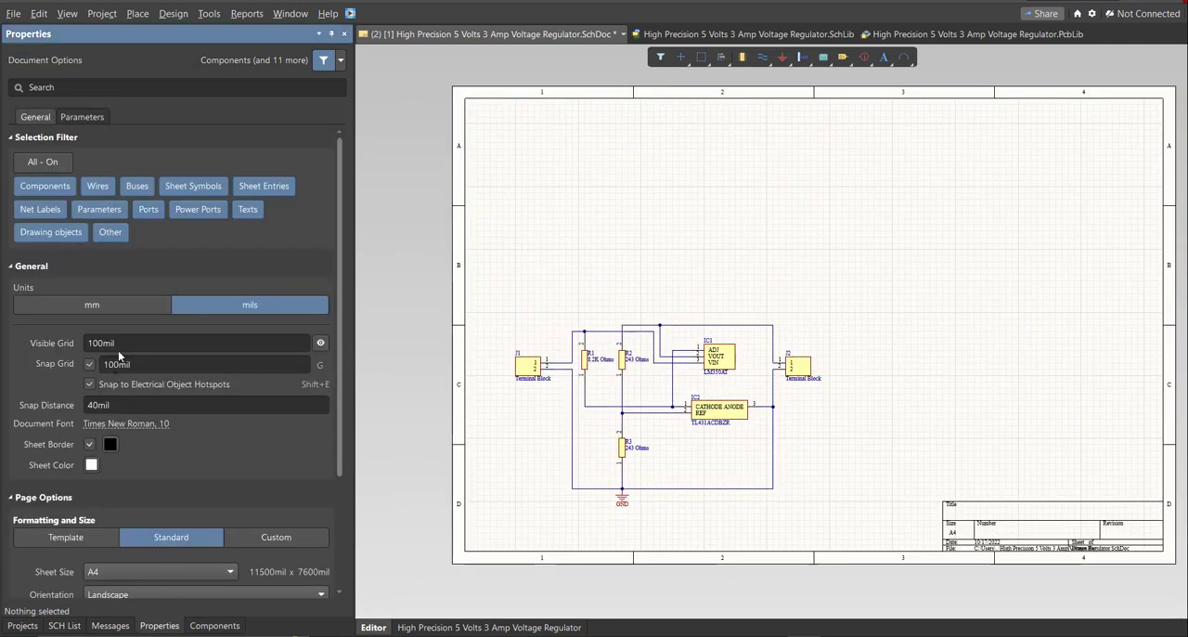
left_click(106, 305)
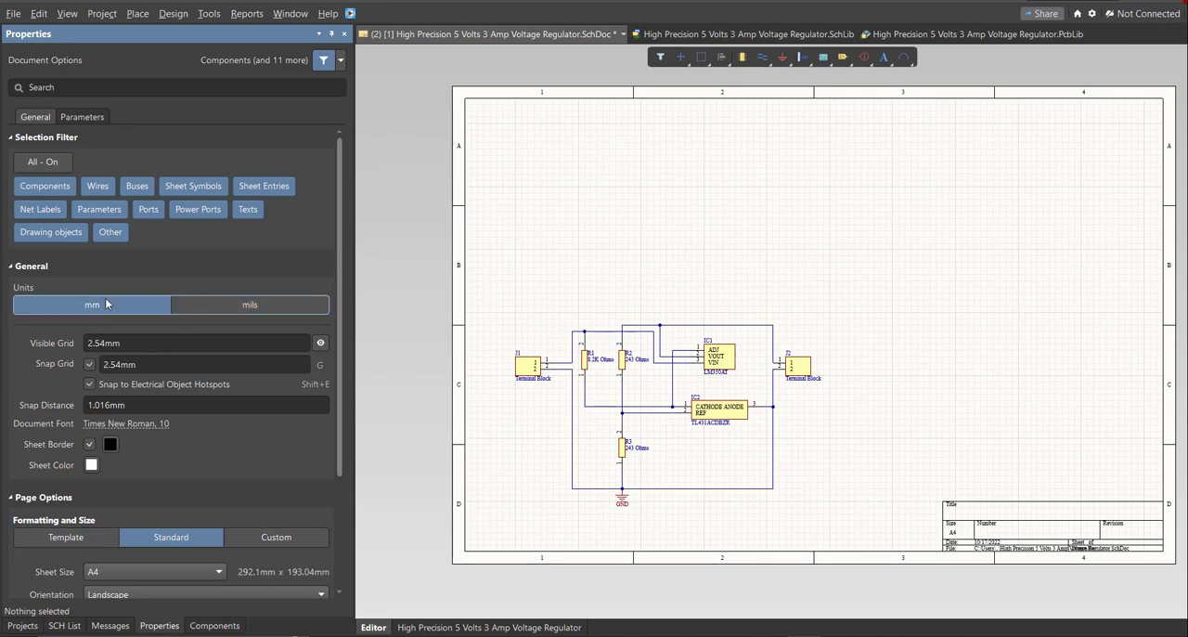
scroll(210, 384, "down", 1)
left_click(251, 461)
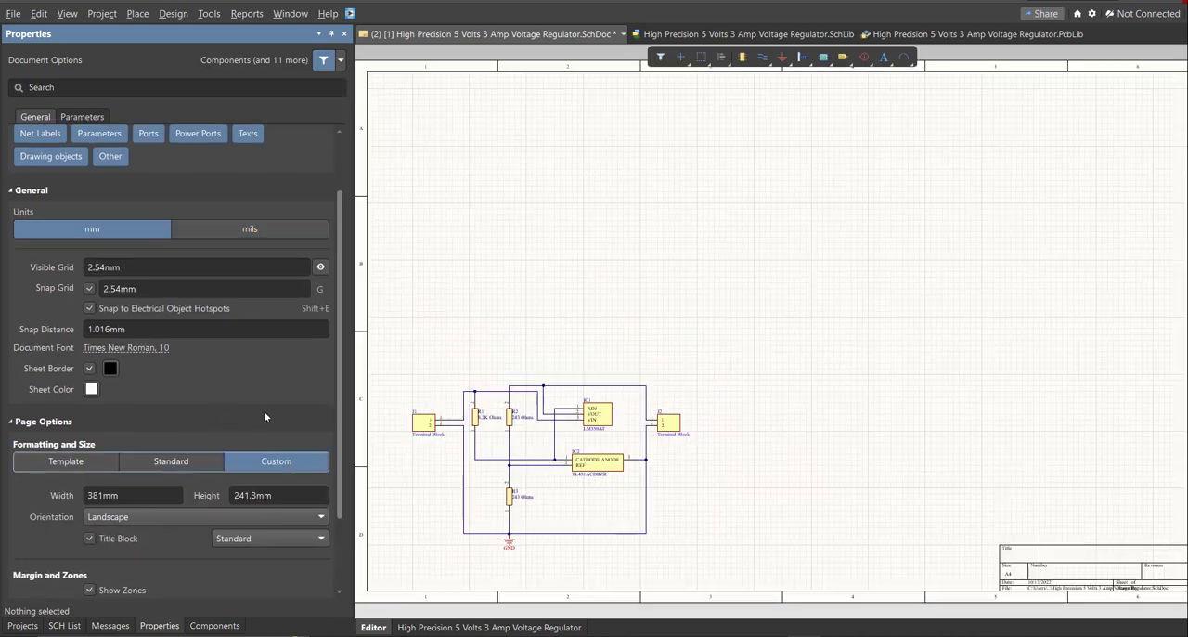
Set the custom sheet's width and height to 150 mm each.
scroll(263, 410, "down", 1)
left_click(151, 421)
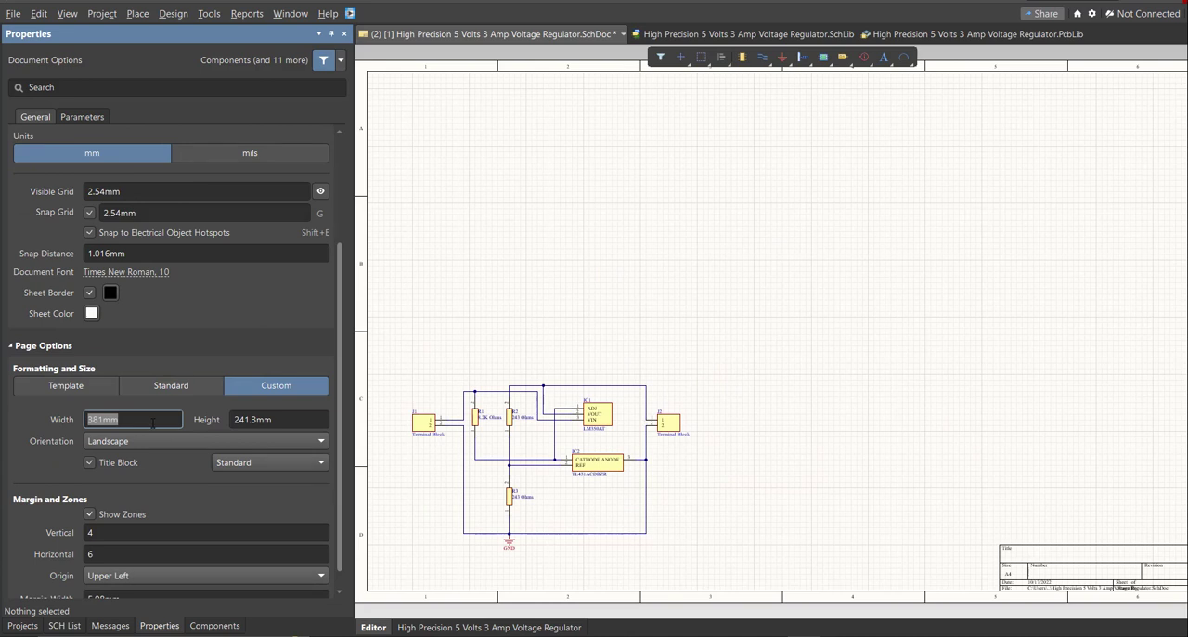
type("150")
key("Tab")
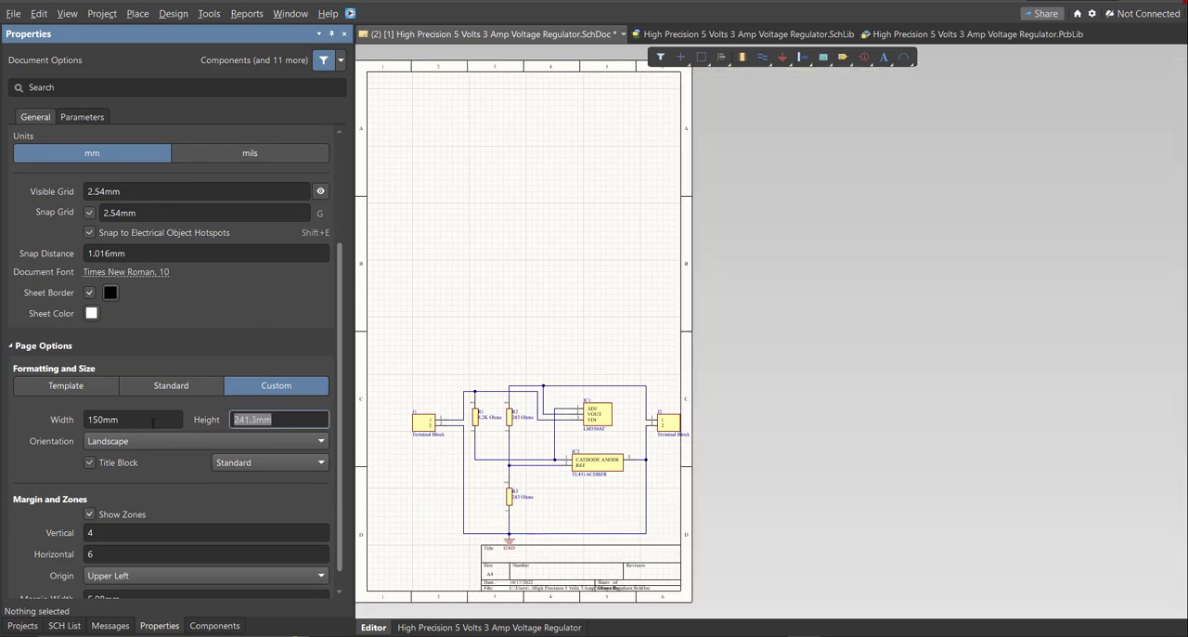
type("150")
key("Return")
Move the whole circuit up to the middle of the resized sheet, clear of the title block, and deselect it.
right_click_drag(562, 484, 643, 469)
scroll(637, 468, "up", 1, "ctrl")
key("ctrl+a")
left_click_drag(628, 502, 613, 472)
scroll(612, 472, "up", 3, "ctrl")
right_click_drag(598, 455, 628, 425)
scroll(643, 450, "down", 2, "ctrl")
left_click(682, 418)
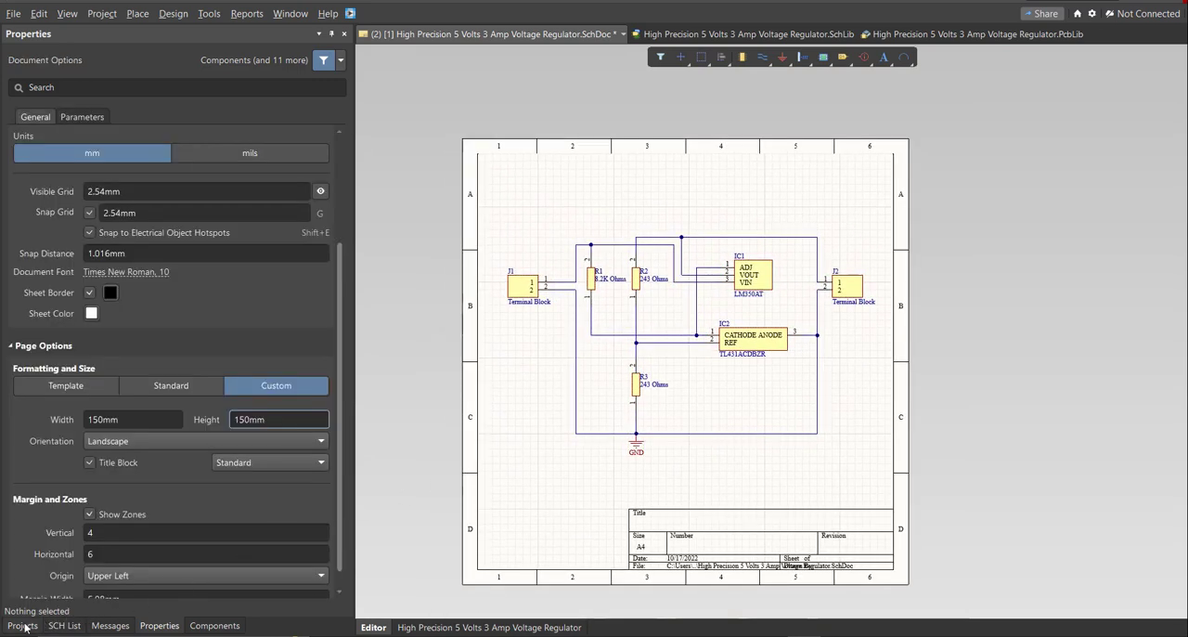
Validate the High Precision 5 Volts 3 Amp Voltage Regulator PCB project and show its compile messages.
left_click(22, 626)
right_click(213, 129)
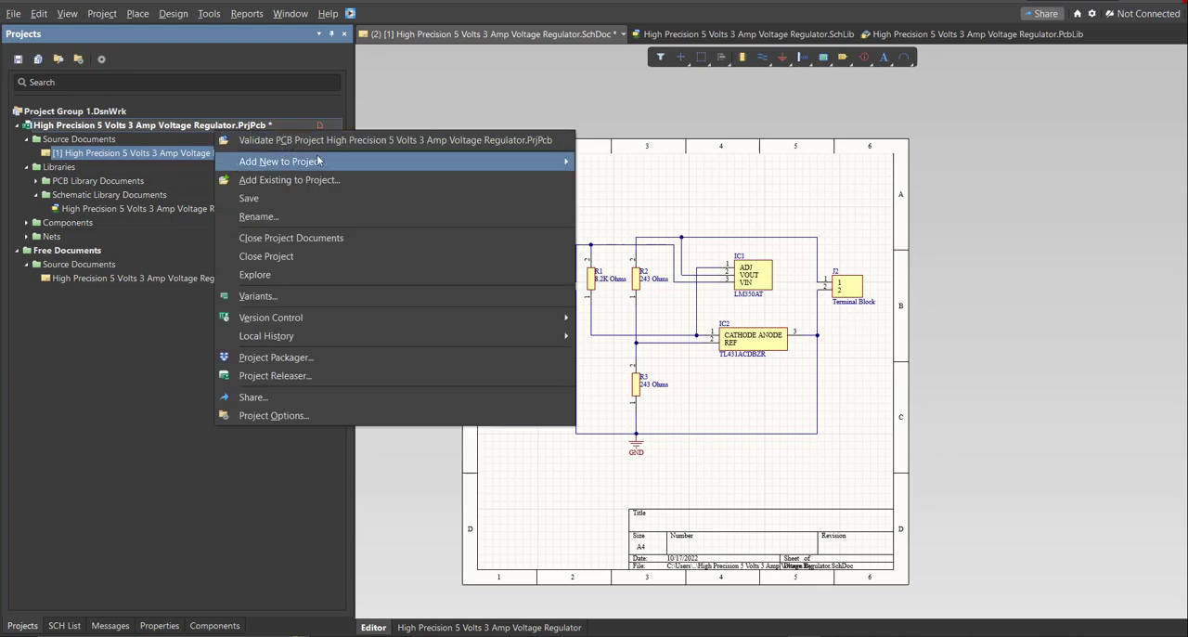
left_click(320, 139)
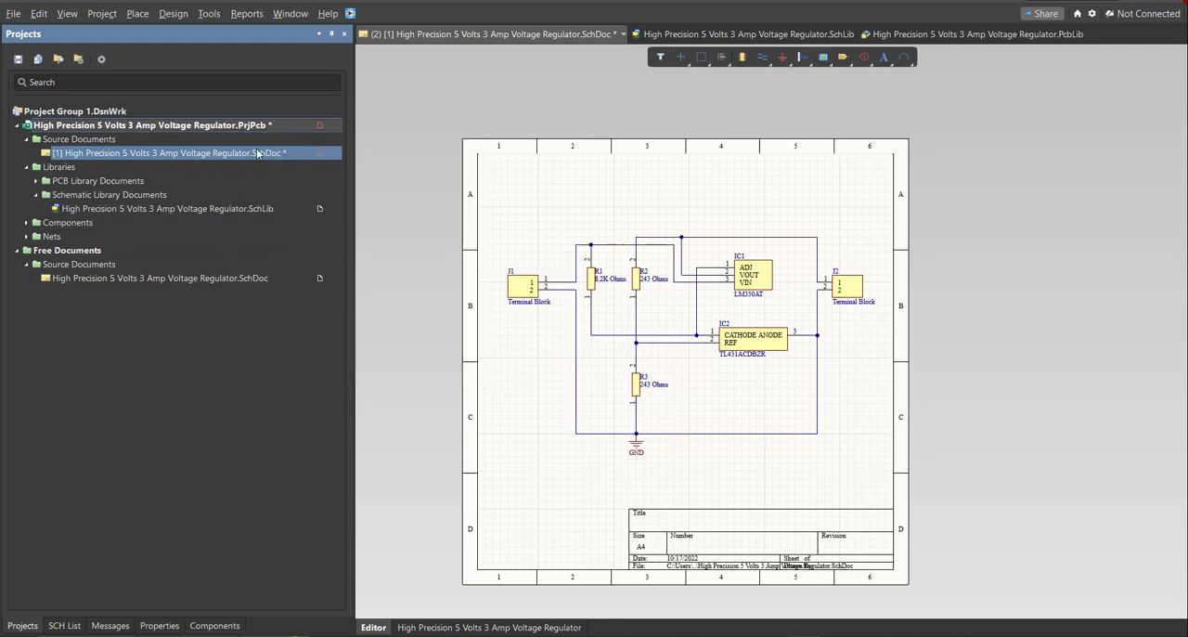
left_click(118, 624)
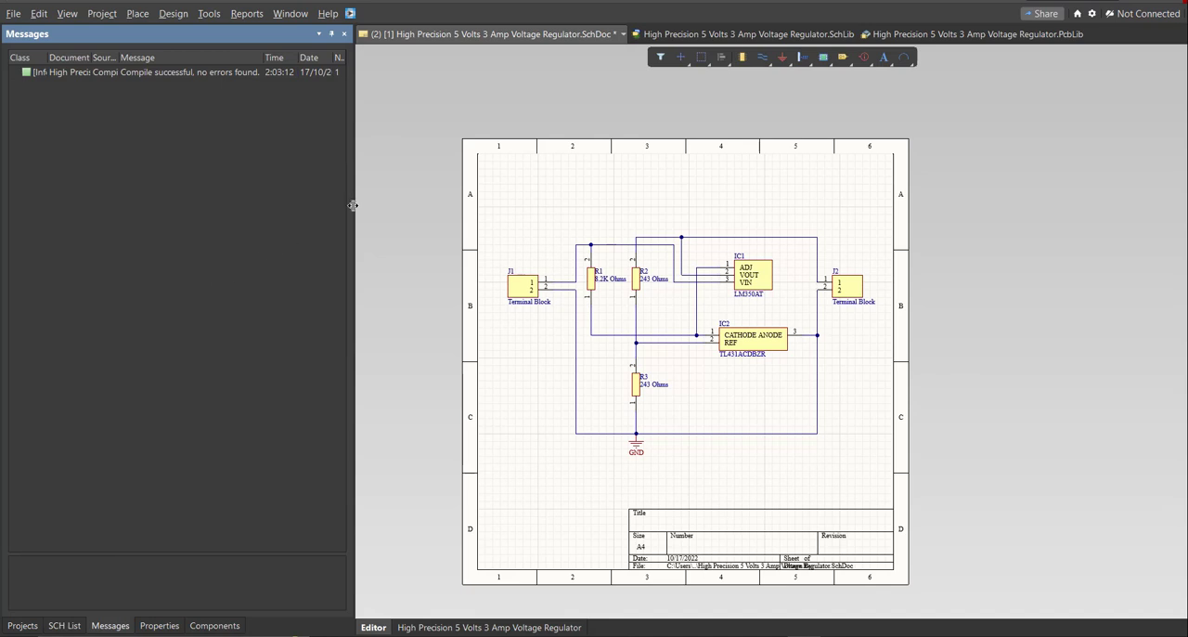
Add a new PCB document to the High Precision 5 Volts 3 Amp Voltage Regulator project.
left_click_drag(353, 205, 490, 218)
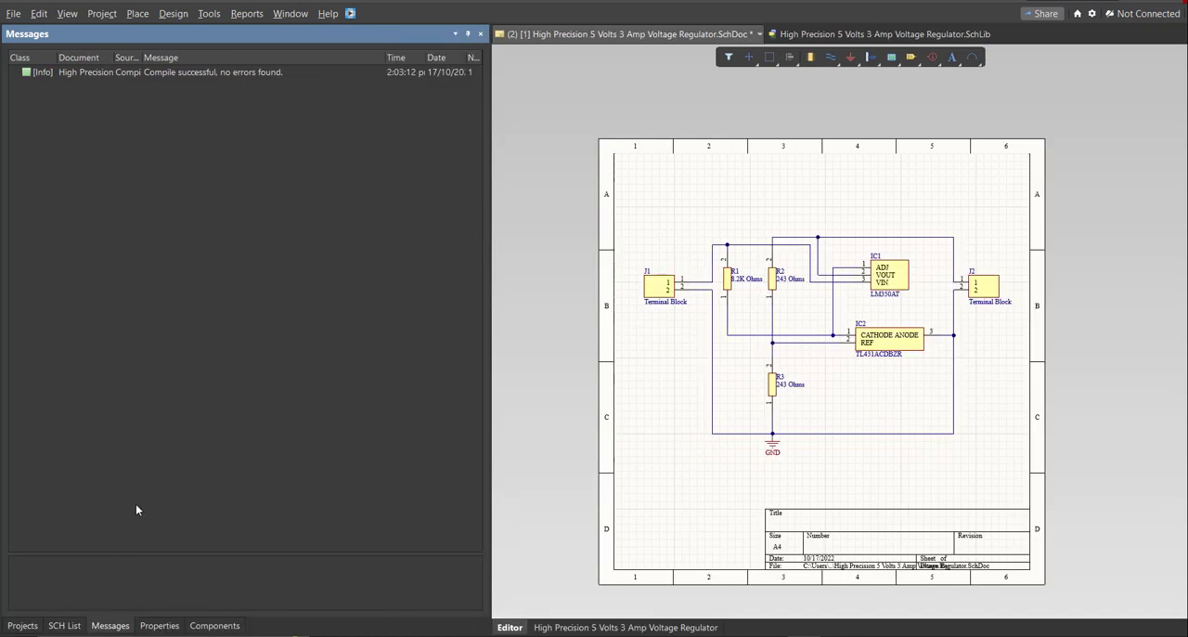
left_click(22, 625)
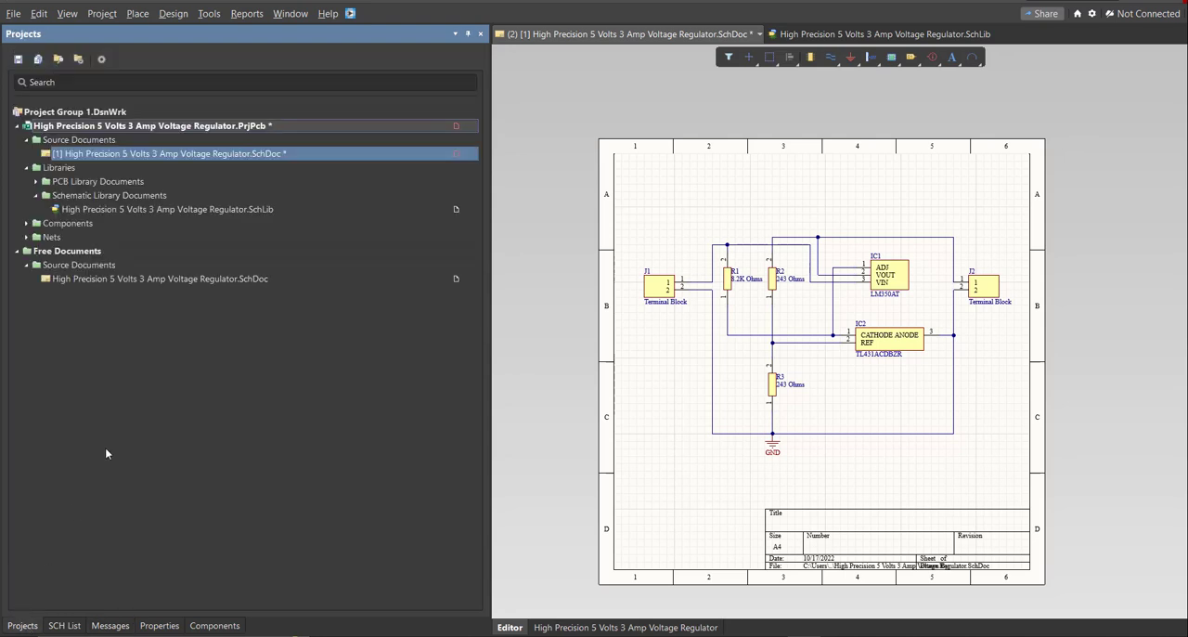
right_click_drag(658, 439, 655, 413)
scroll(655, 412, "up", 1, "ctrl")
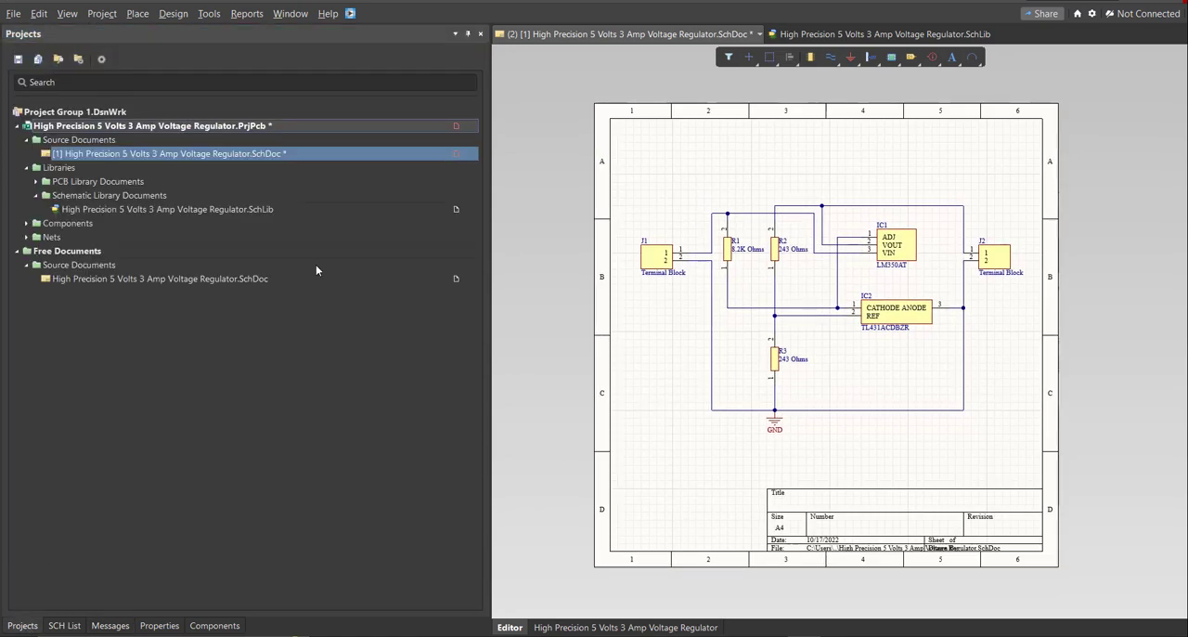
left_click(13, 13)
mouse_move(93, 50)
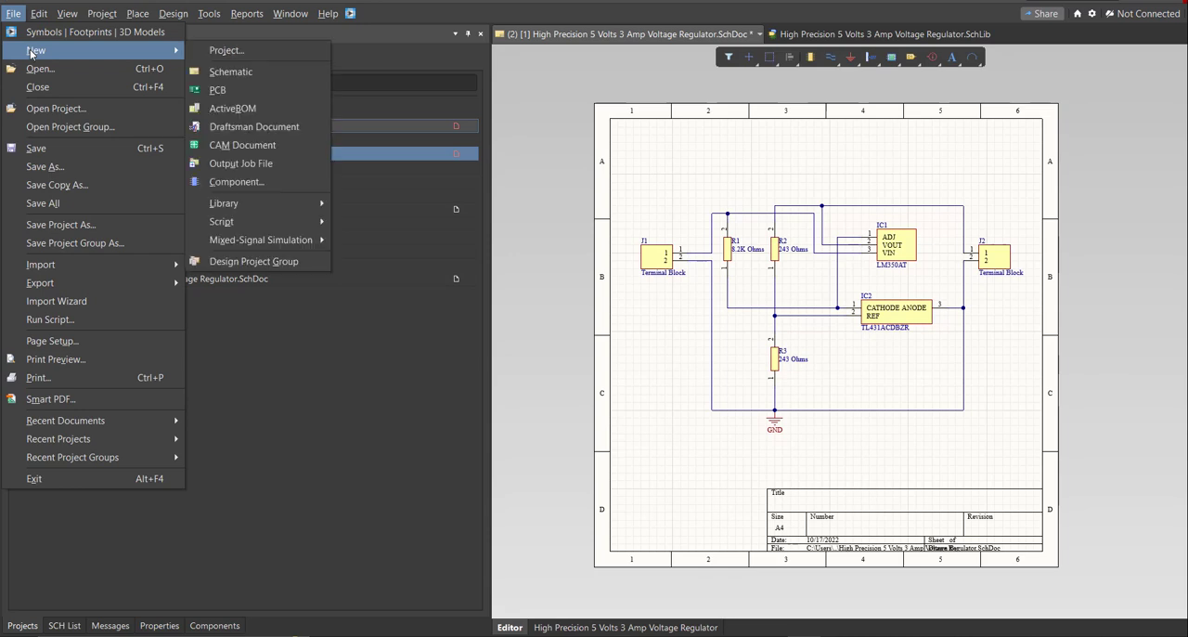
left_click(282, 91)
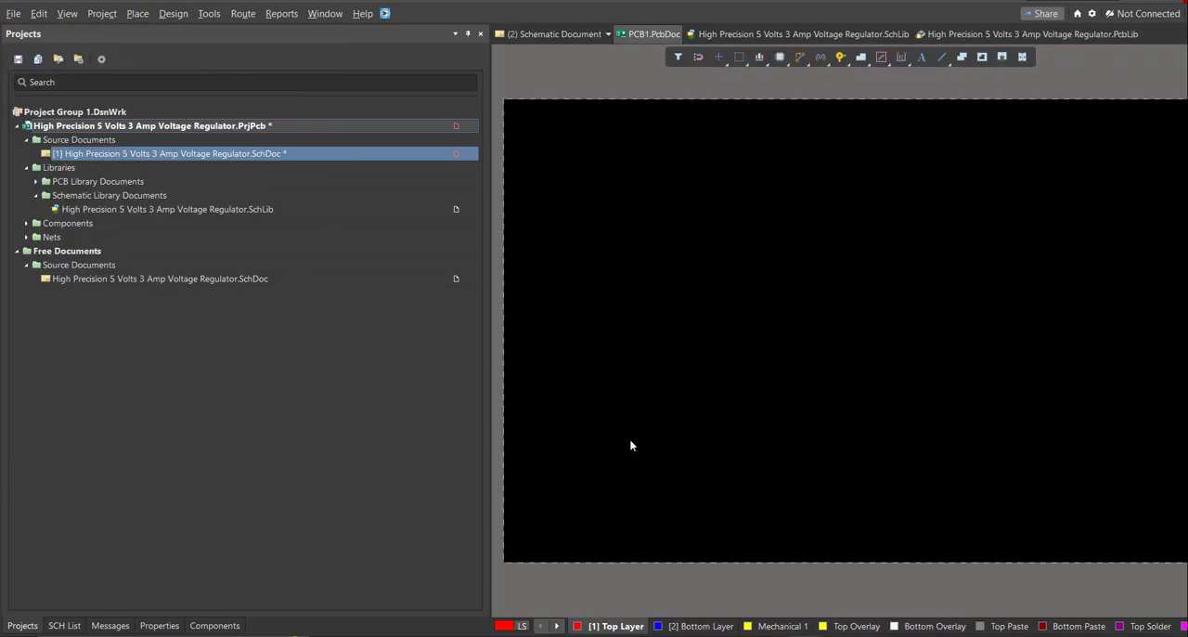
Save the new PCB document as High Precision 5 Volts 3 Amp Voltage Regulator.
key("ctrl+s")
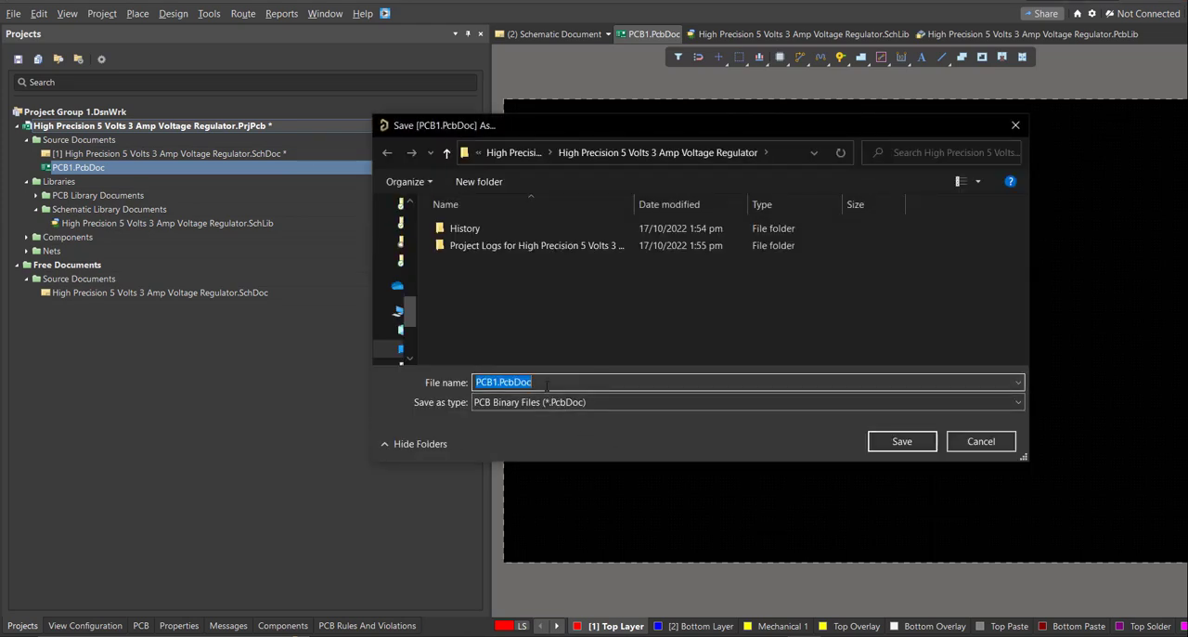
type("H")
key("Down")
key("BackSpace")
key("BackSpace")
key("BackSpace")
key("BackSpace")
key("BackSpace")
key("BackSpace")
key("BackSpace")
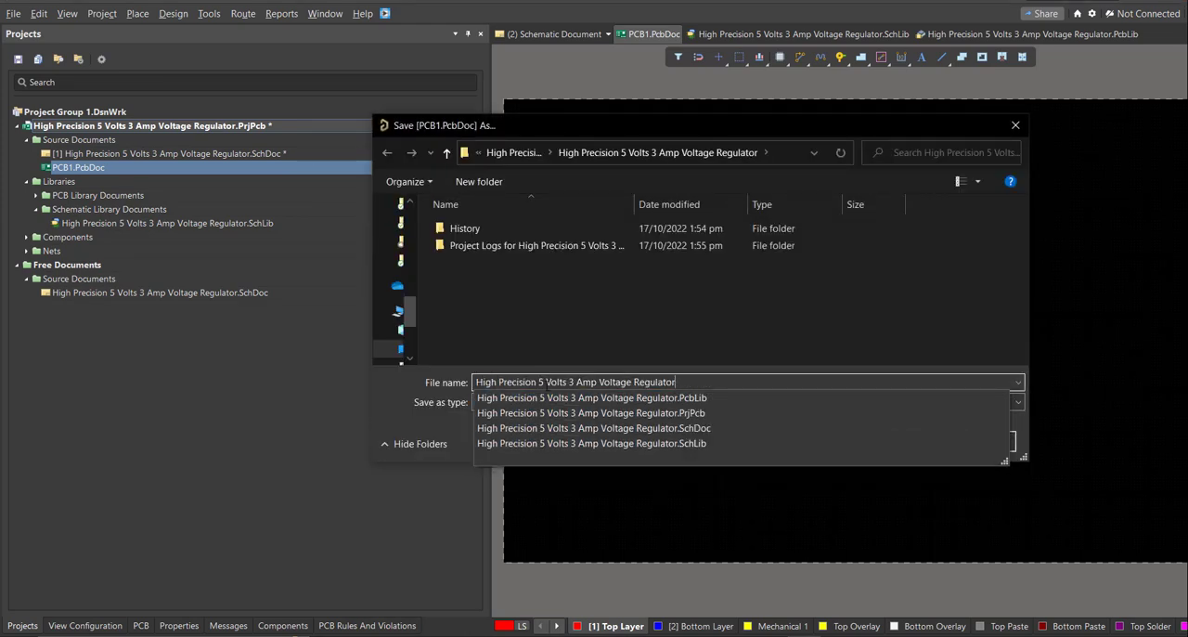
key("Return")
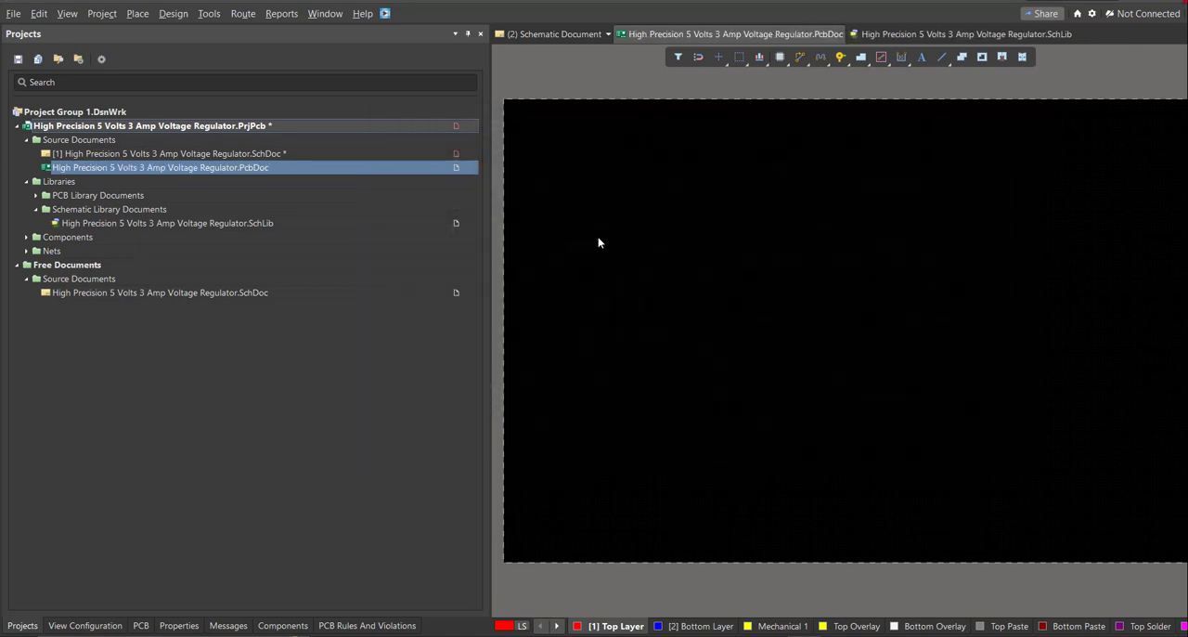
right_click_drag(595, 248, 610, 282)
middle_click_drag(610, 282, 613, 287)
right_click_drag(645, 332, 660, 306)
middle_click_drag(659, 307, 655, 321)
right_click_drag(643, 343, 656, 313)
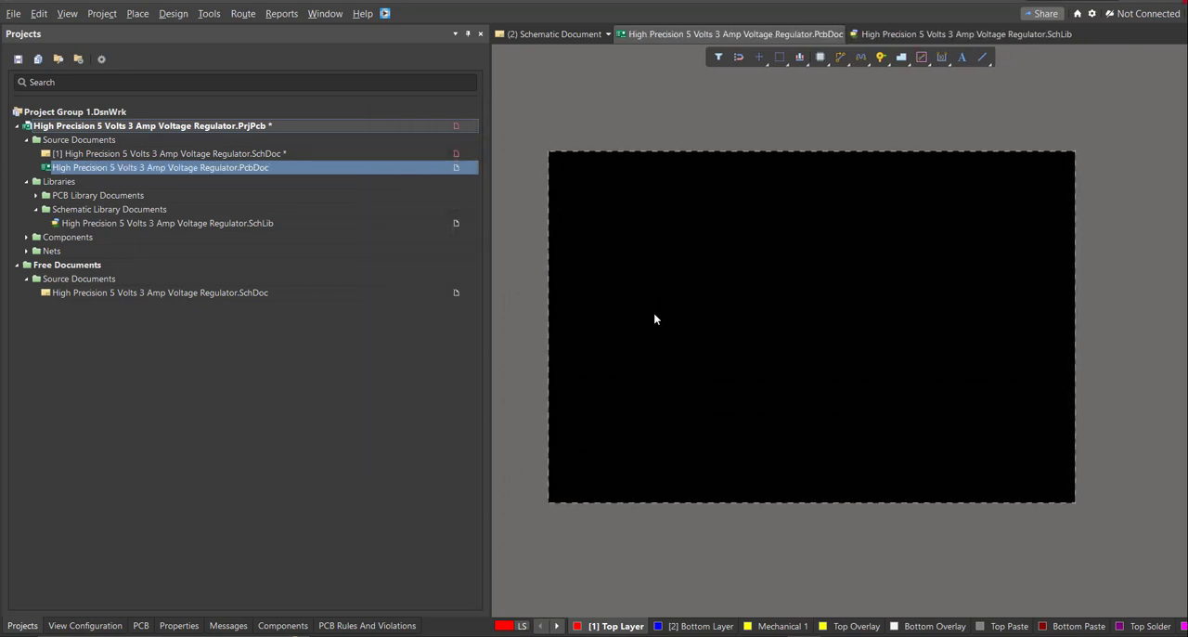
middle_click_drag(655, 313, 656, 321)
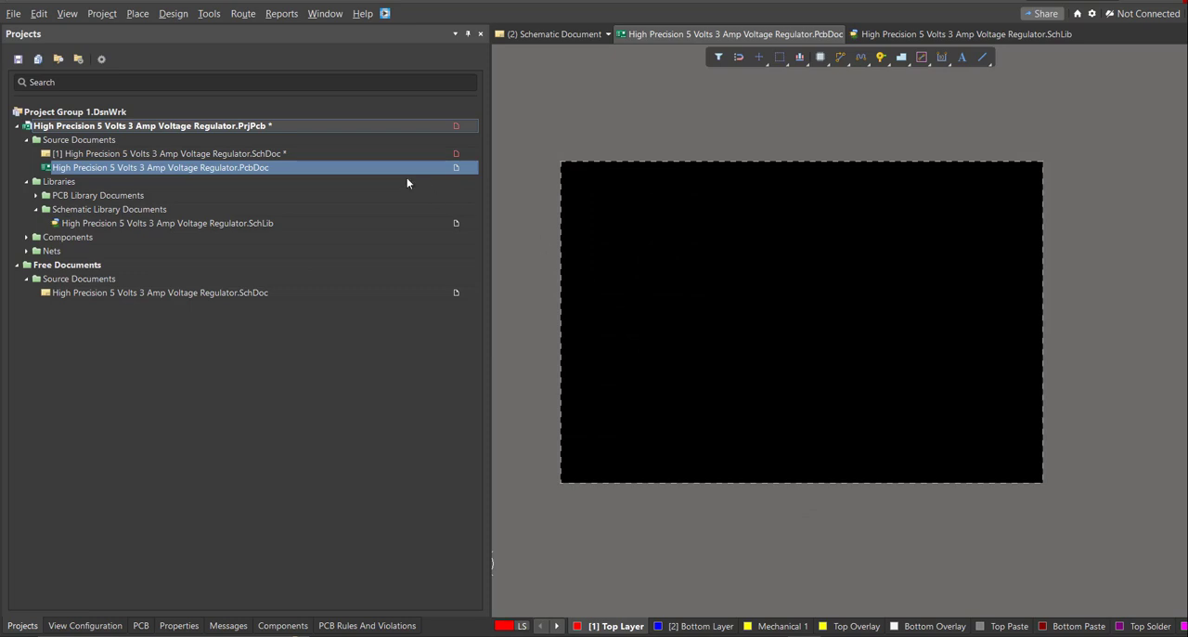
right_click_drag(641, 332, 655, 314)
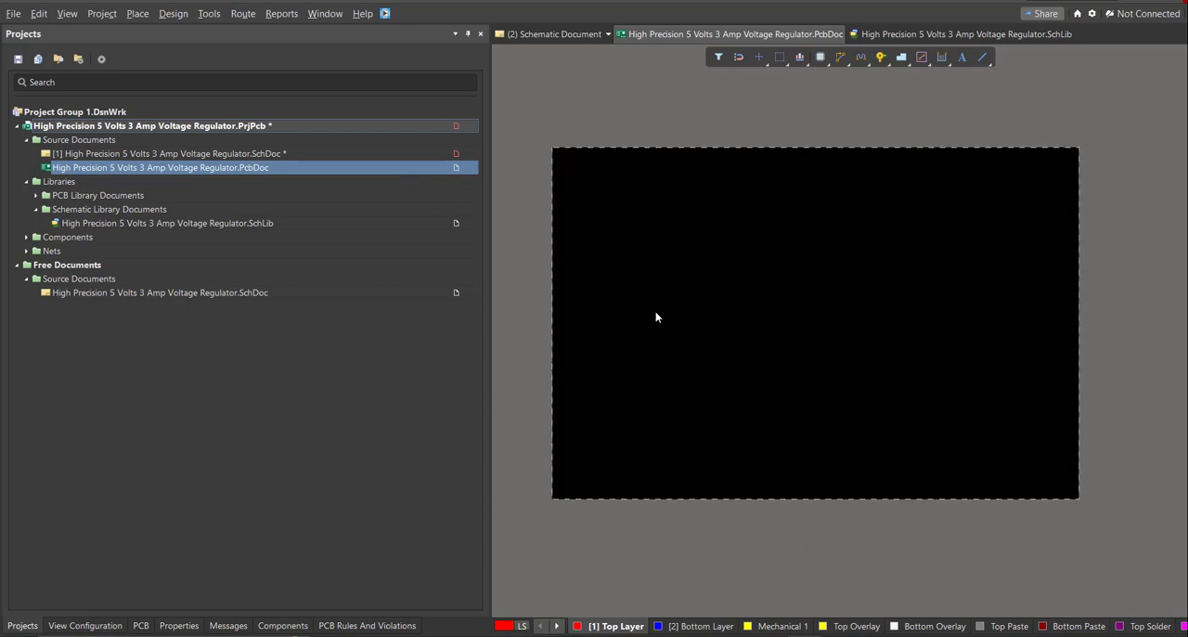
middle_click_drag(655, 314, 655, 321)
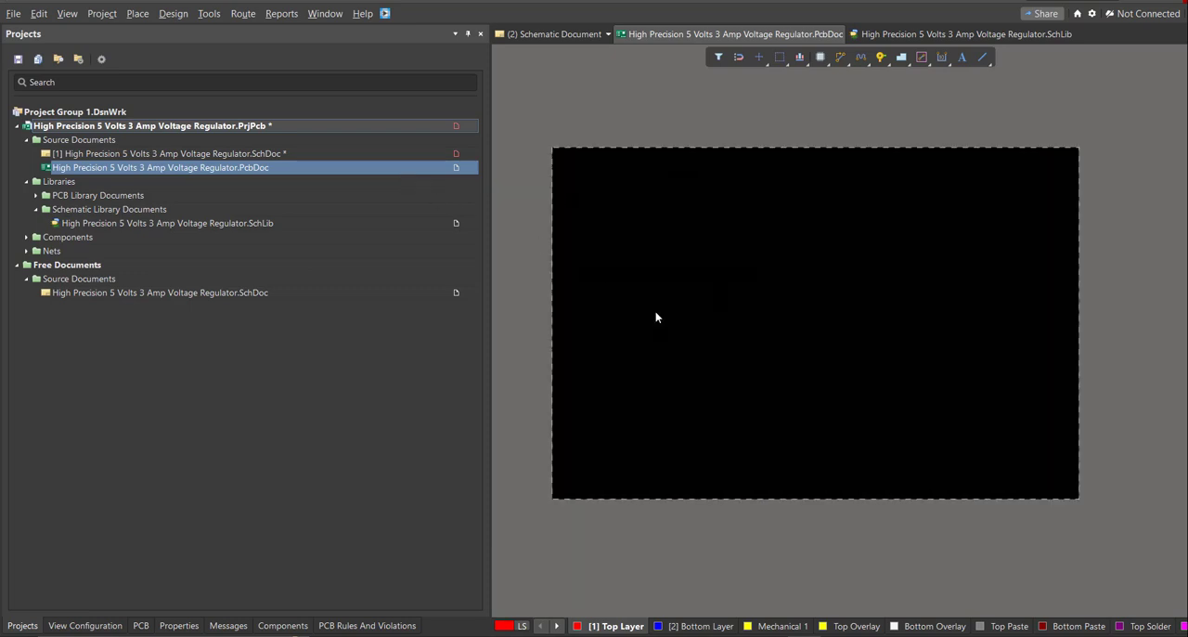
middle_click_drag(654, 313, 655, 321)
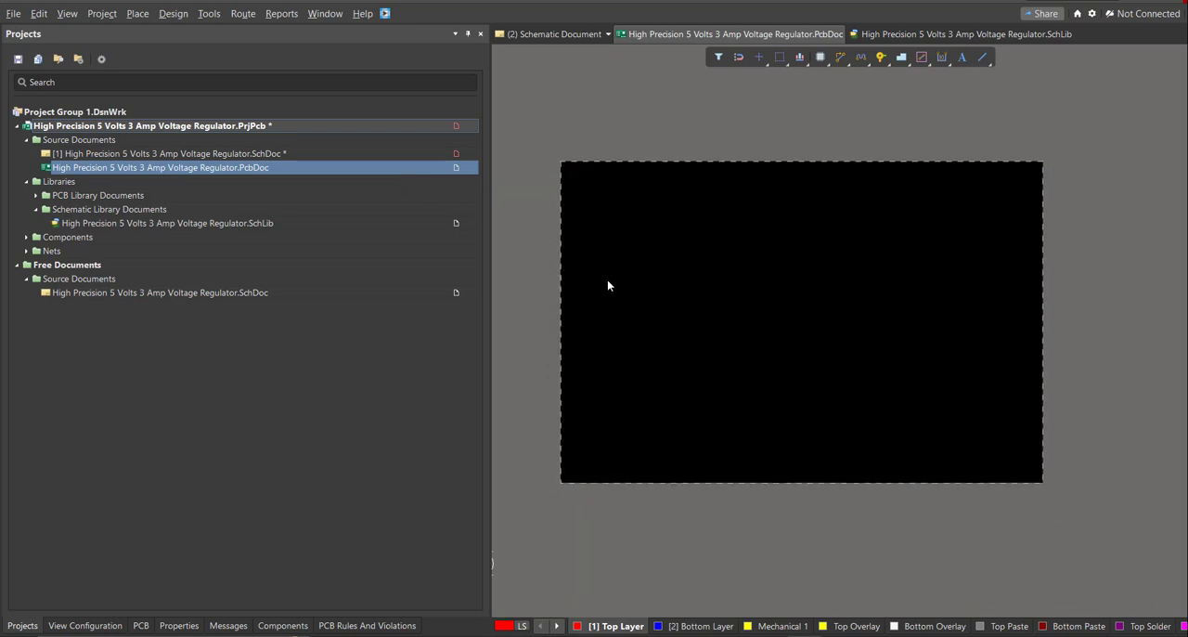
Update the PCB document from the schematic, validating and executing all changes in the Engineering Change Order before closing it.
left_click(394, 154)
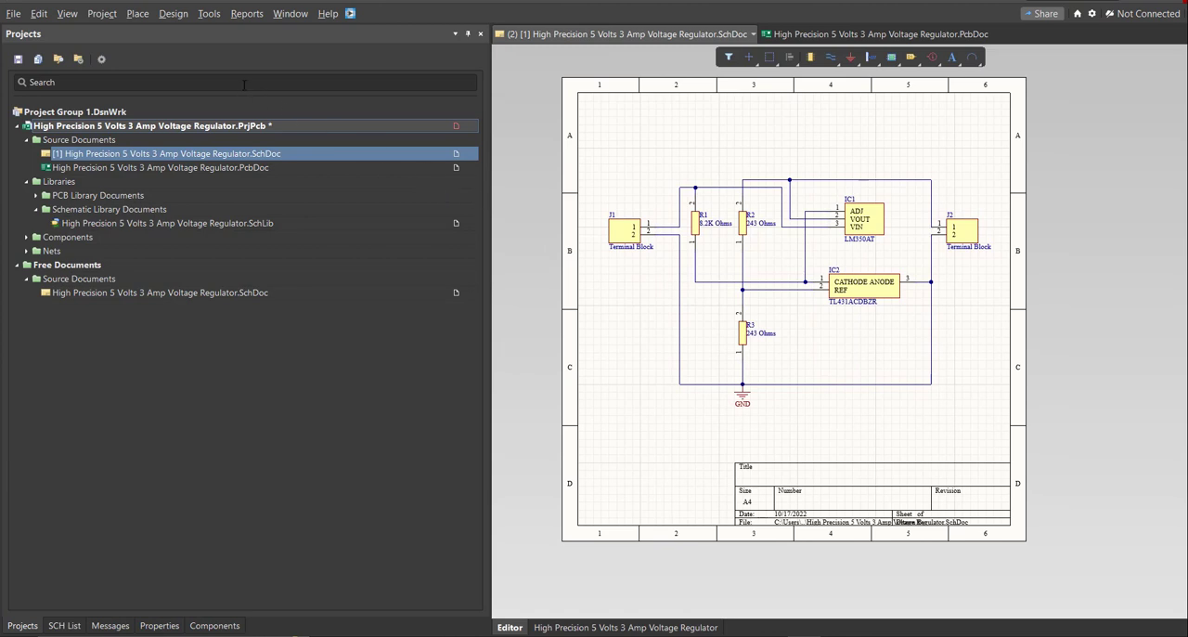
left_click(174, 15)
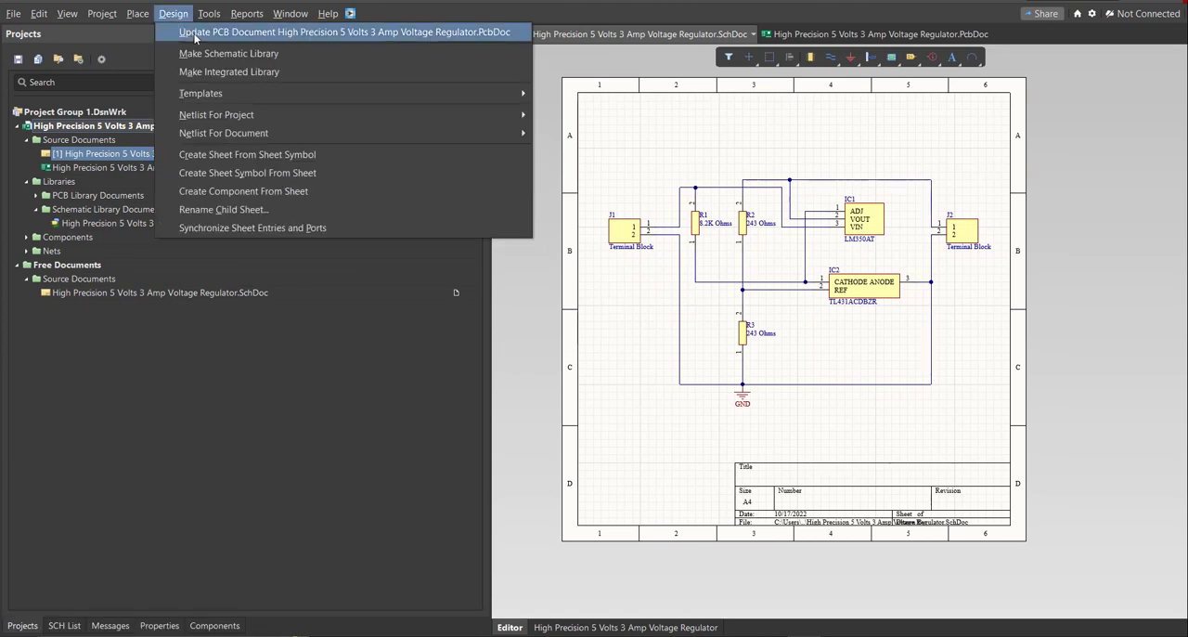
left_click(195, 37)
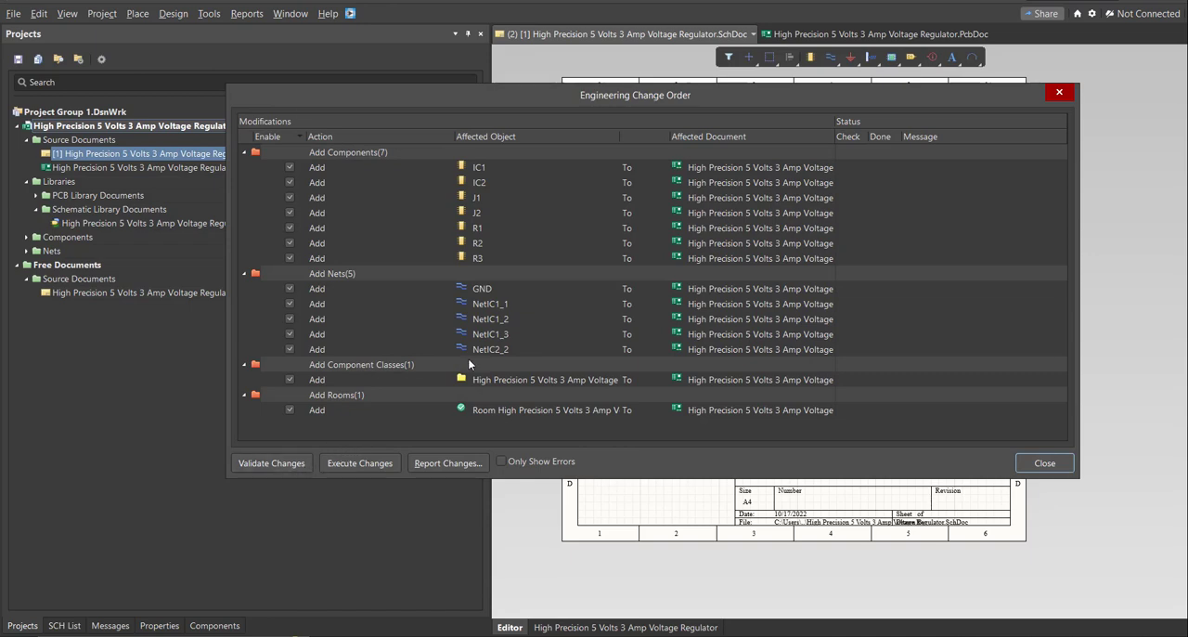
left_click_drag(633, 100, 638, 143)
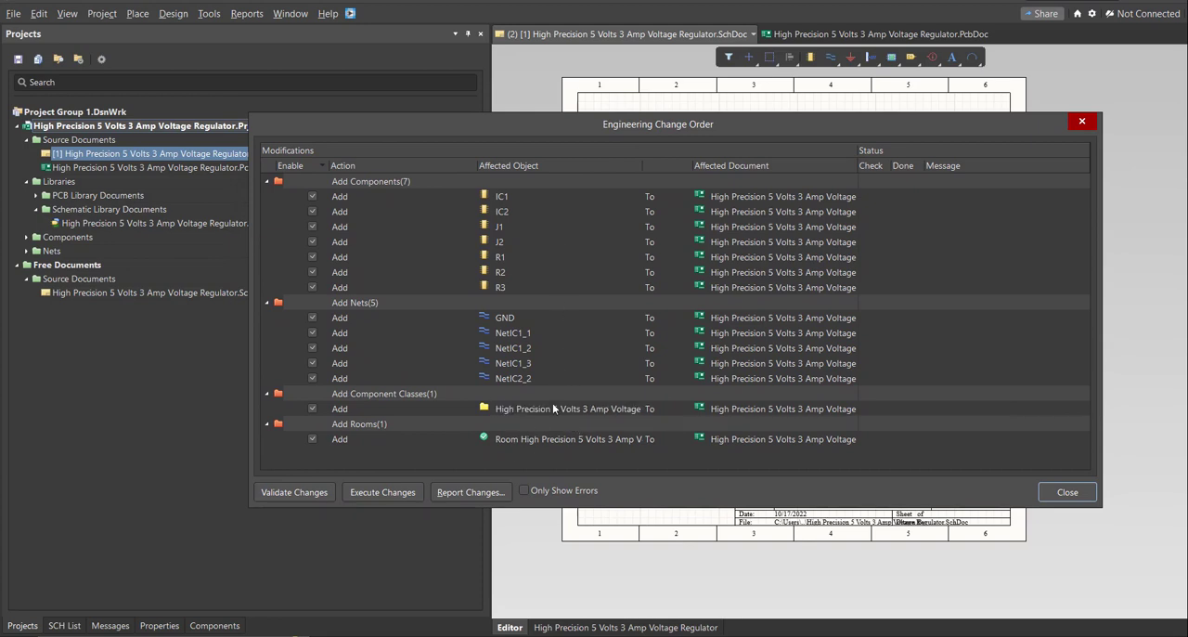
left_click(295, 492)
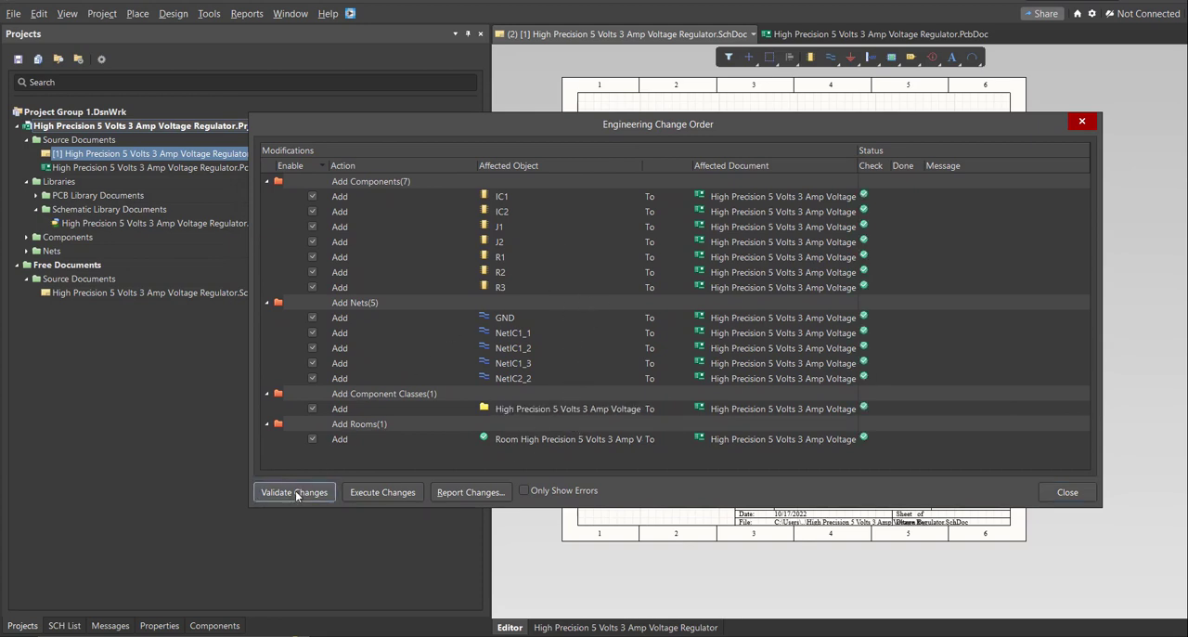
left_click(394, 495)
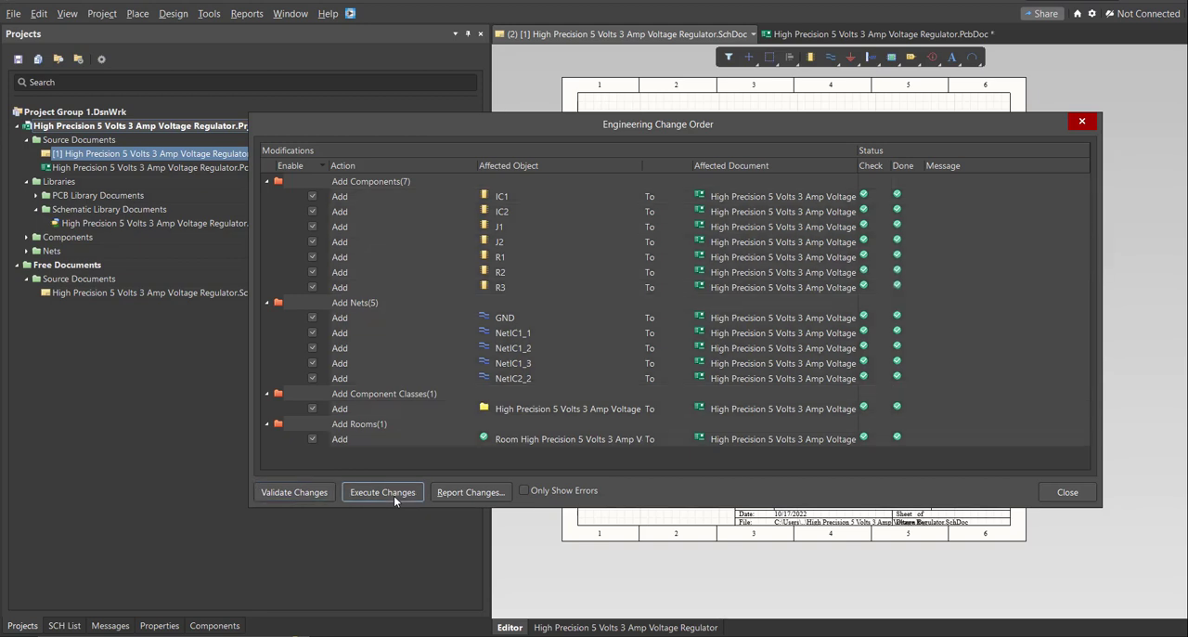
left_click(1061, 494)
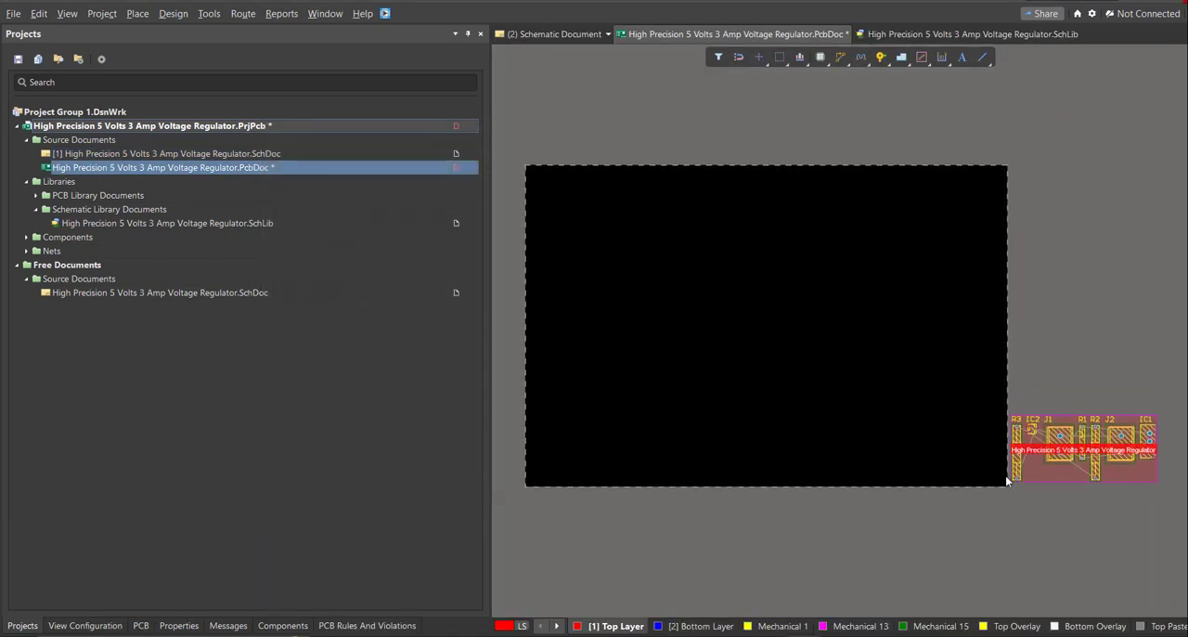
Move R3, IC2, J1, R2, J2, IC1 and R1 out of the room onto the lower-left area of the board.
left_click_drag(1022, 437, 557, 421)
left_click(719, 58)
left_click(731, 85)
left_click(747, 107)
left_click_drag(1036, 428, 605, 410)
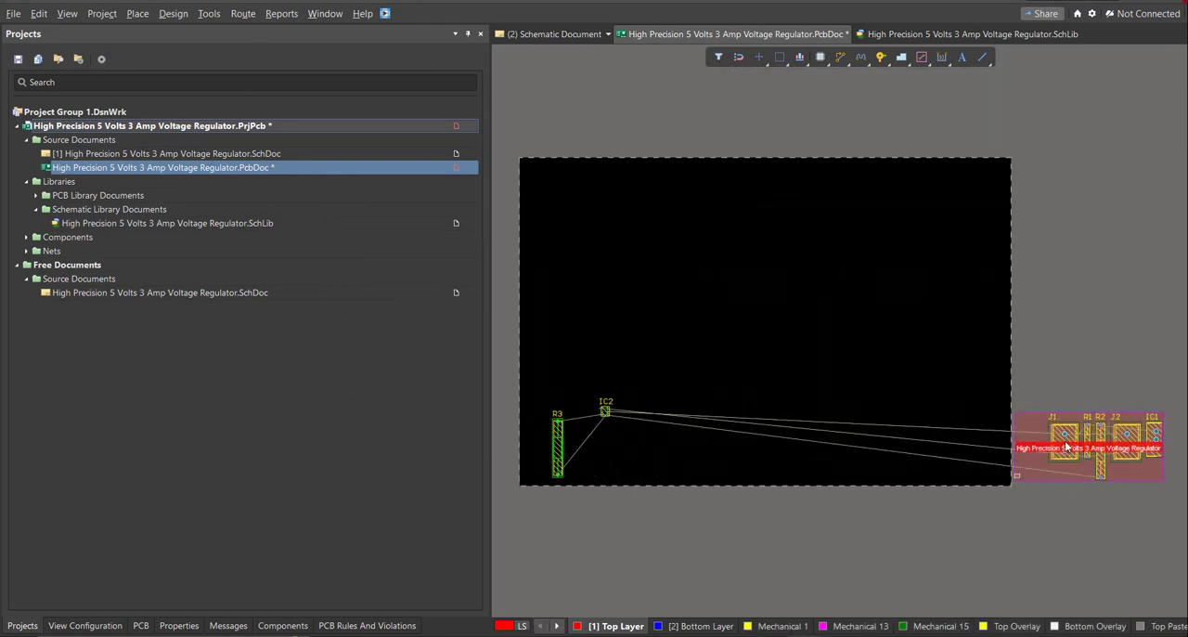
left_click_drag(1066, 447, 568, 374)
left_click_drag(1100, 455, 599, 431)
left_click_drag(1160, 464, 631, 455)
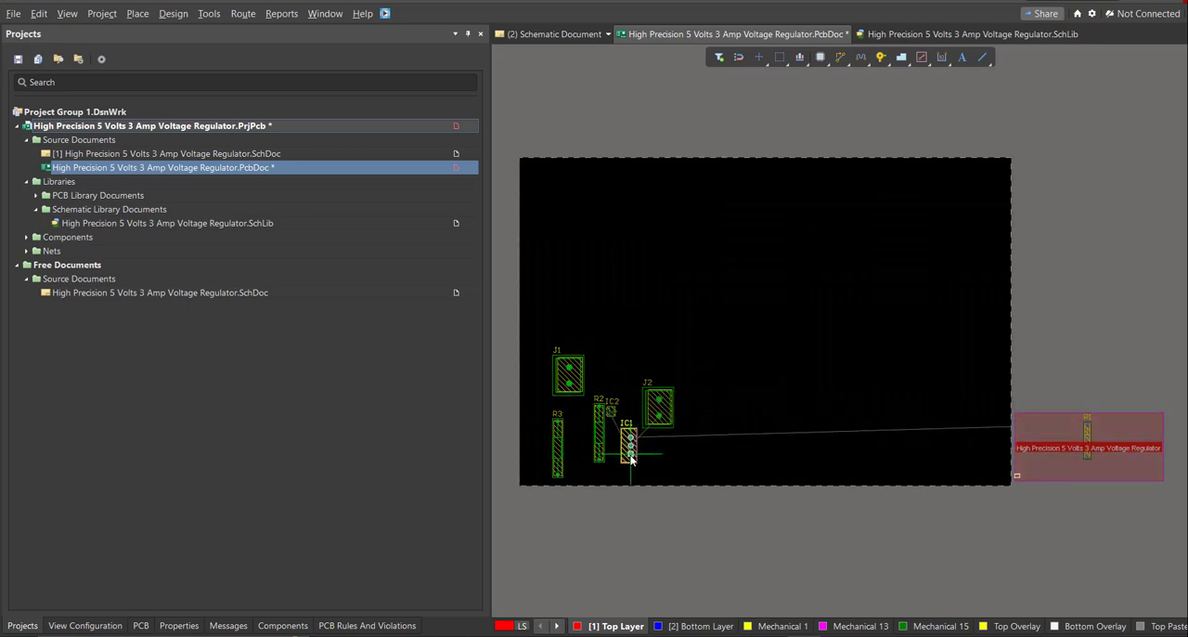
left_click_drag(1078, 424, 619, 363)
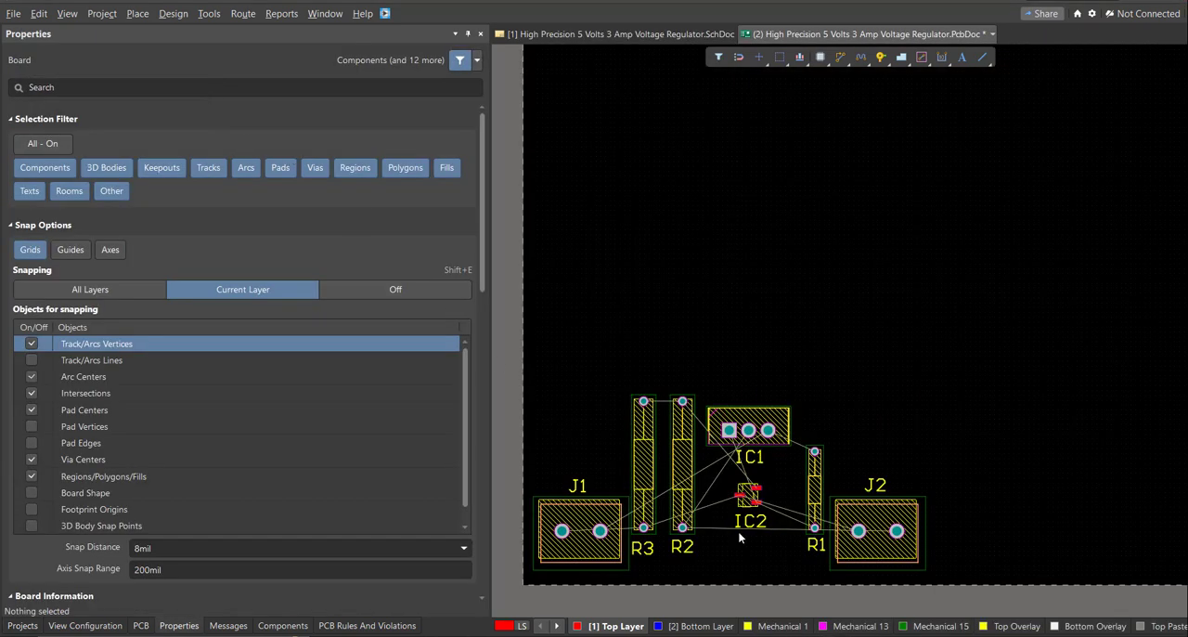
Switch the PCB to board planning mode with the whole board in view.
right_click_drag(740, 538, 713, 535)
scroll(734, 515, "down", 2, "ctrl")
middle_click_drag(713, 535, 714, 527)
right_click_drag(682, 544, 702, 536)
key("1")
middle_click_drag(663, 543, 663, 560)
right_click_drag(673, 541, 649, 515)
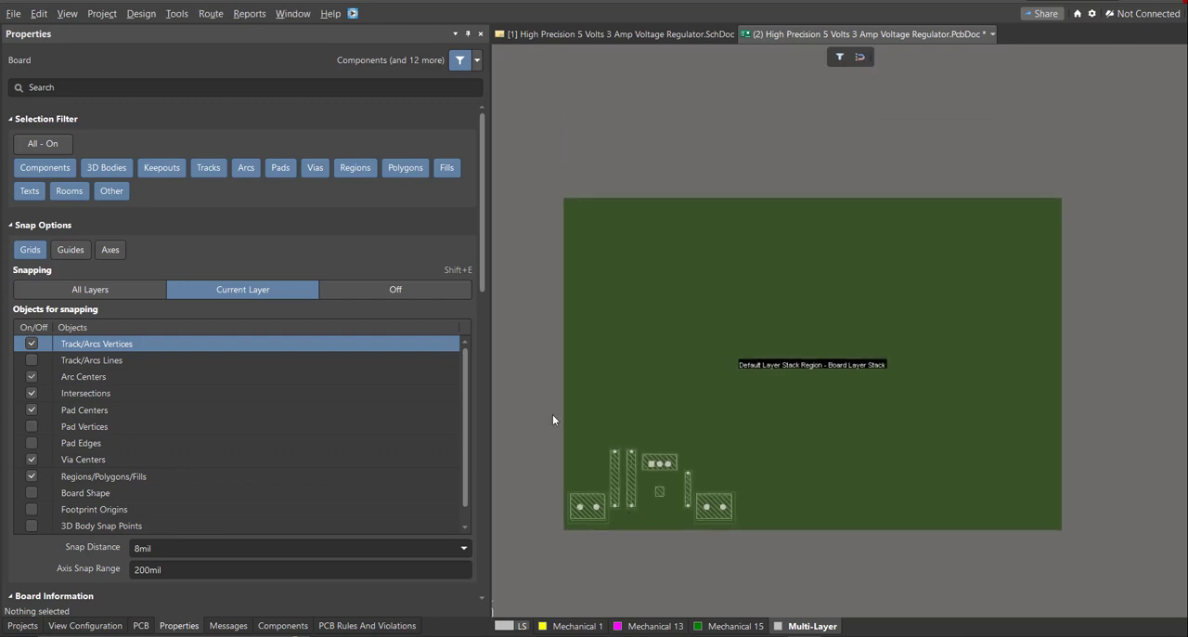
Edit the board shape, pulling its right and upper edges in to a small rectangle closely around the components.
left_click(148, 14)
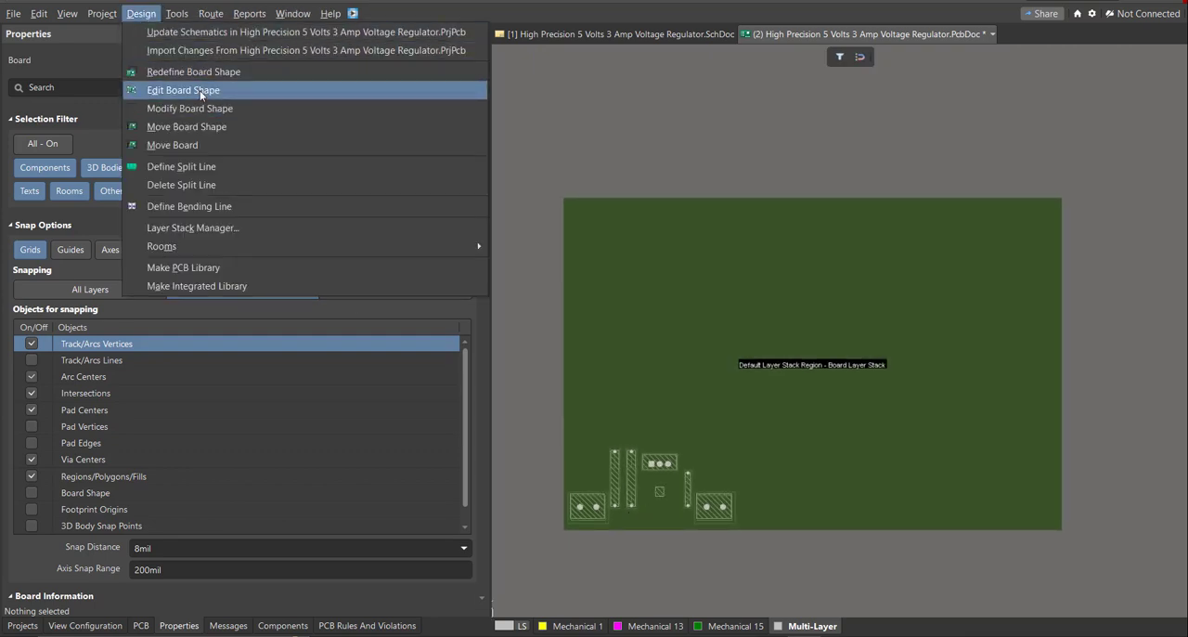
left_click(199, 89)
scroll(602, 410, "up", 2, "ctrl")
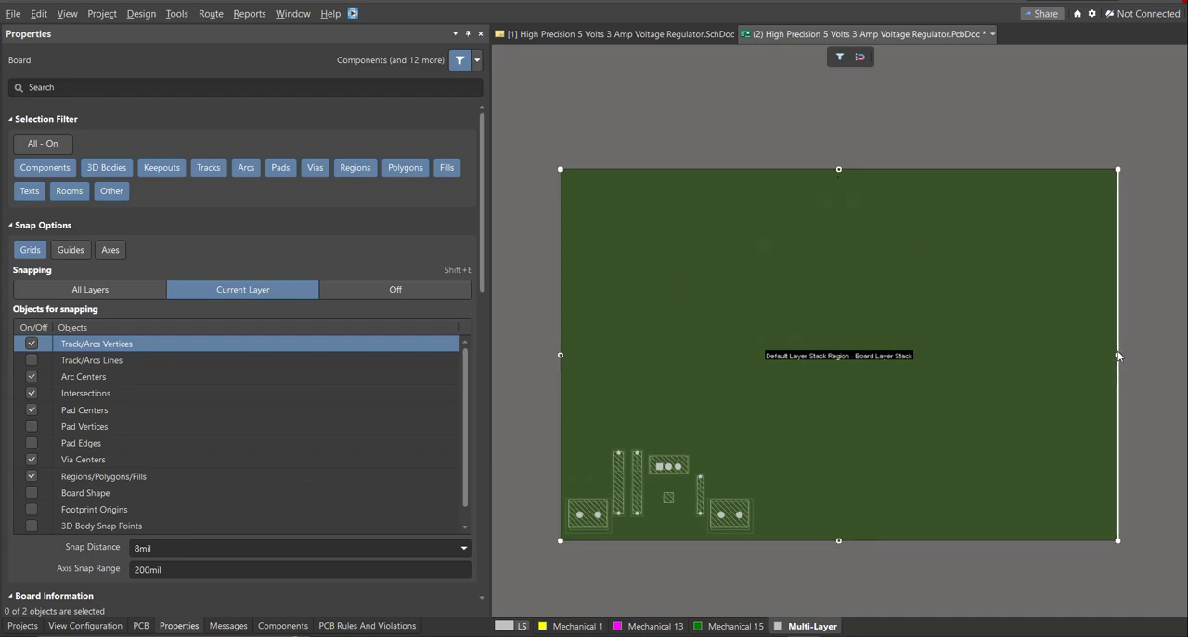
left_click_drag(1100, 356, 901, 373)
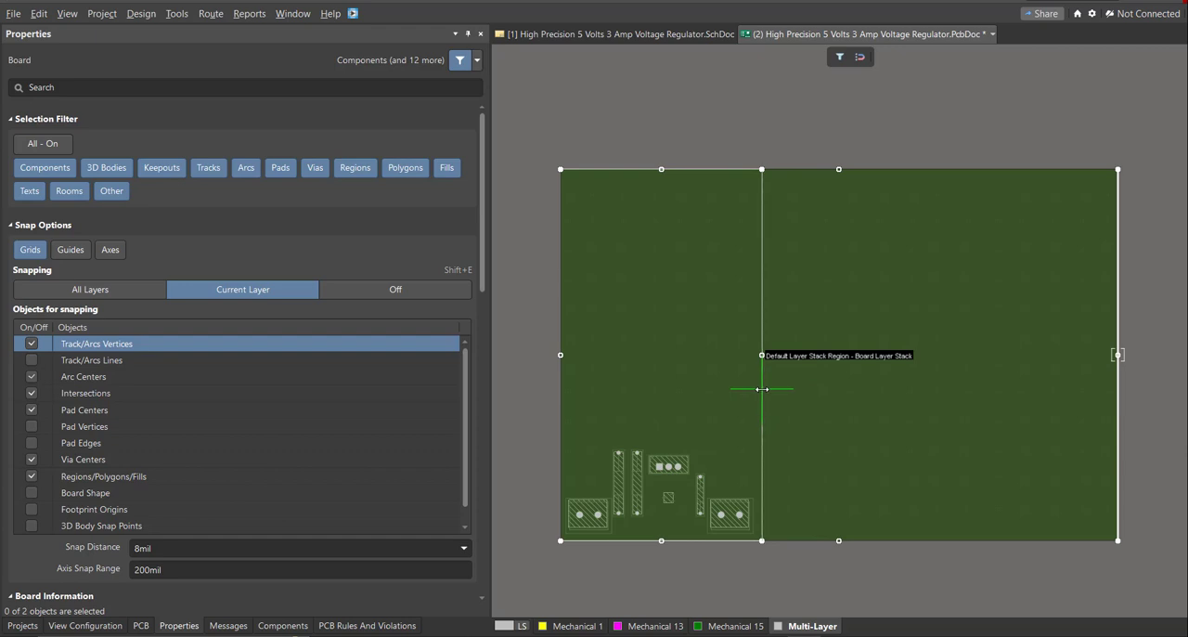
left_click_drag(762, 389, 761, 389)
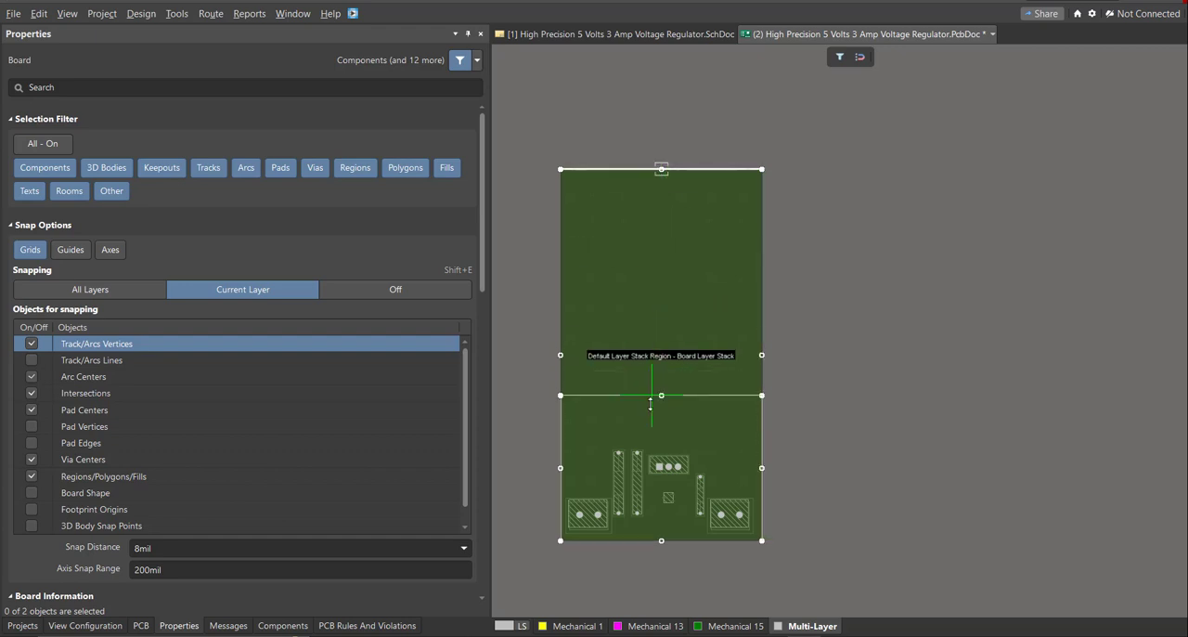
scroll(646, 433, "up", 6, "ctrl")
left_click_drag(651, 404, 650, 457)
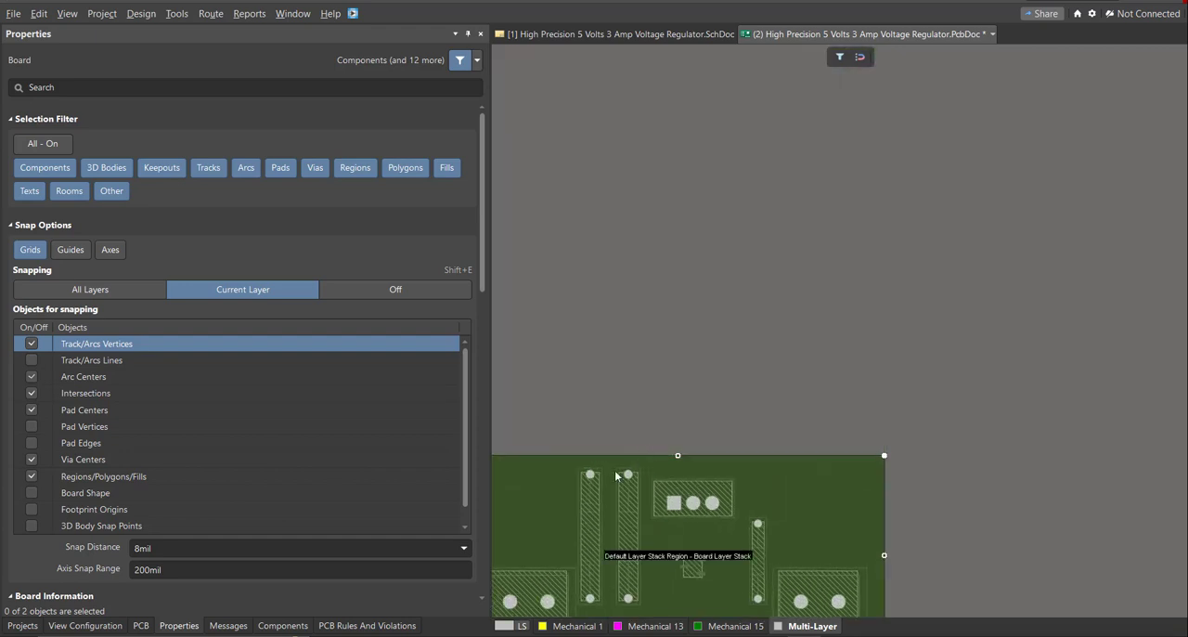
Examine the resized board in the 2D and 3D views and return to the 2D layout.
right_click_drag(614, 485, 829, 360)
scroll(729, 439, "up", 1, "ctrl")
key("2")
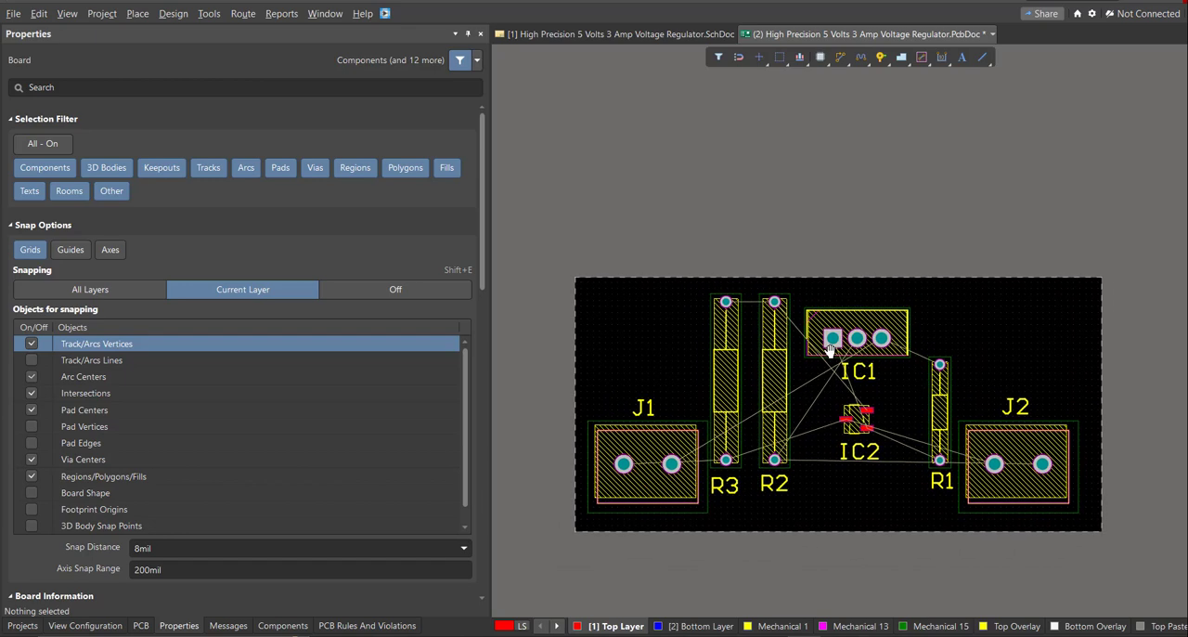
key("3")
key("2")
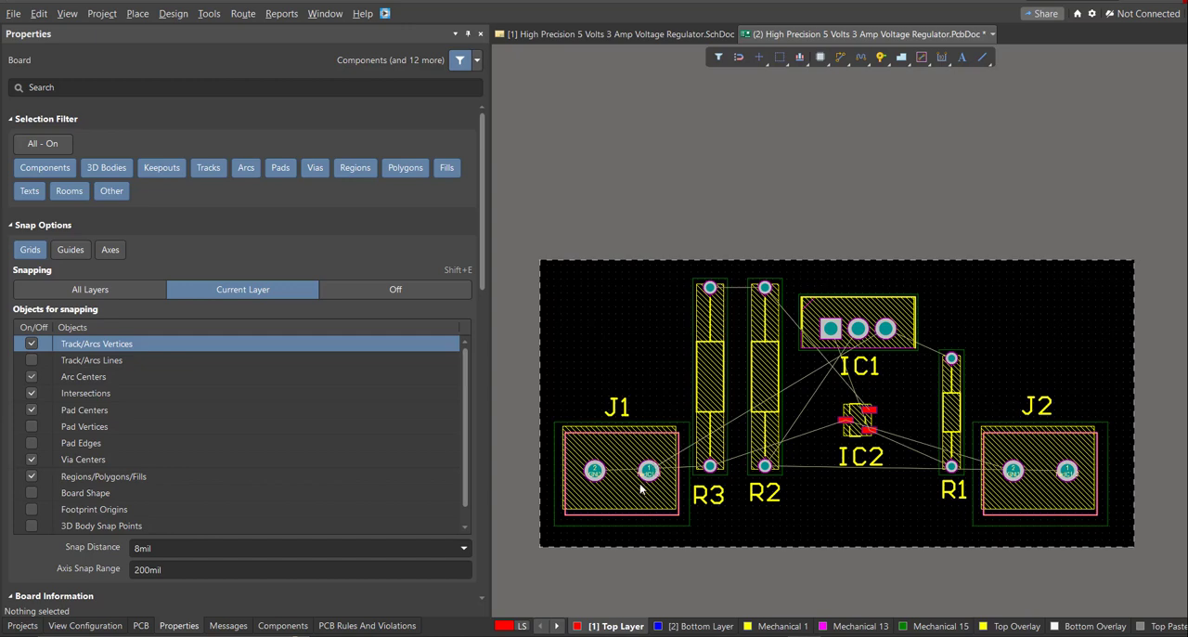
Route the GND net from J1 pad 2 beneath pad 1 to the lower pad of R3 as a 10 mil Top Layer track.
scroll(640, 489, "up", 3, "ctrl")
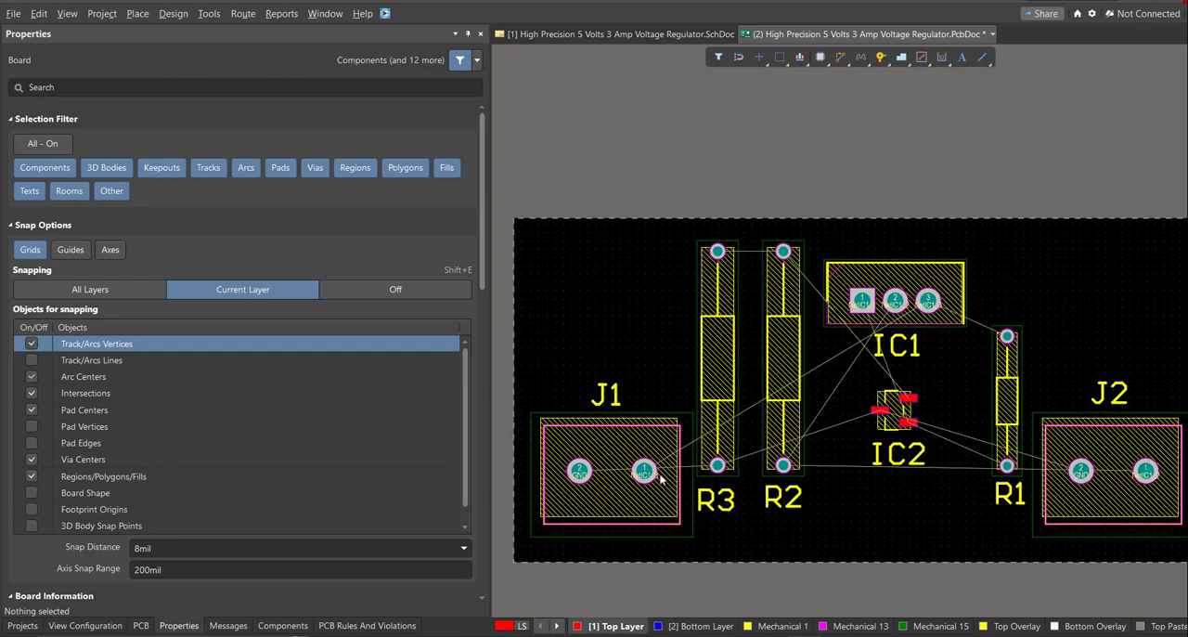
left_click(243, 14)
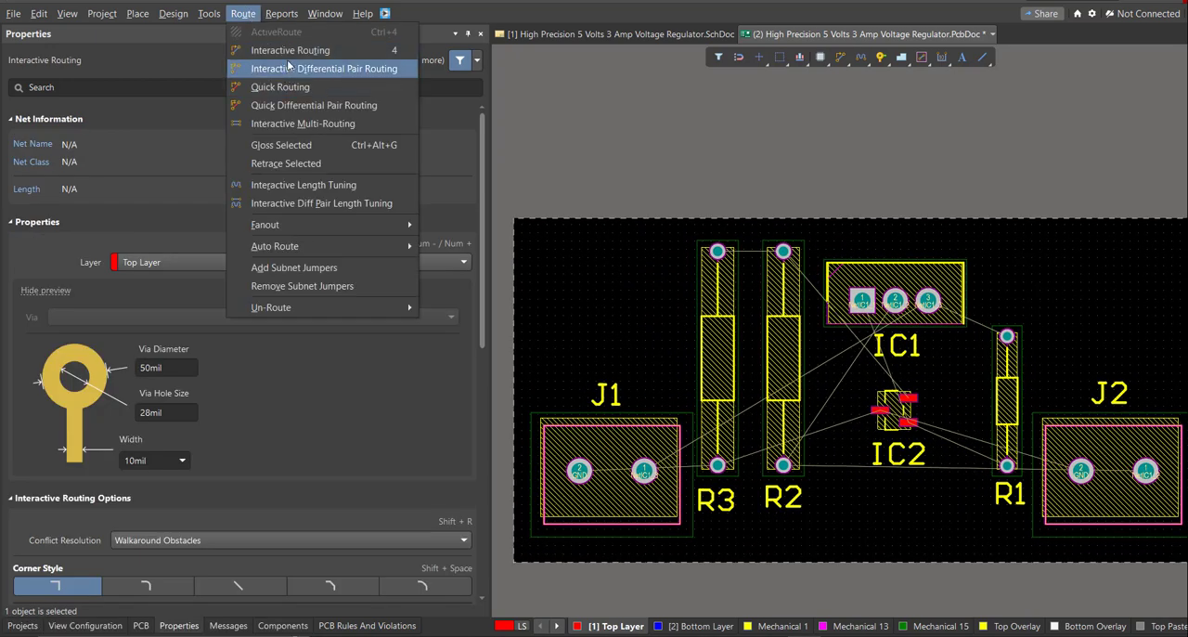
left_click(288, 52)
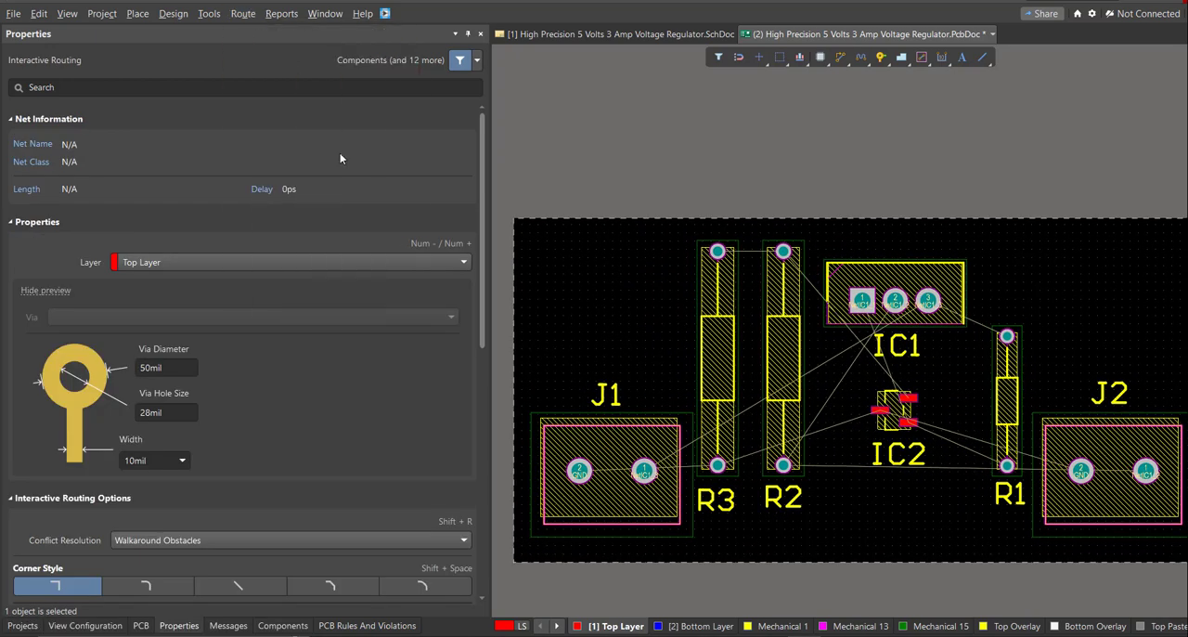
scroll(650, 450, "up", 1, "ctrl")
scroll(644, 482, "up", 2, "ctrl")
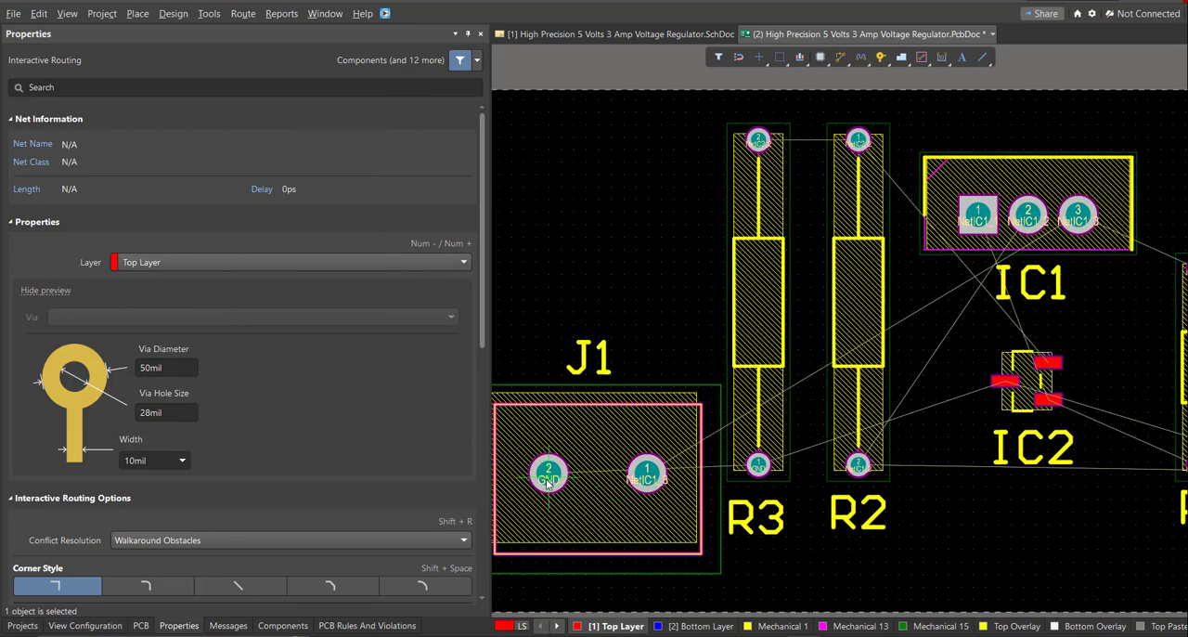
left_click(559, 486)
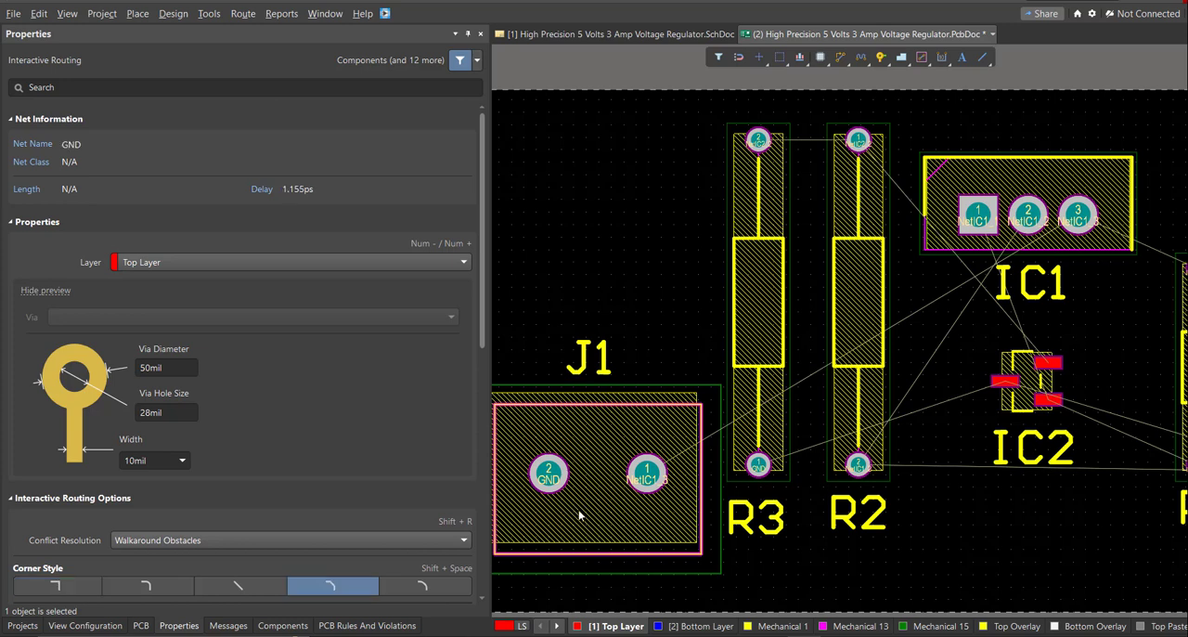
left_click(659, 530)
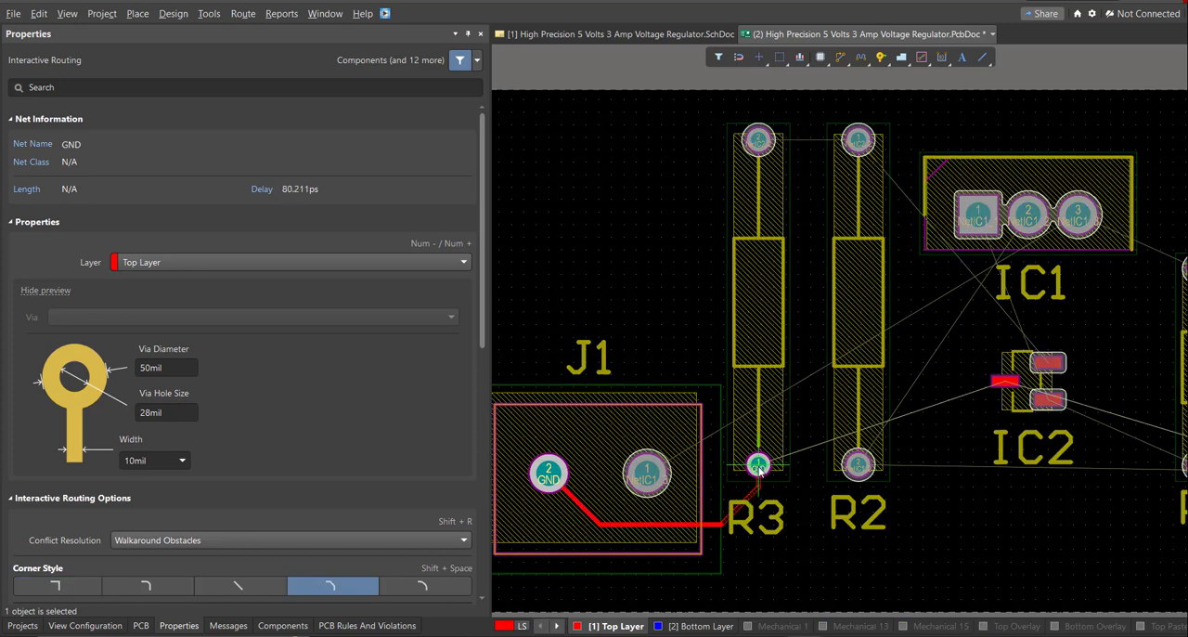
left_click(775, 511)
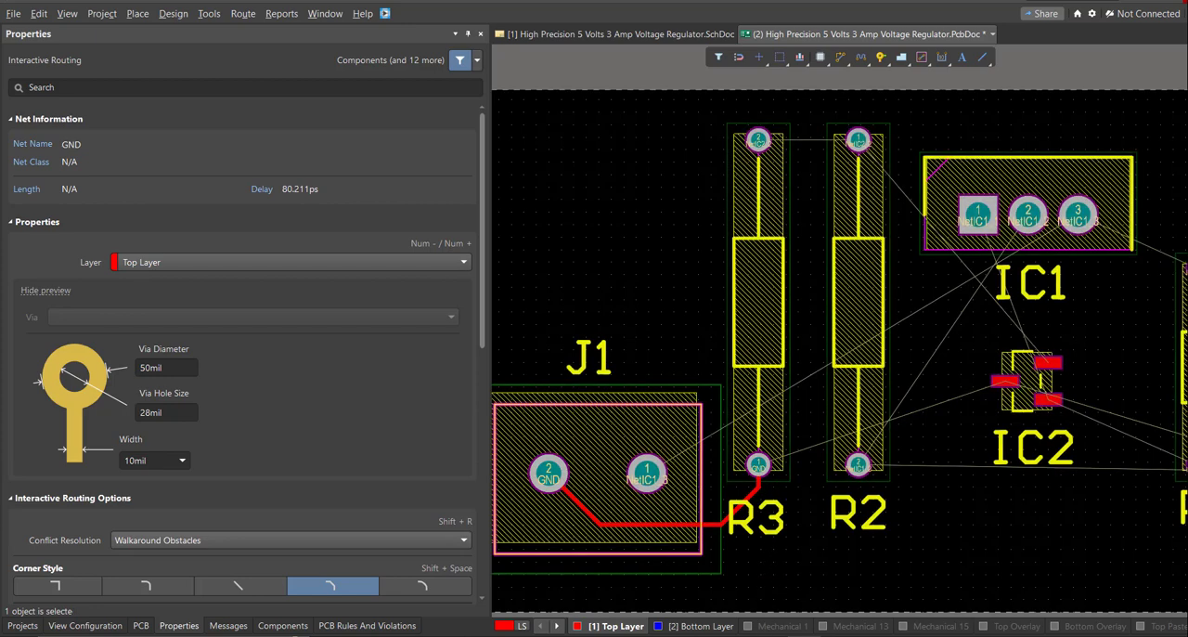
key("Escape")
Reroute the GND net from J1 pad 2 to the lower pad of R3 as a 50 mil Top Layer track.
right_click_drag(600, 512, 611, 479)
key("ctrl+w")
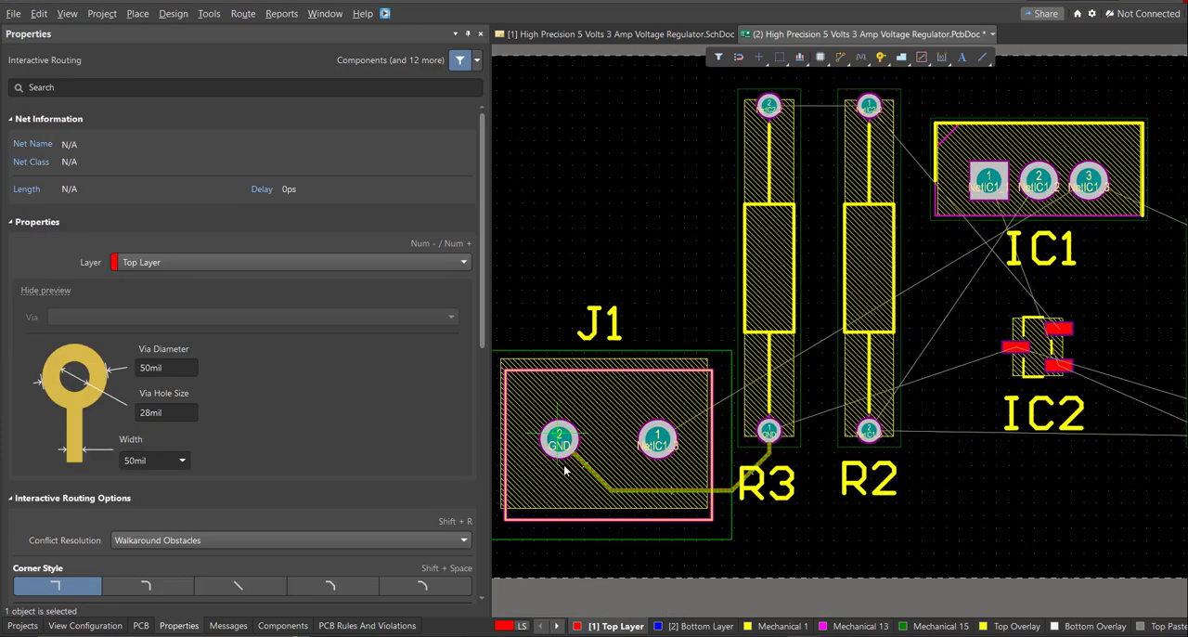
left_click(560, 442)
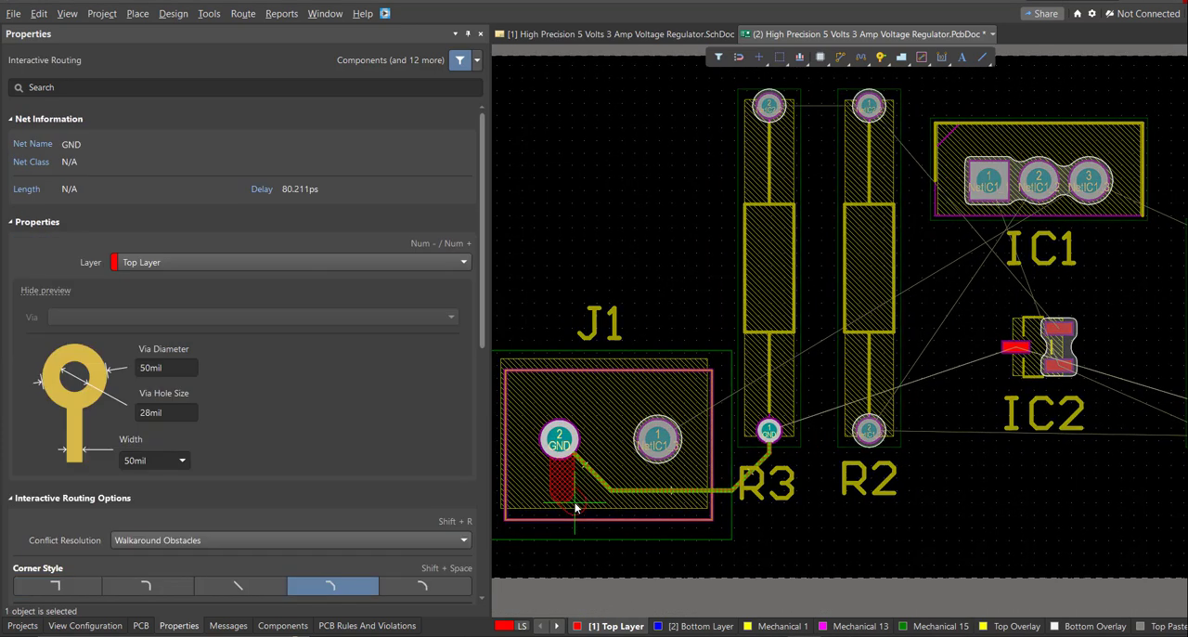
left_click(768, 434)
Extend the 50 mil GND track from R3's lower pad to IC2's left pad and on below R1 to J2 pad 2.
right_click_drag(772, 449, 661, 489)
left_click(659, 471)
left_click(681, 425)
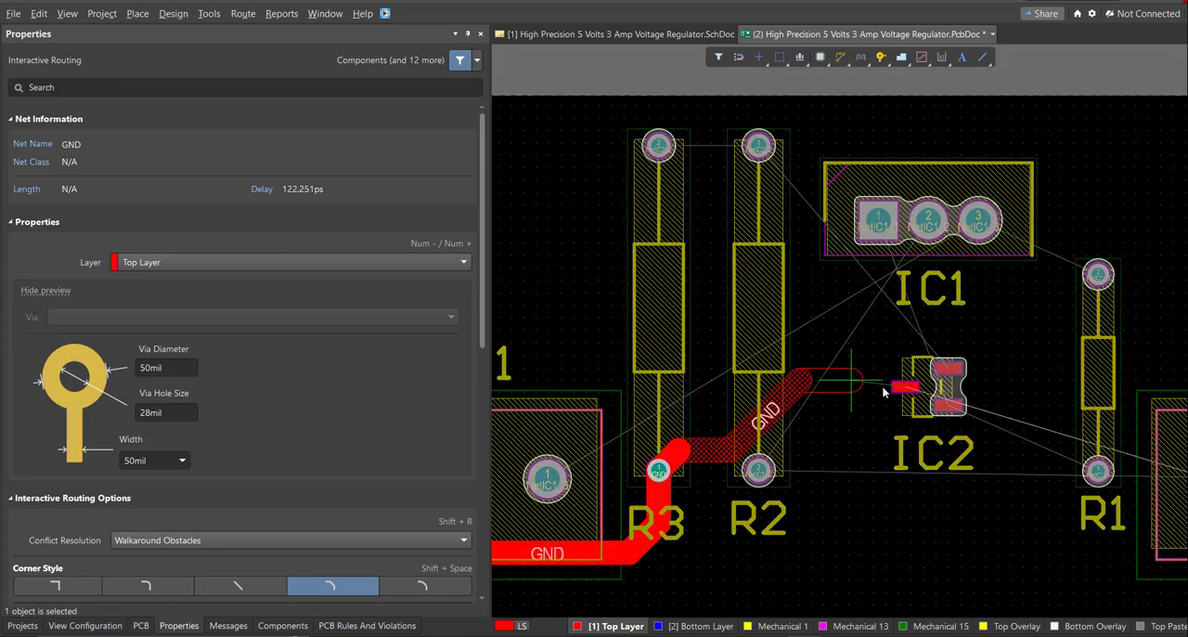
left_click(899, 389)
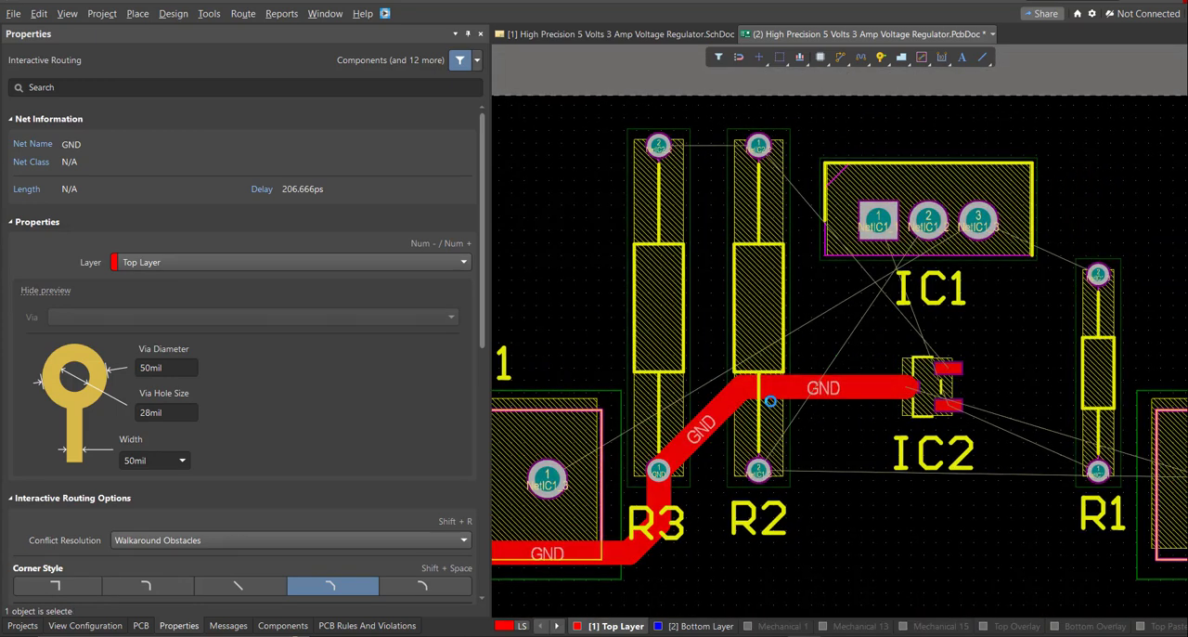
right_click_drag(782, 403, 623, 347)
left_click(748, 334)
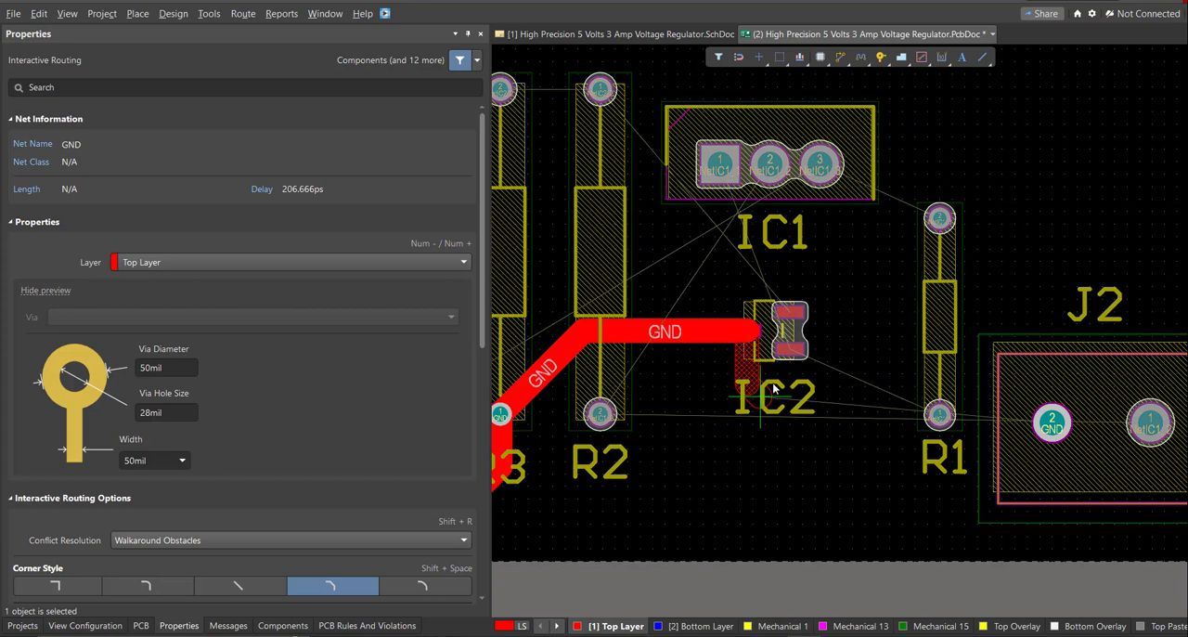
left_click(1039, 447)
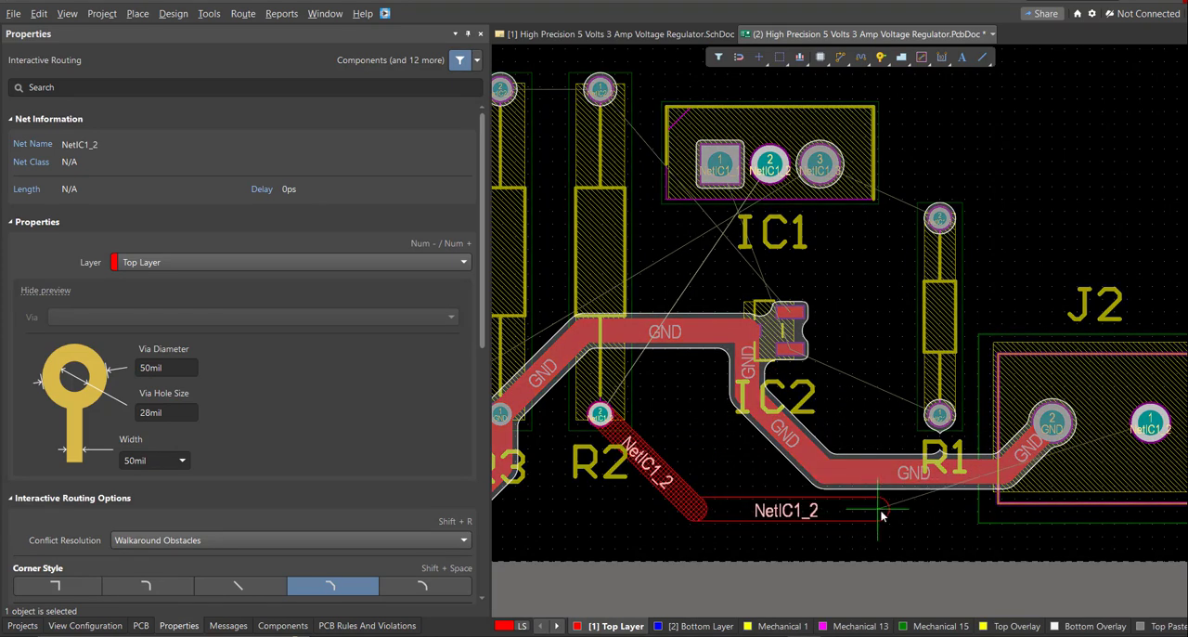
Route NetIC1_2 at 50 mil from R2's lower pad to J2 pad 1 and from there over R1 to IC1 pad 2.
left_click(1149, 424)
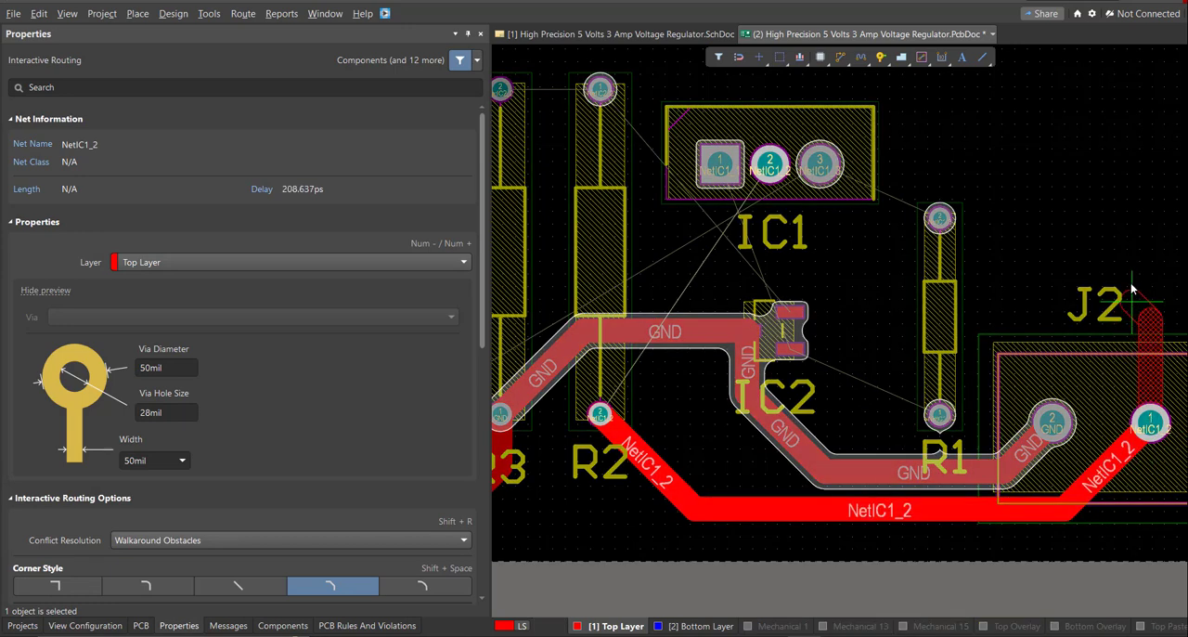
scroll(1129, 334, "up", 5)
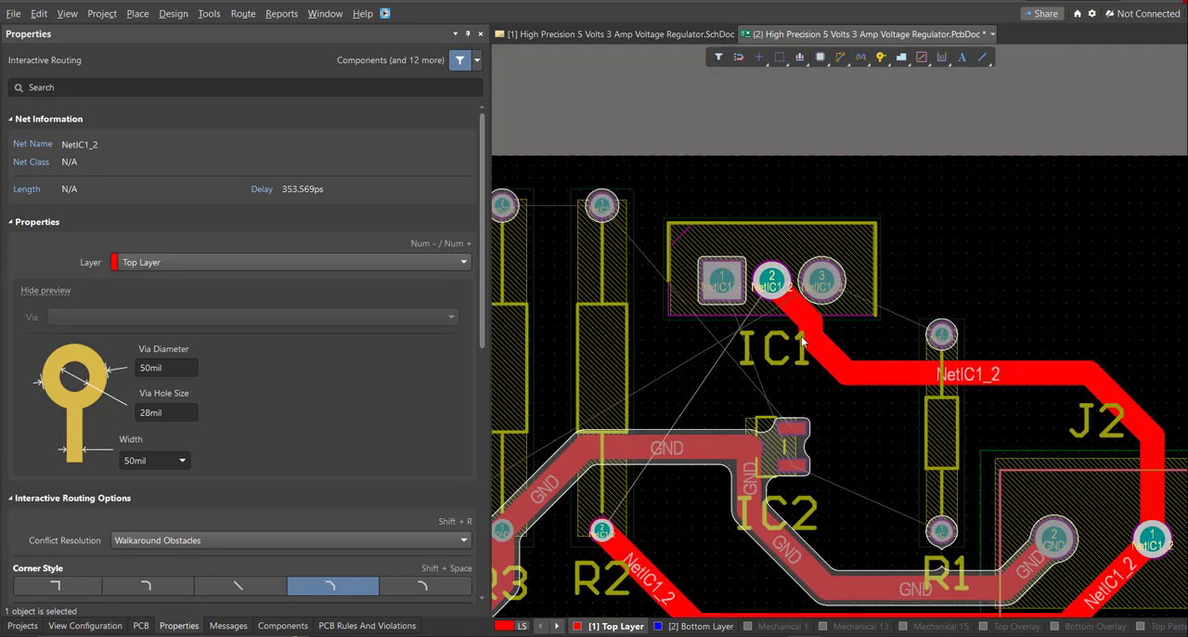
left_click(804, 341)
Route NetIC1_1 at 50 mil from IC1 pad 1 to R1's lower pad and on to IC2's lower right pad.
left_click(724, 280)
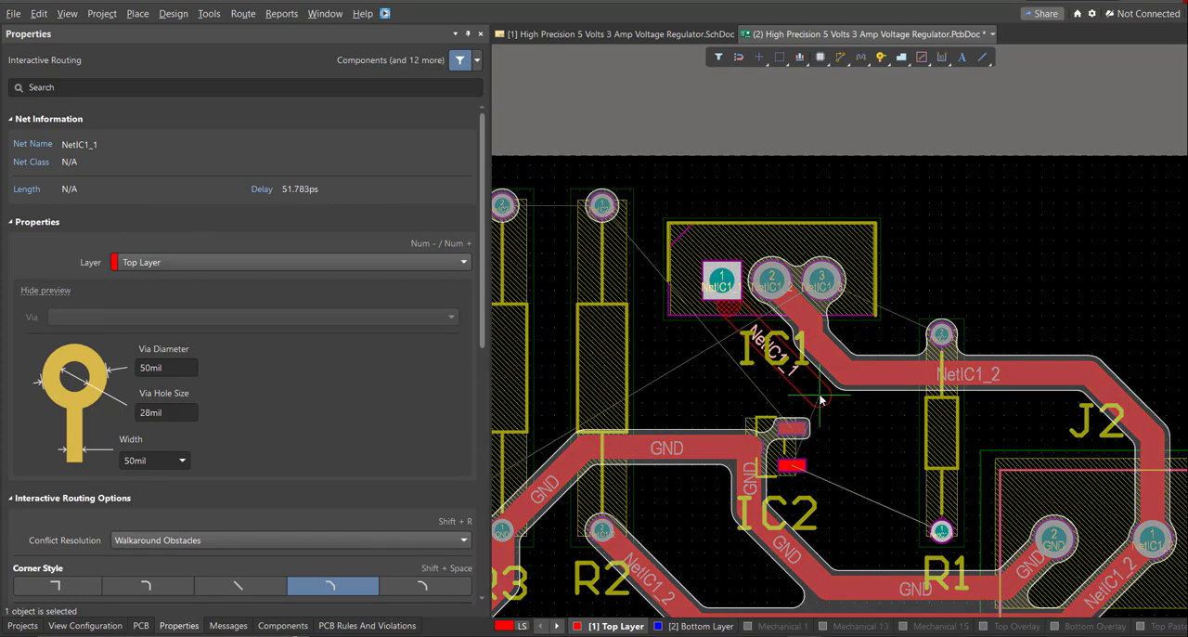
left_click(941, 528)
left_click(794, 471)
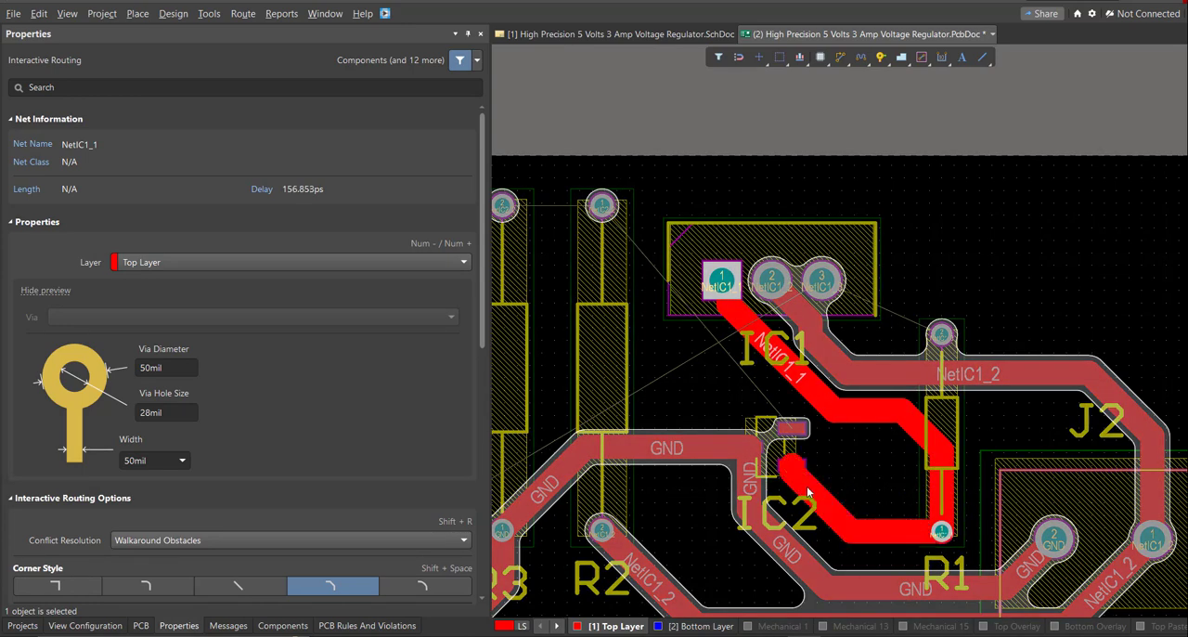
left_click(812, 487)
Route NetIC2_2 at 50 mil from IC2's upper right pad to the upper pads of R2 and R3.
left_click(789, 428)
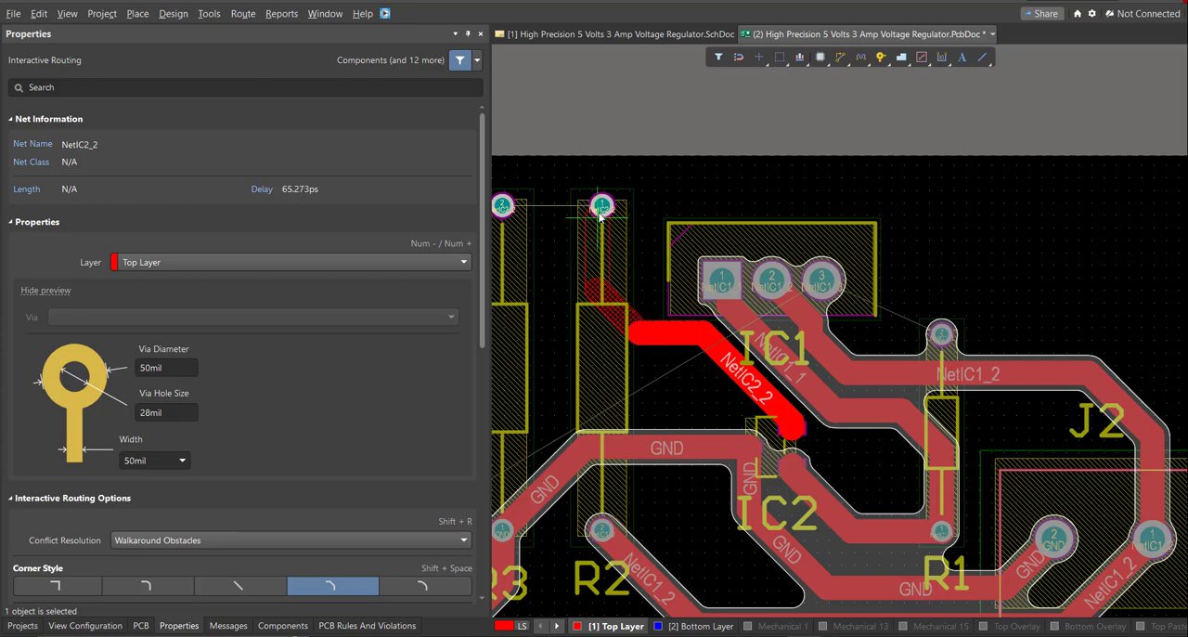
right_click_drag(603, 268, 840, 311)
left_click(840, 247)
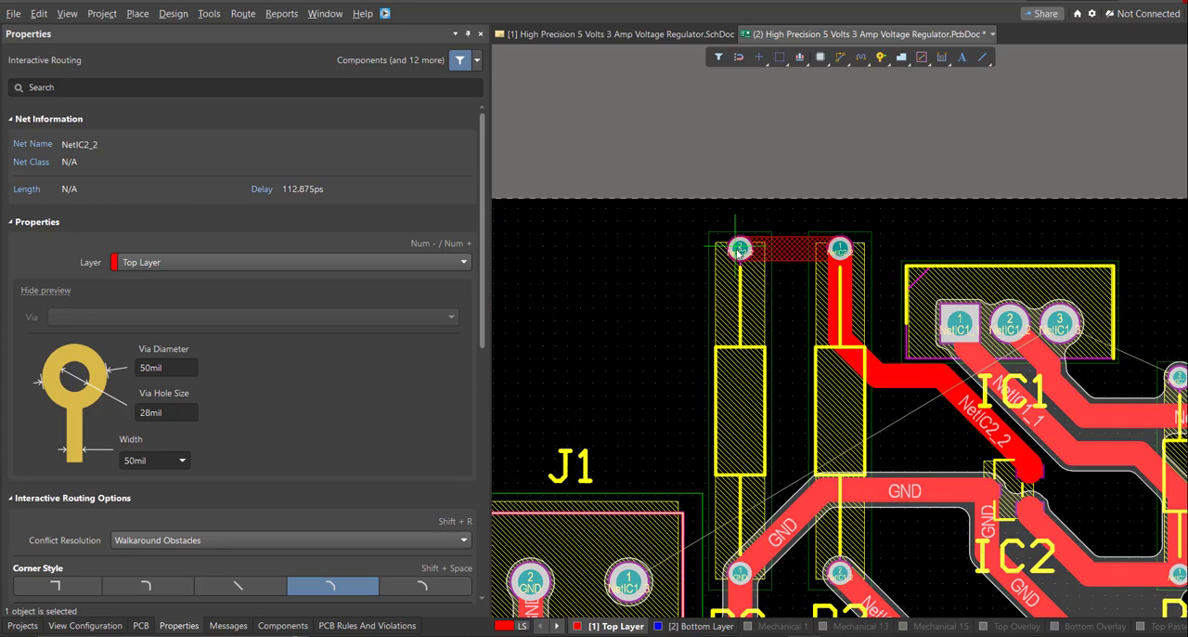
left_click(740, 248)
Route NetIC1_3 at 50 mil from J1 pad 1 along the upper board edge to R1's upper pad, and join IC1 pad 3 to it.
left_click(629, 583)
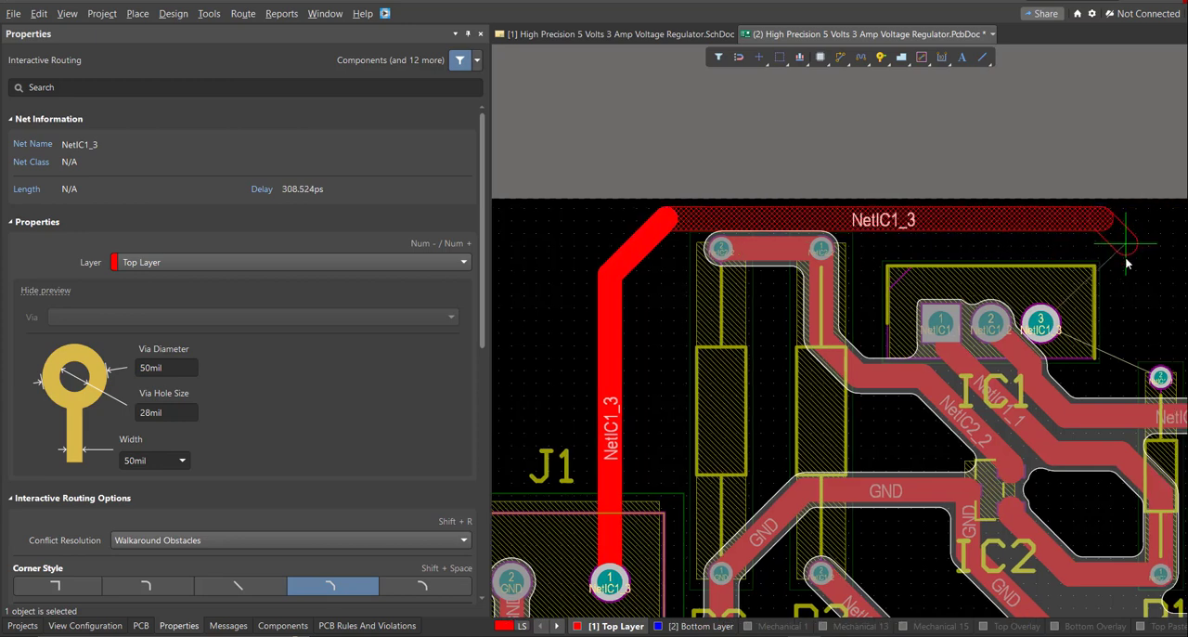
left_click(1159, 379)
left_click(1044, 328)
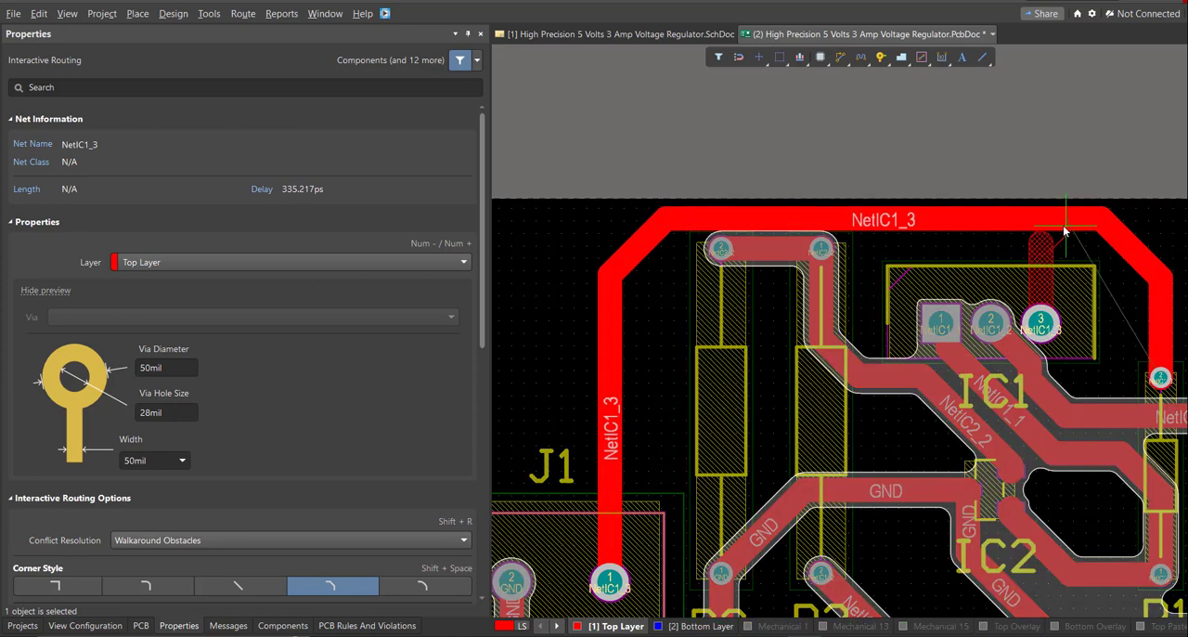
left_click(1064, 223)
right_click(1048, 223)
Examine the diagonal track segment joining IC1 pad 3 to the upper NetIC1_3 track and the whole routed layout.
scroll(1049, 223, "up", 5, "ctrl")
left_click(1094, 230)
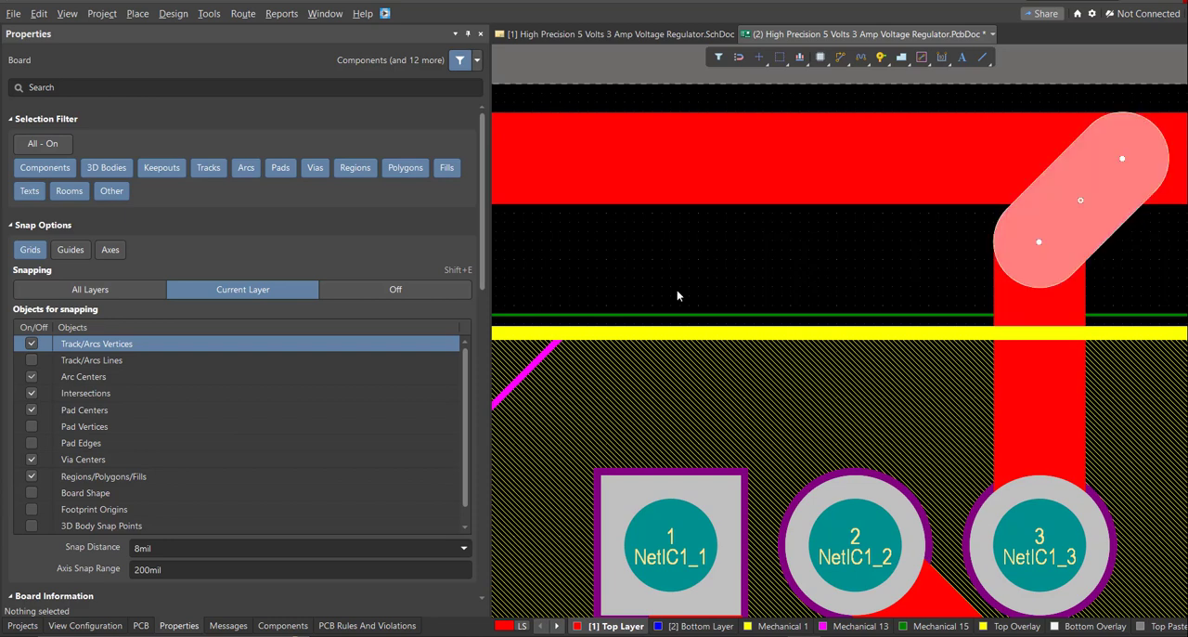
right_click_drag(1028, 252, 905, 276)
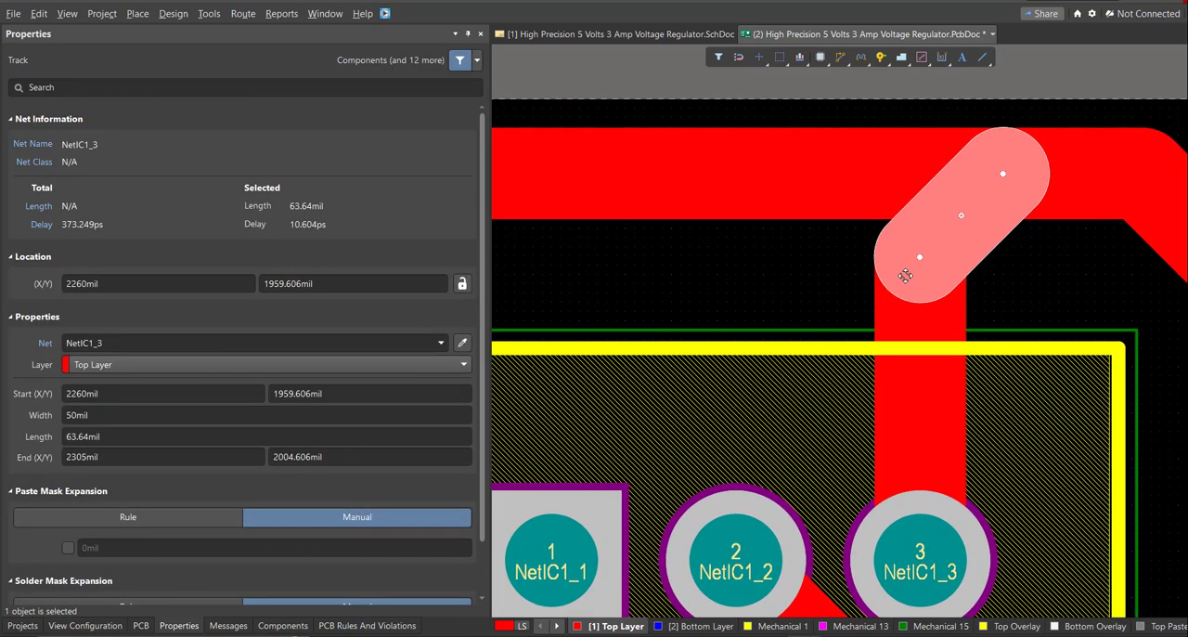
scroll(830, 293, "down", 6, "ctrl")
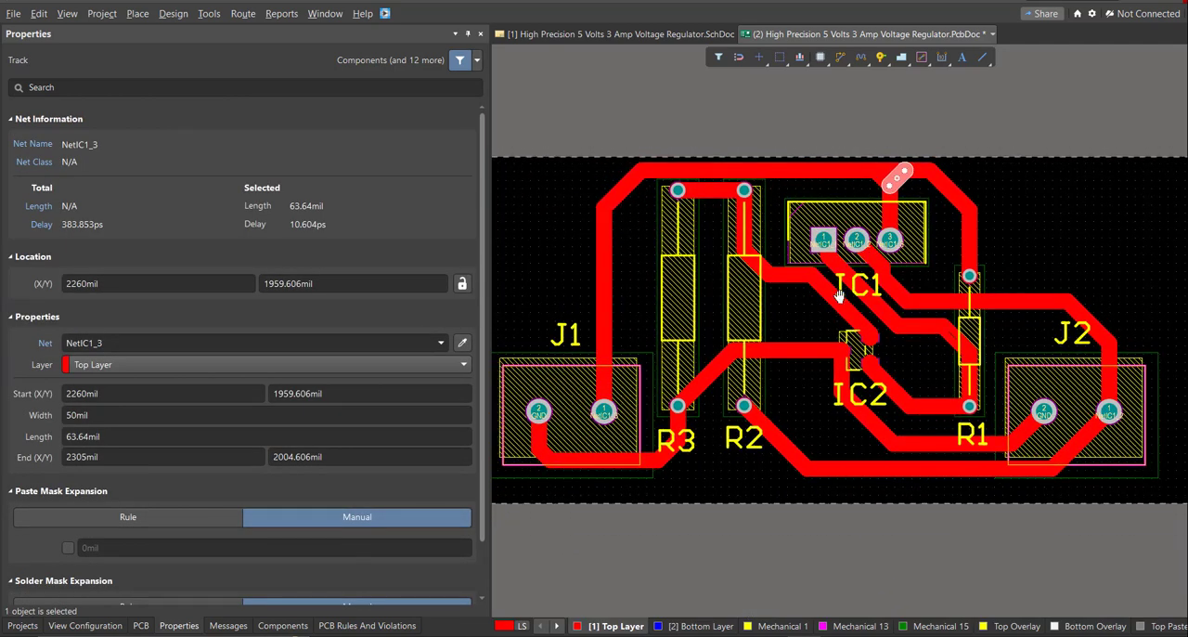
scroll(830, 301, "up", 1)
scroll(829, 299, "down", 3, "ctrl")
scroll(715, 243, "up", 1, "ctrl")
right_click_drag(715, 243, 698, 247)
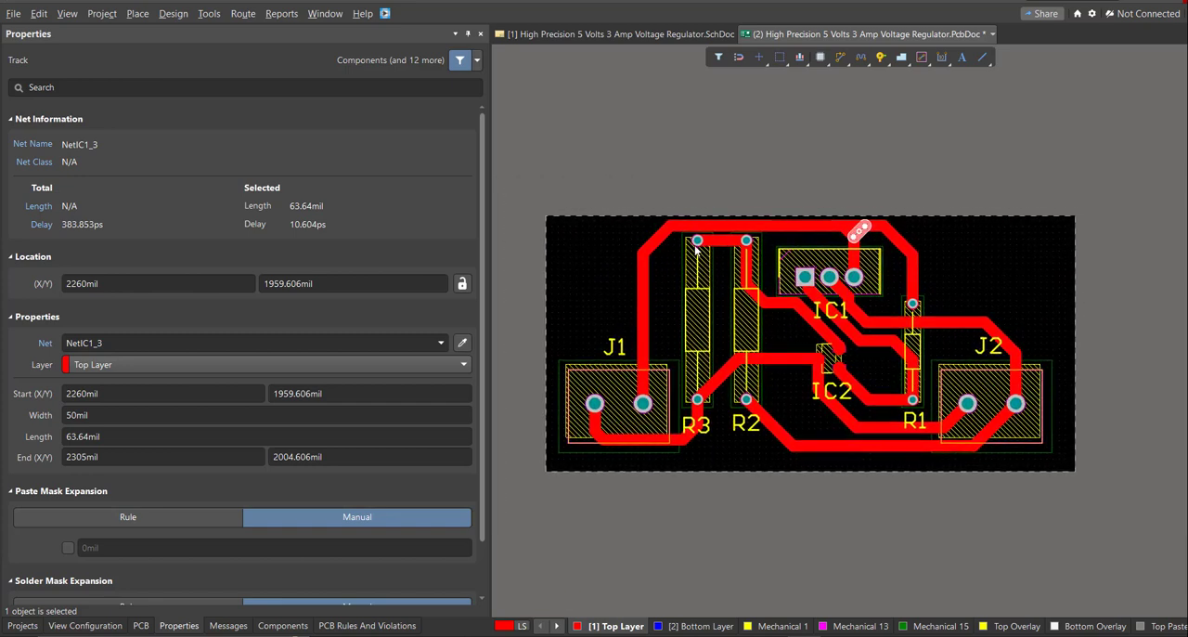
Check the routed board briefly in 3D and review the finished tracks in the 2D layout.
key("3")
left_click_drag(811, 216, 810, 207)
key("2")
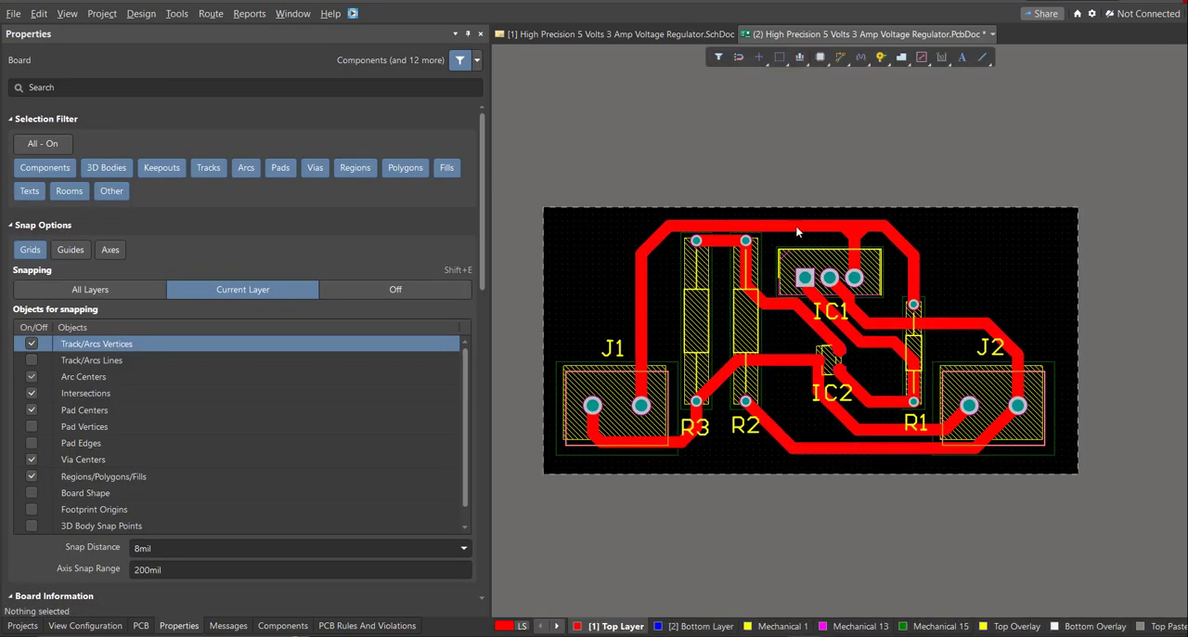
scroll(788, 209, "up", 3, "ctrl")
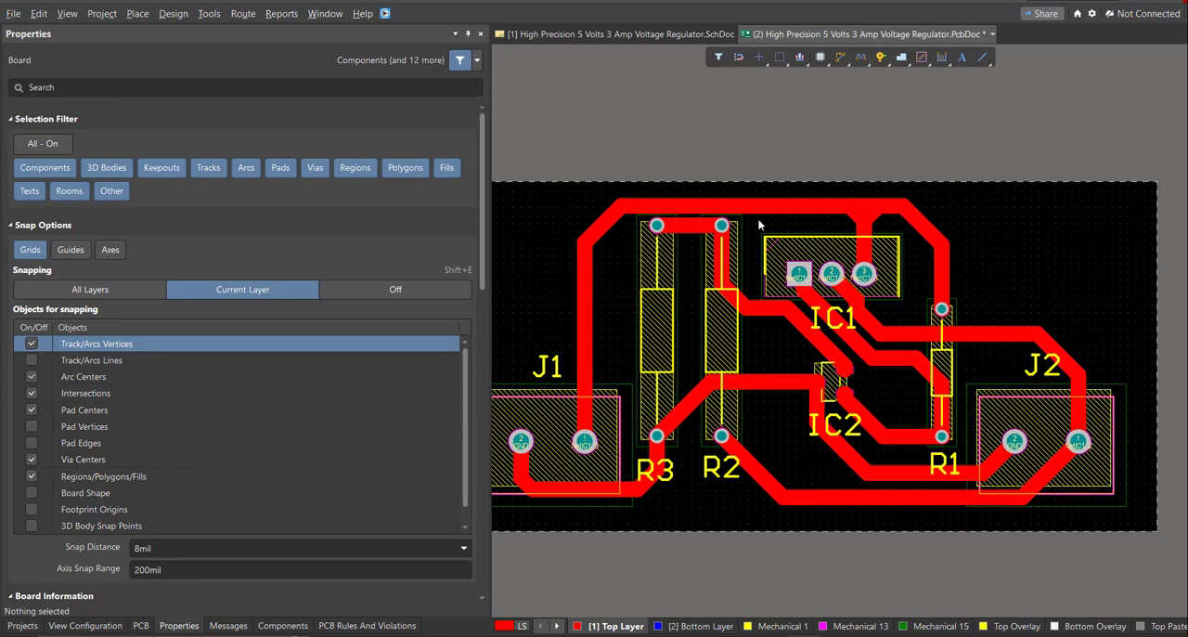
scroll(774, 269, "down", 1, "ctrl")
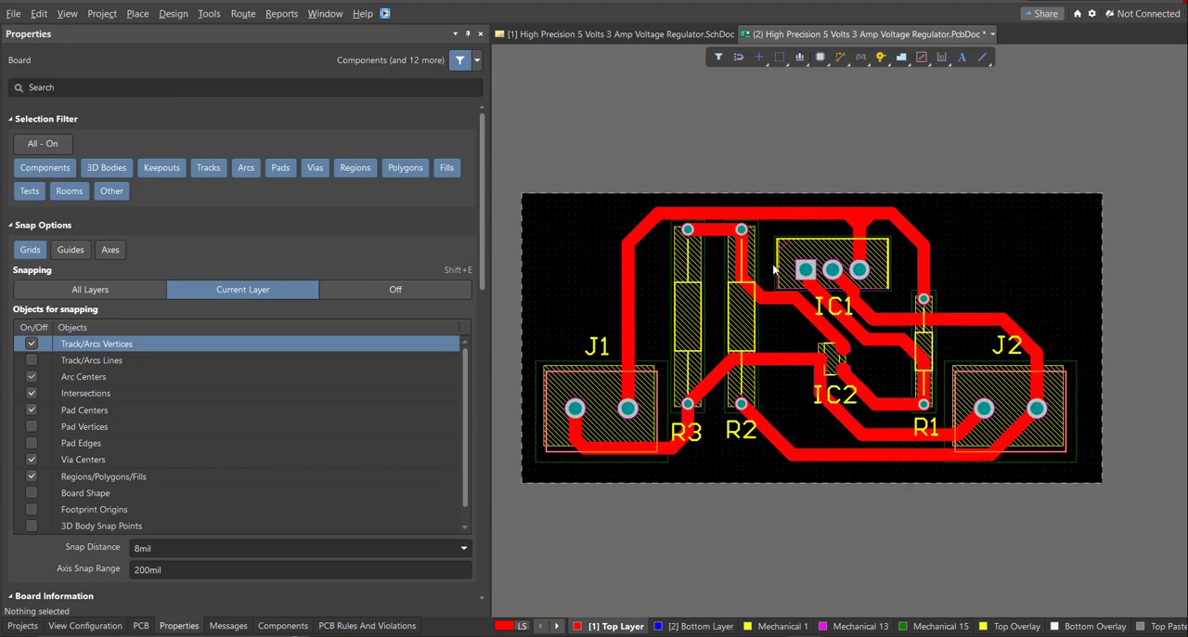
right_click_drag(757, 446, 796, 505)
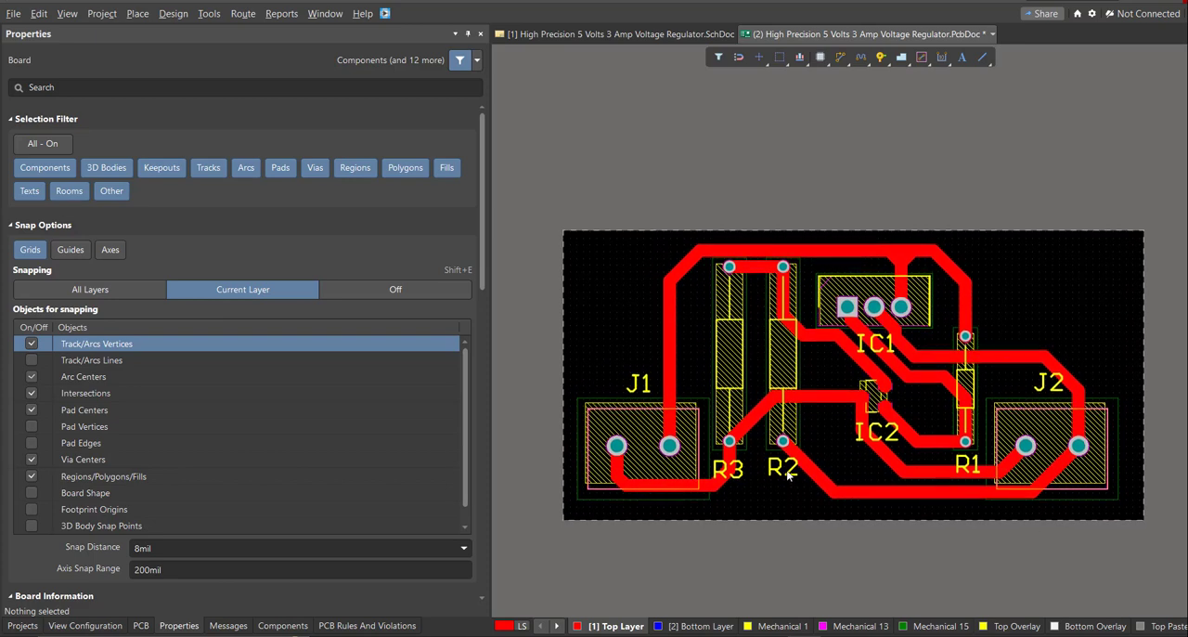
Show the routed board in 3D and tilt it to inspect the components and tracks from the front.
key("3")
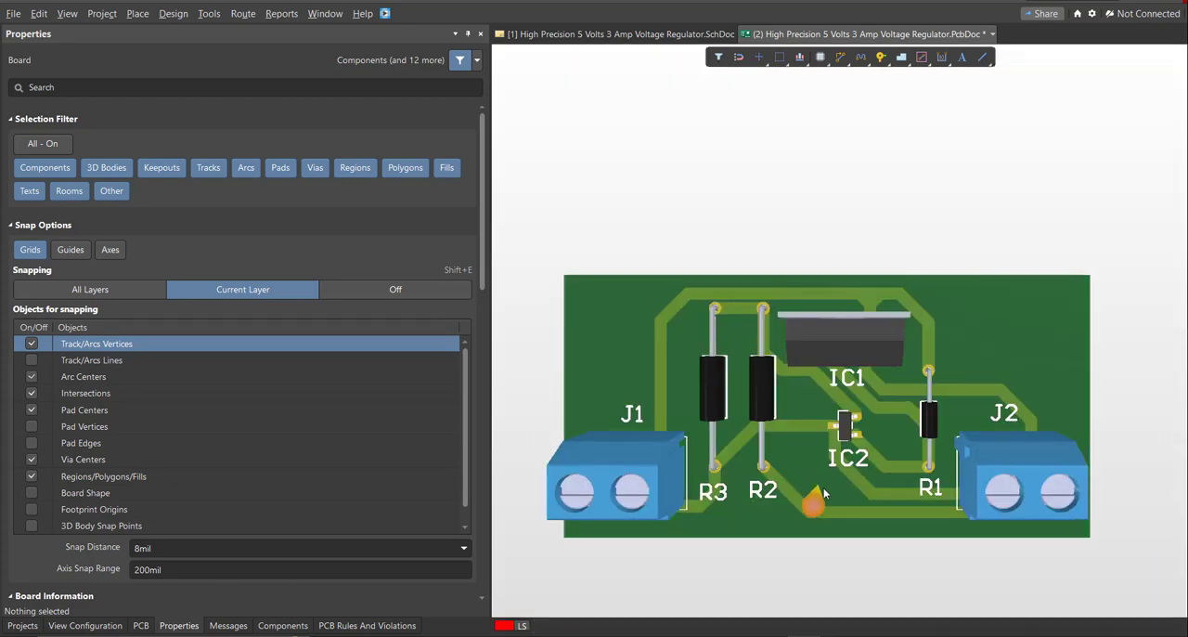
key("shift")
right_click_drag(829, 477, 811, 397, "shift")
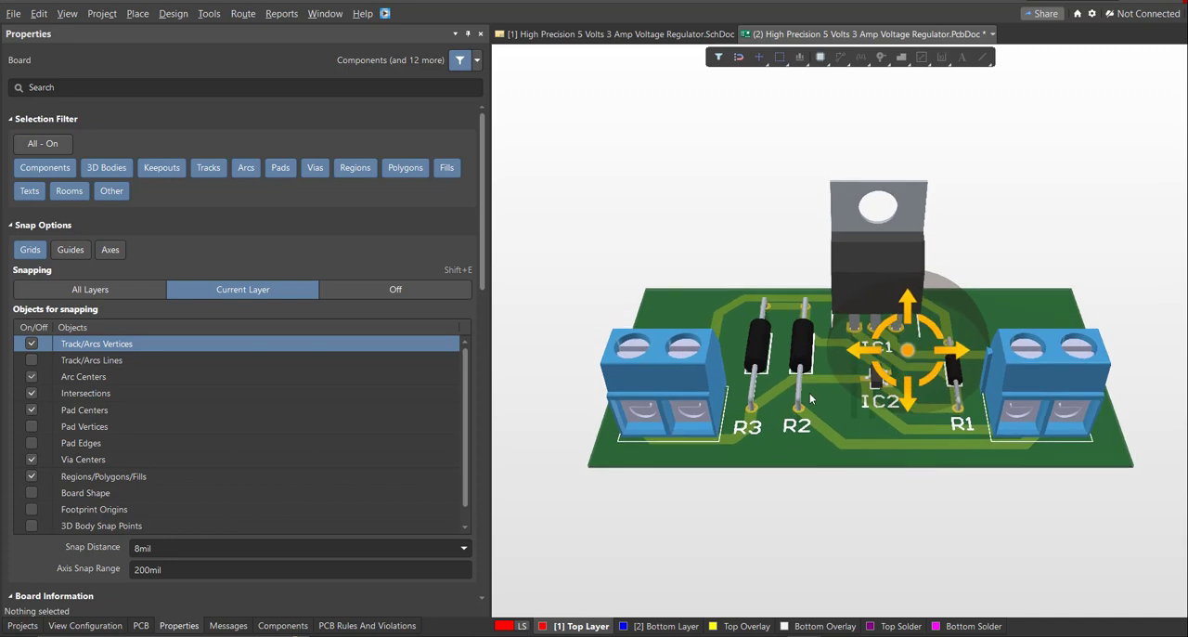
right_click_drag(878, 475, 906, 459)
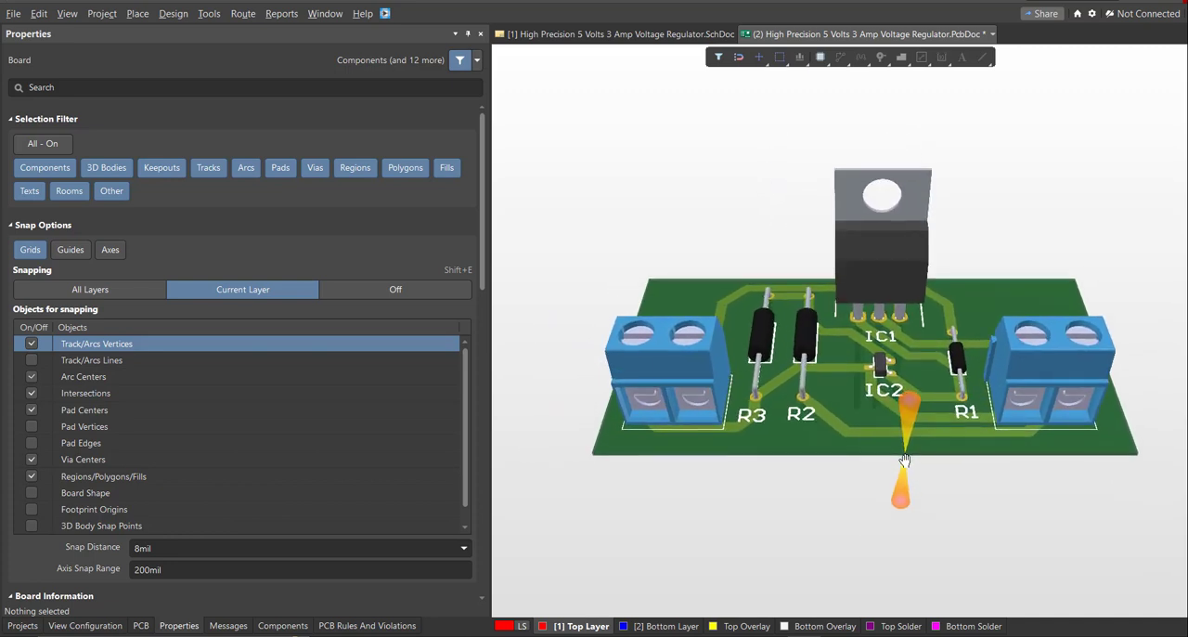